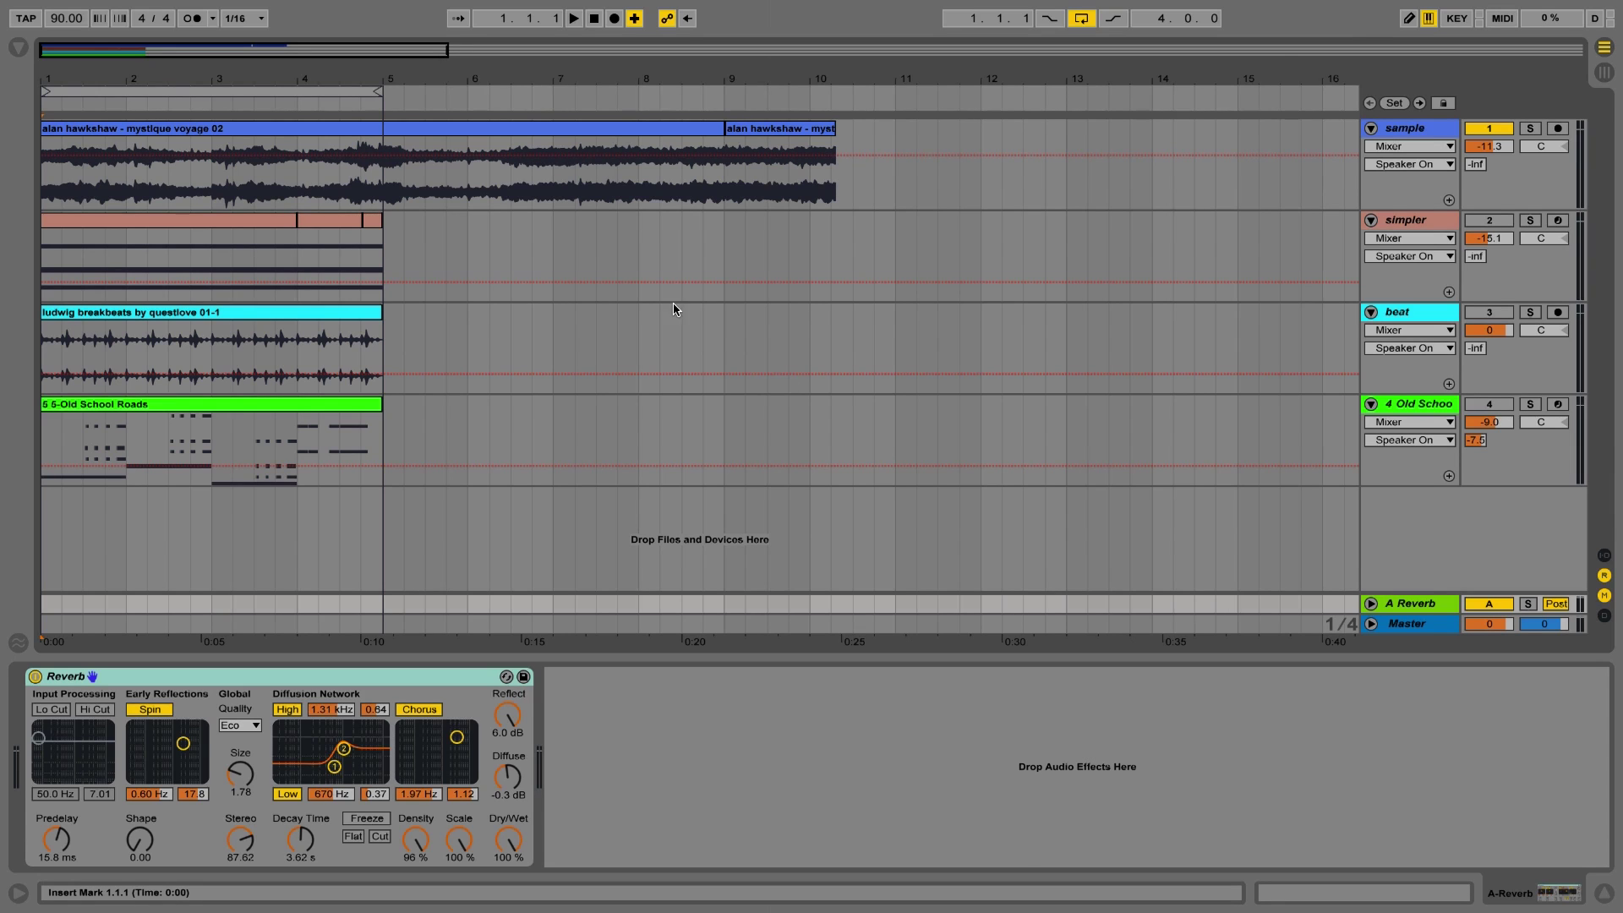
Step: In the Max for Live browser, expand Max Audio Effect and select Convolution Reverb Pro.amxd
click(16, 49)
click(65, 196)
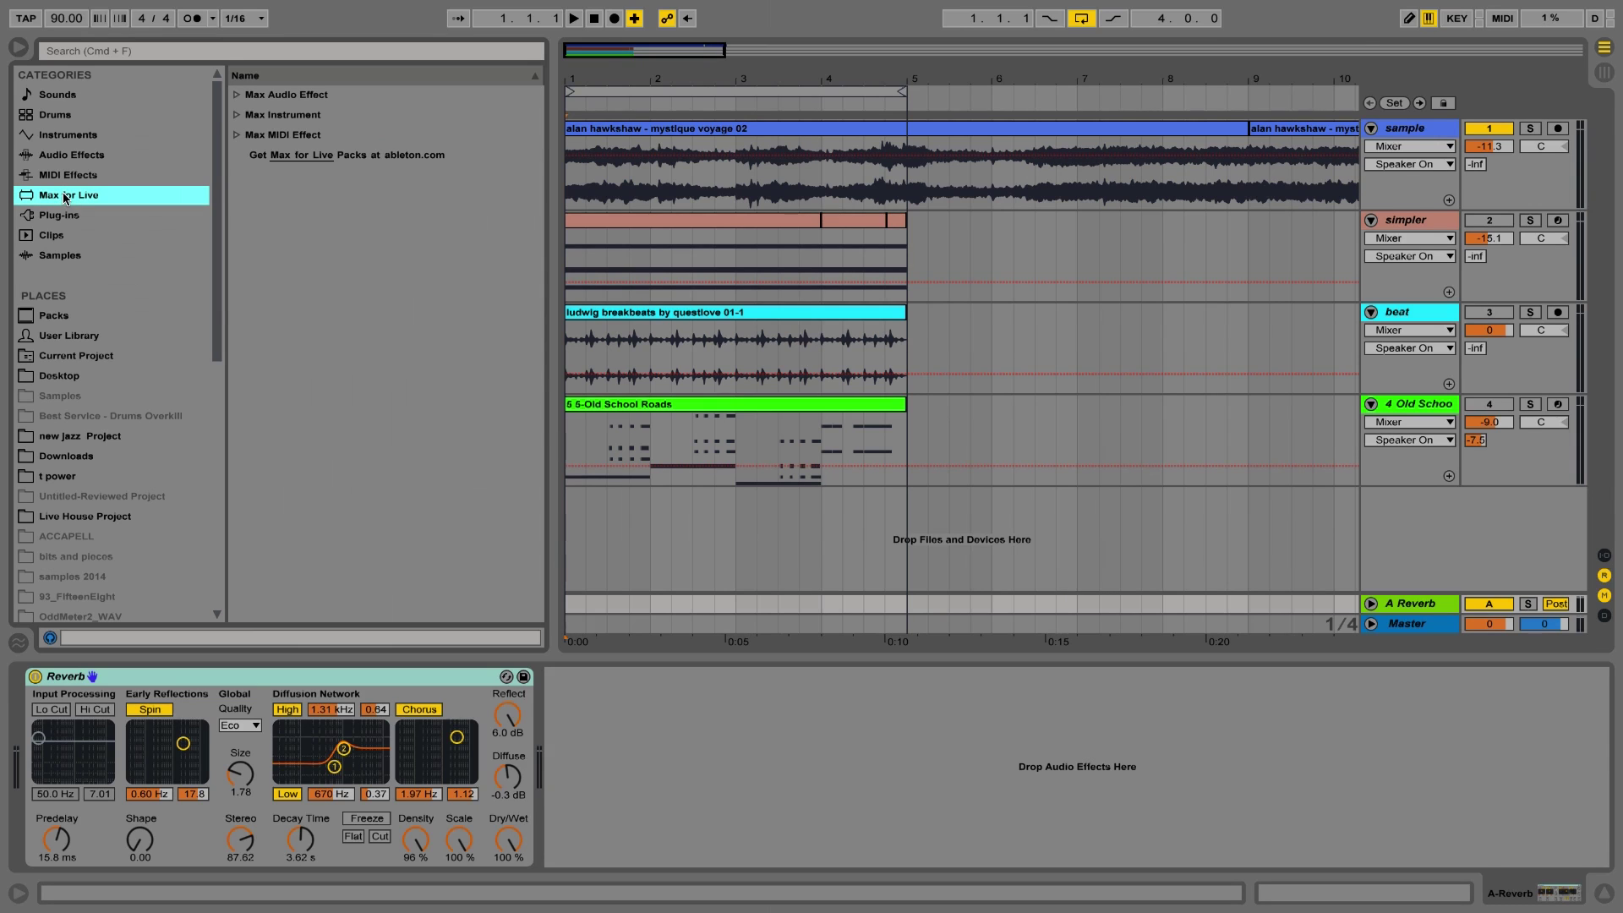
click(237, 94)
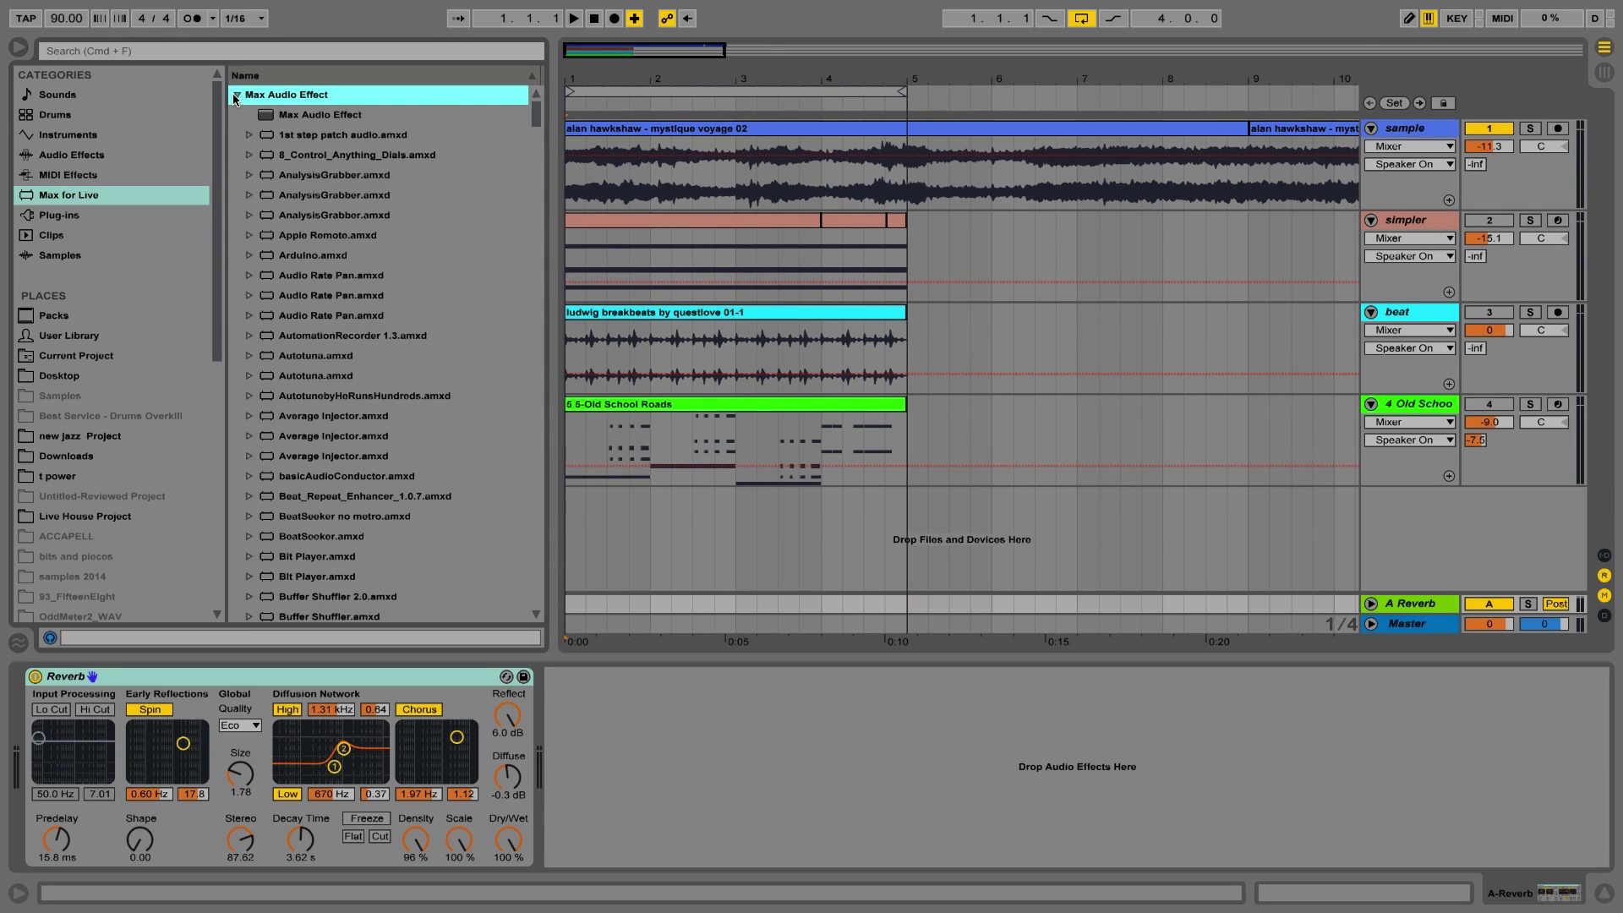
click(236, 94)
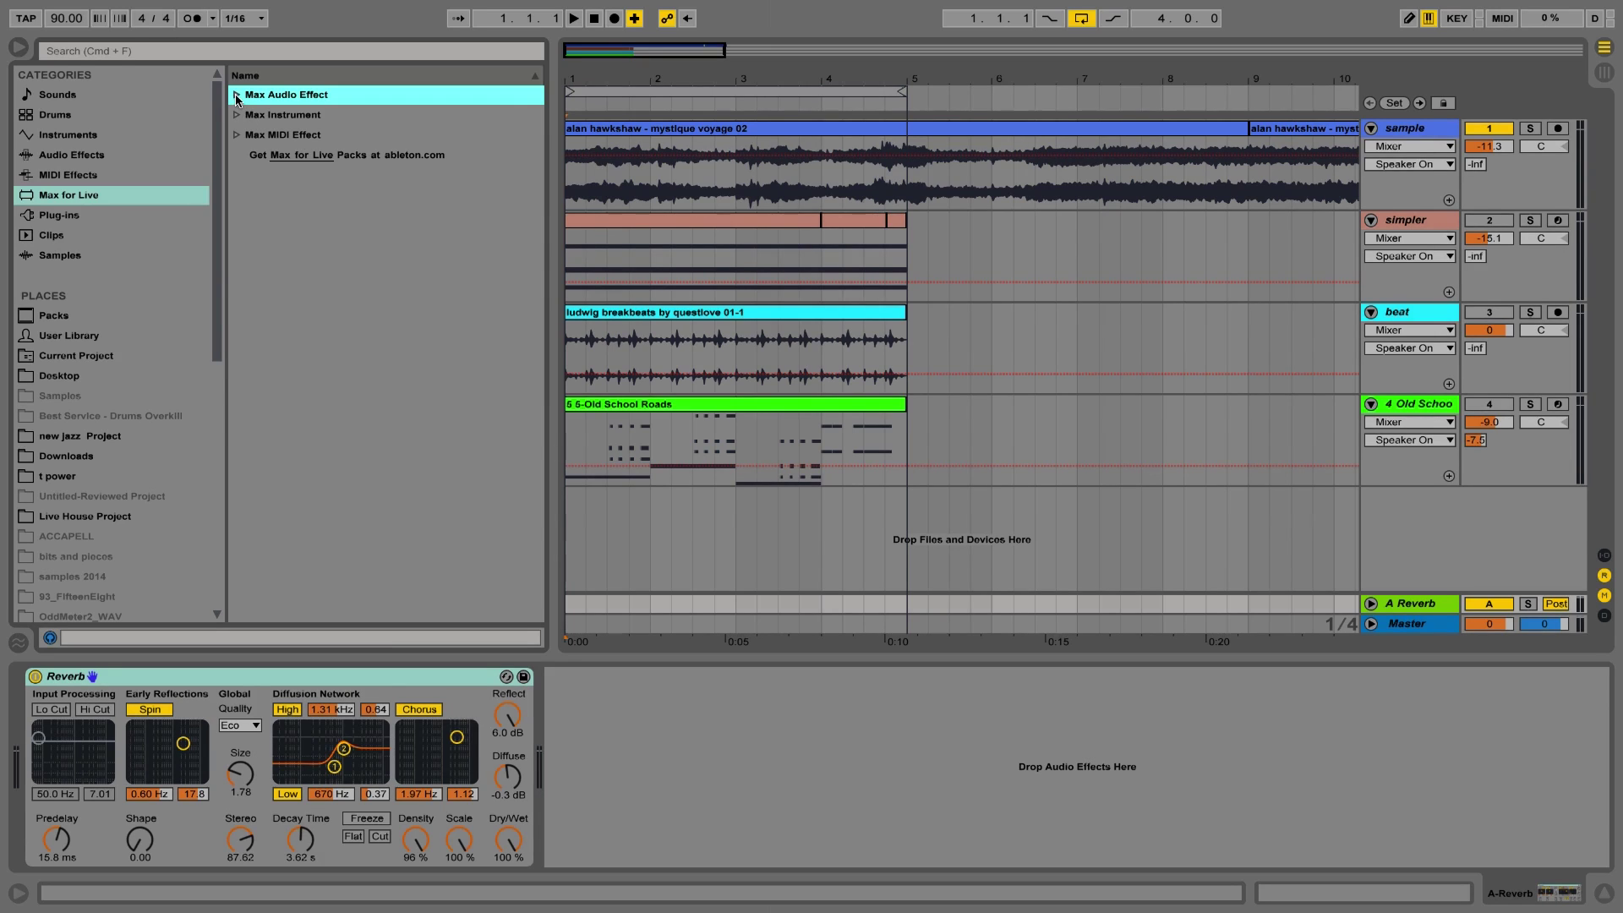
click(237, 95)
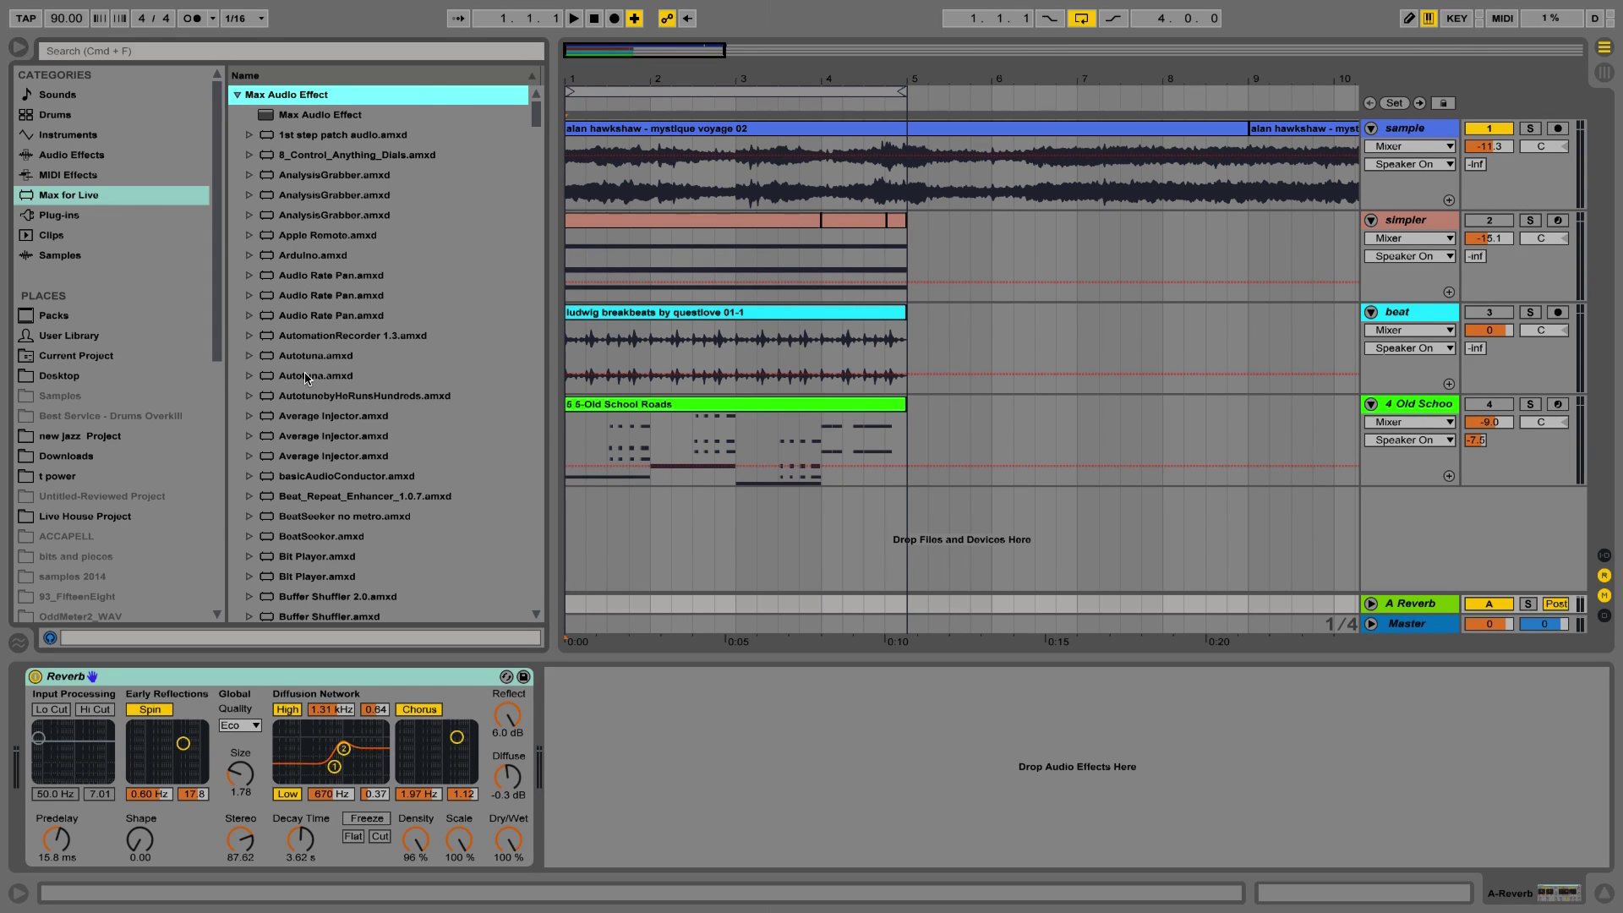
scroll(306, 377, down, 12)
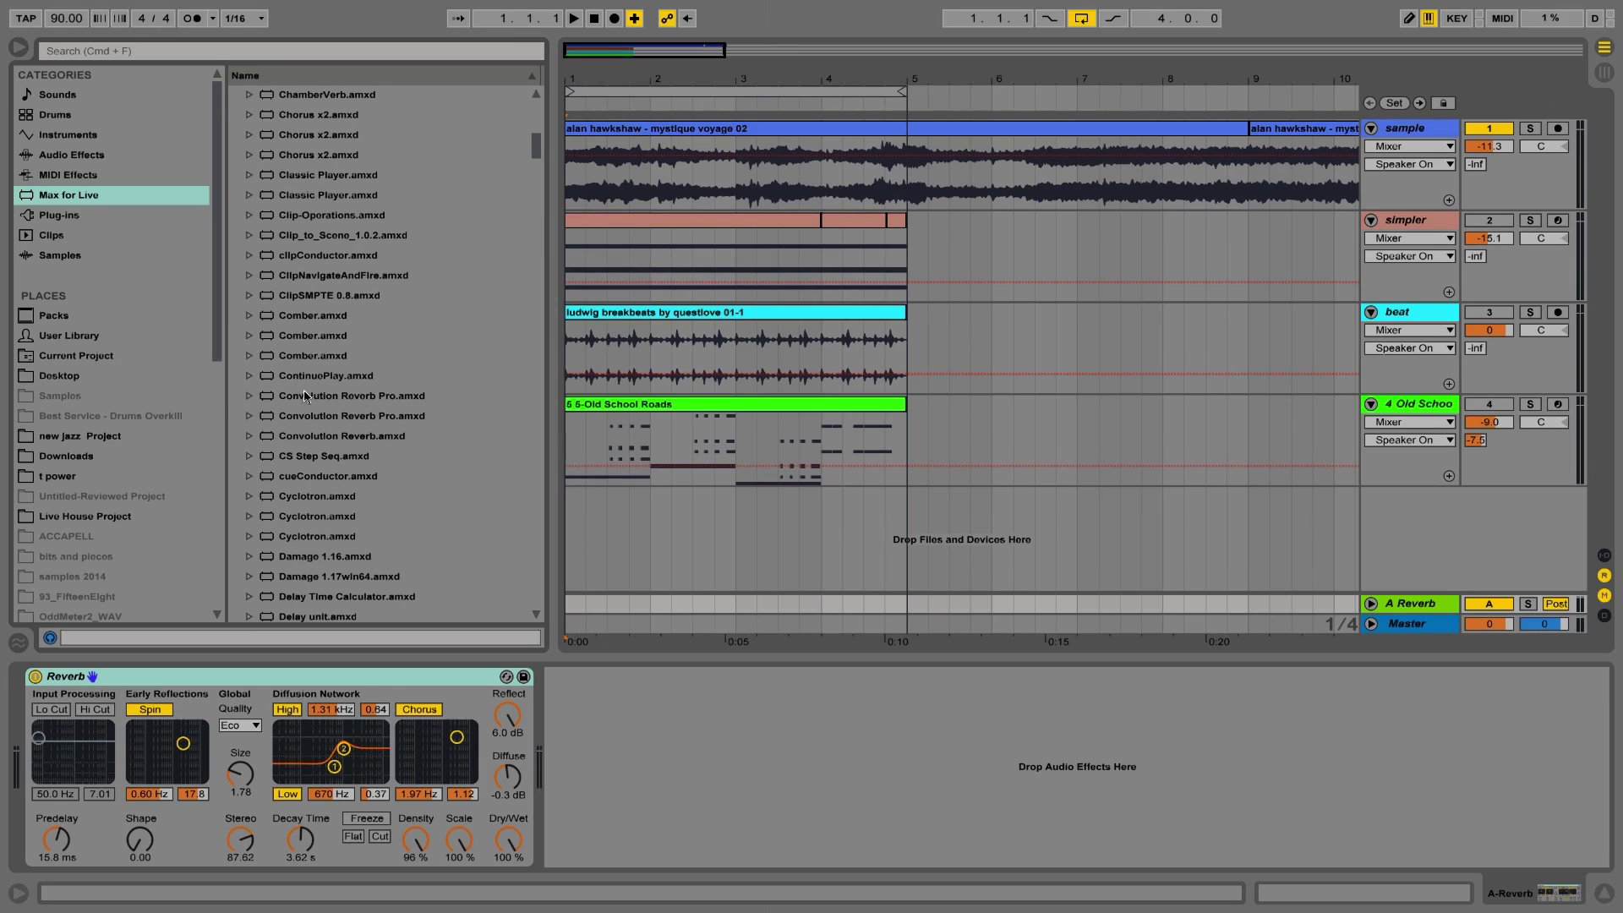
click(305, 395)
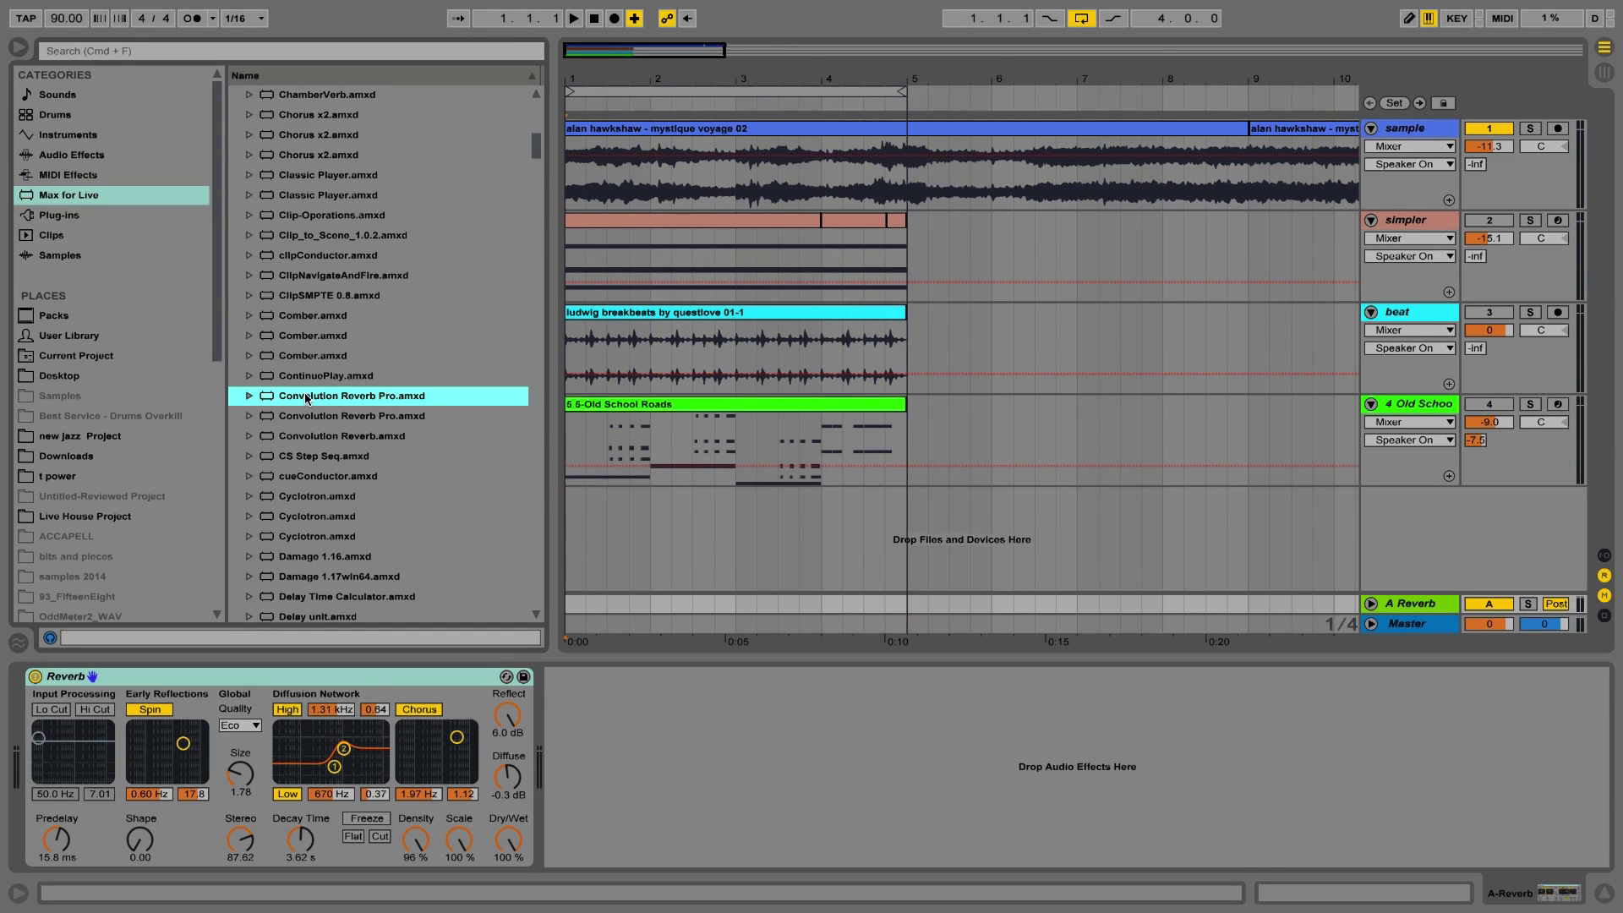
Step: Add return track B loaded with Convolution Reverb Pro, then hide the browser
key(super+alt+t)
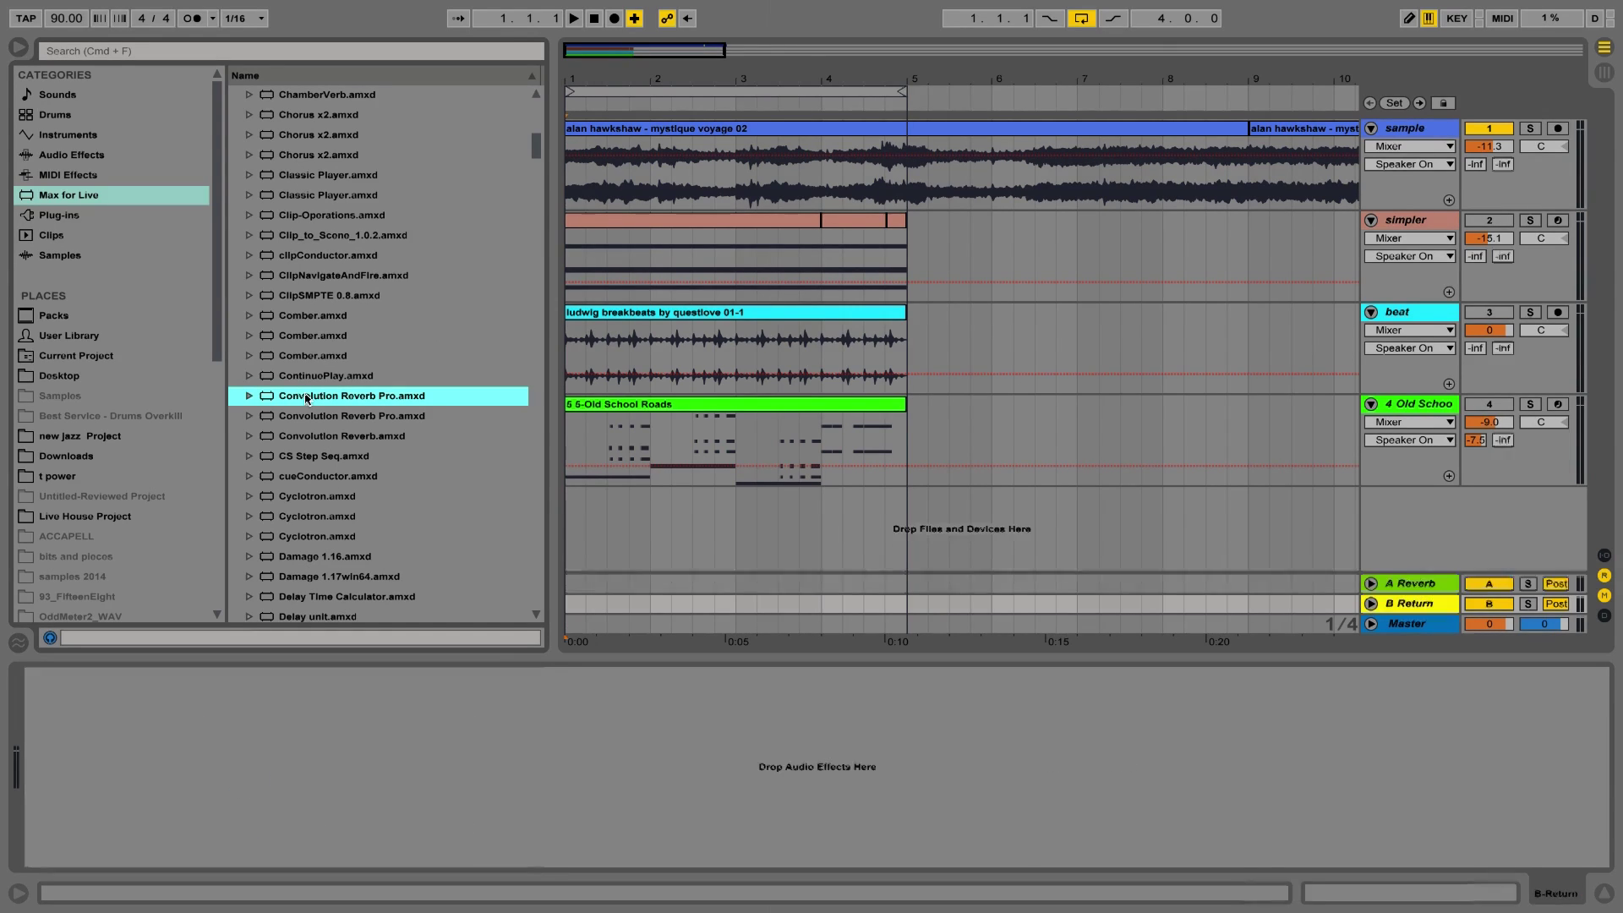
drag(552, 526, 588, 597)
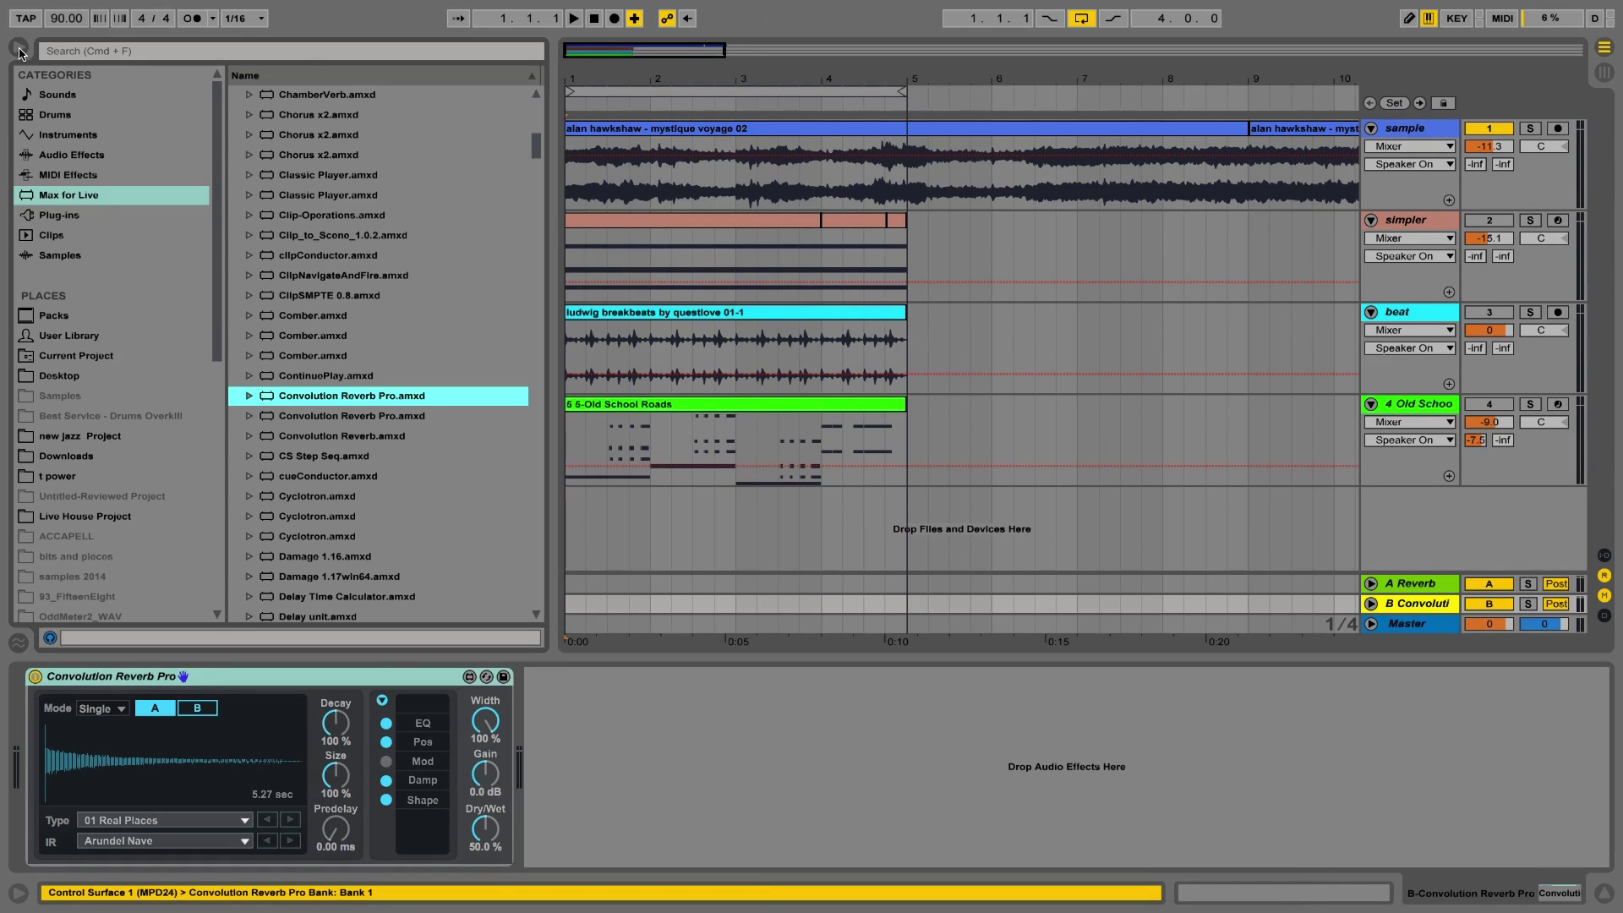
click(19, 49)
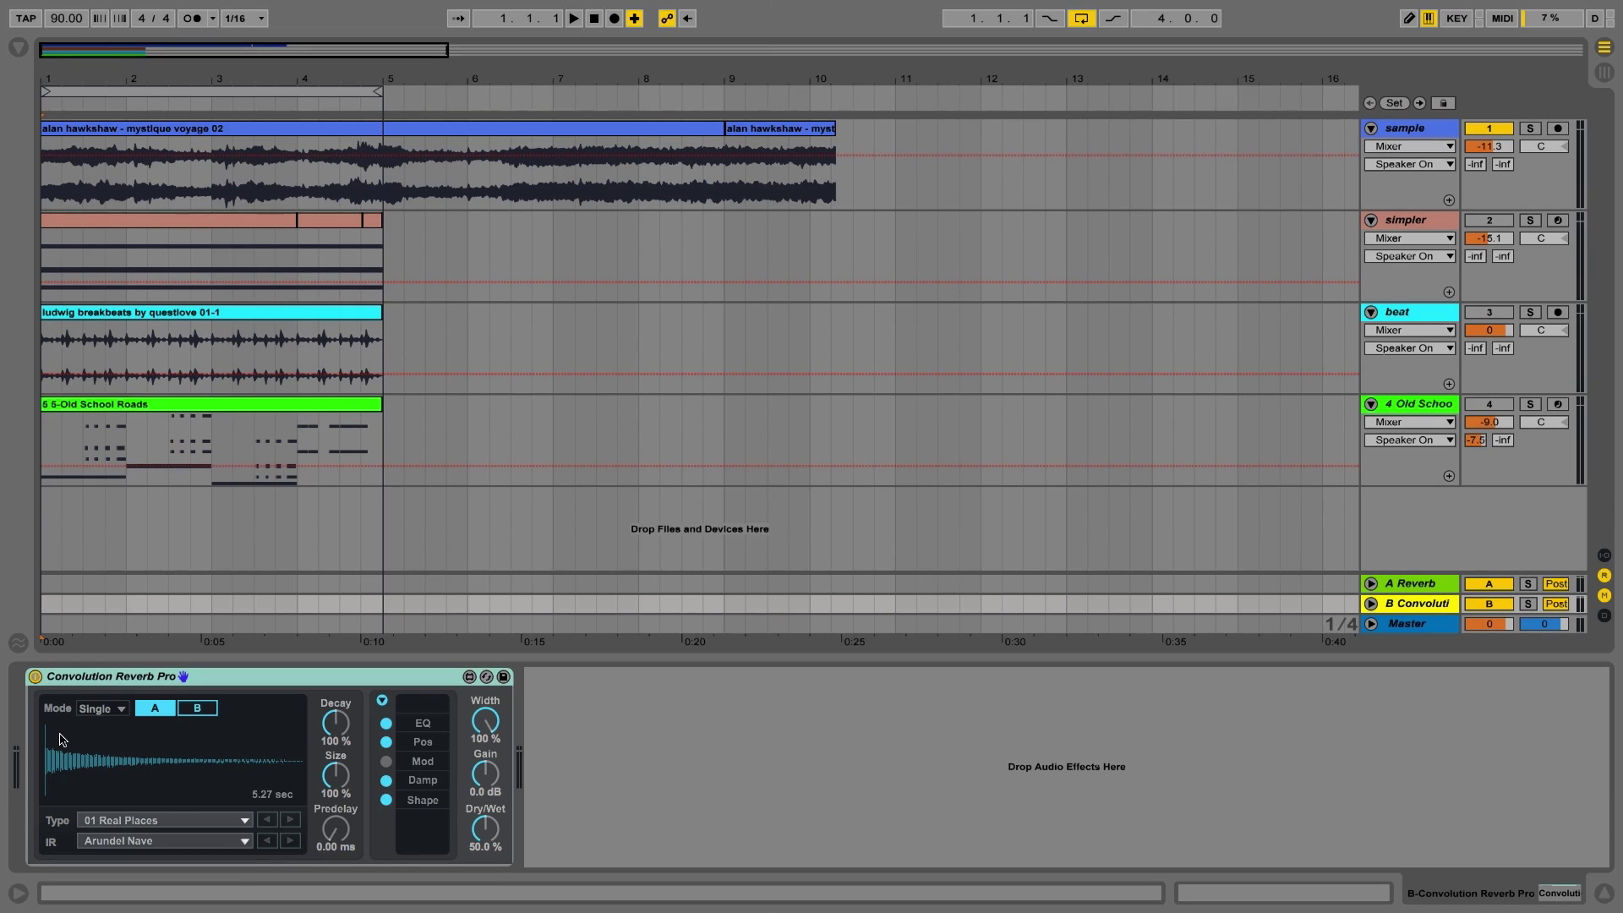
Step: Leave the impulse Type unchanged and set return B's Convolution Reverb Pro Dry/Wet to 100 %
click(178, 820)
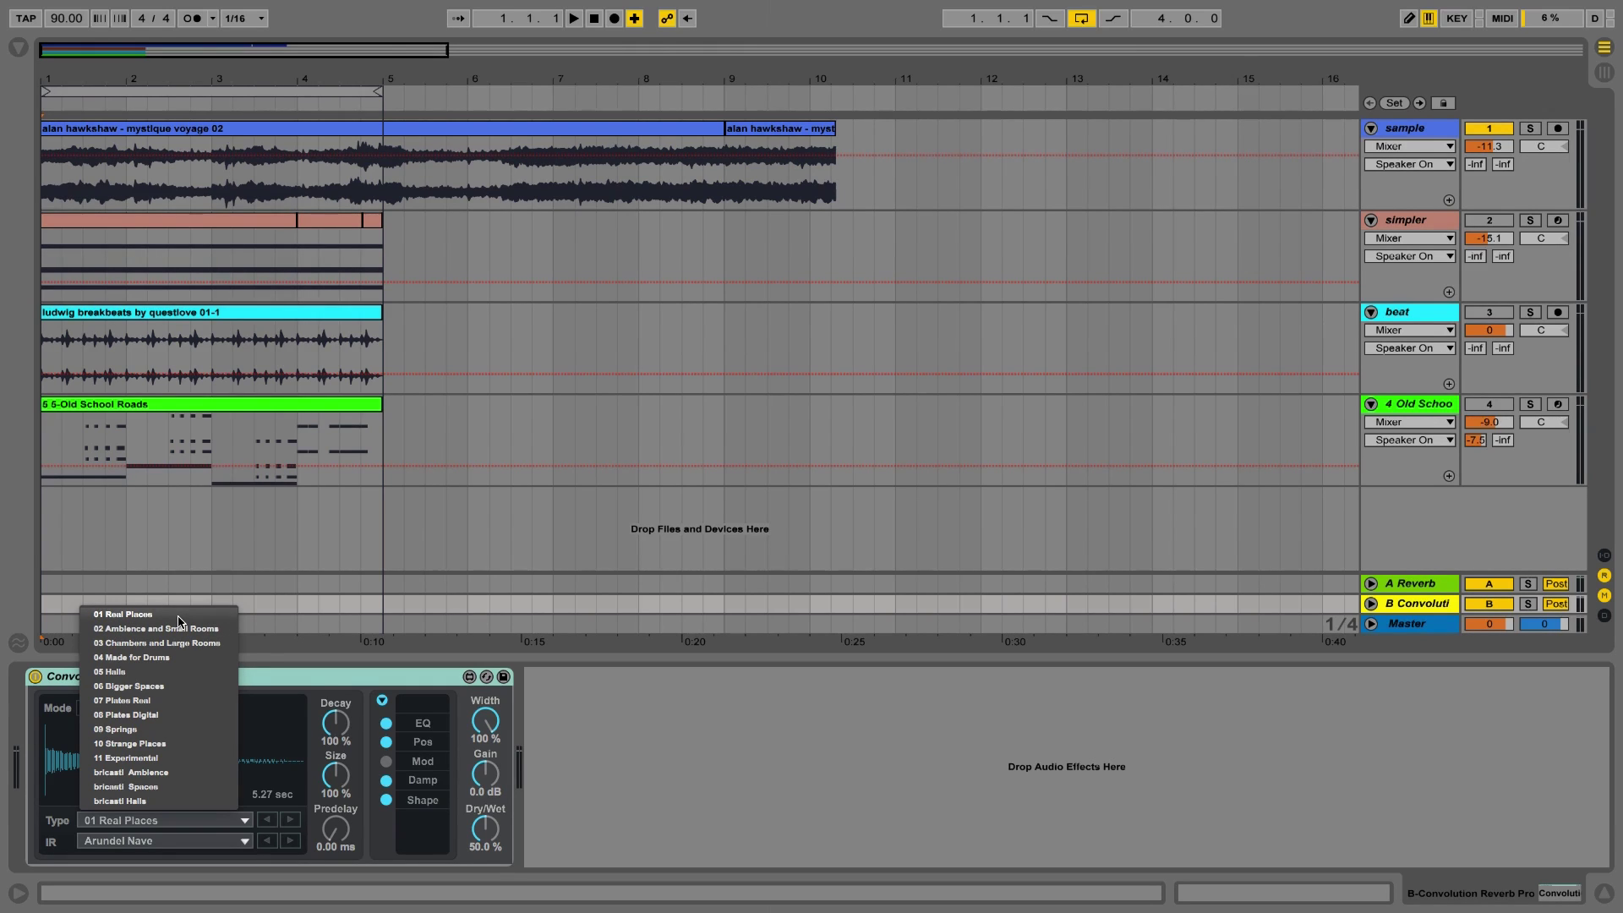
click(260, 679)
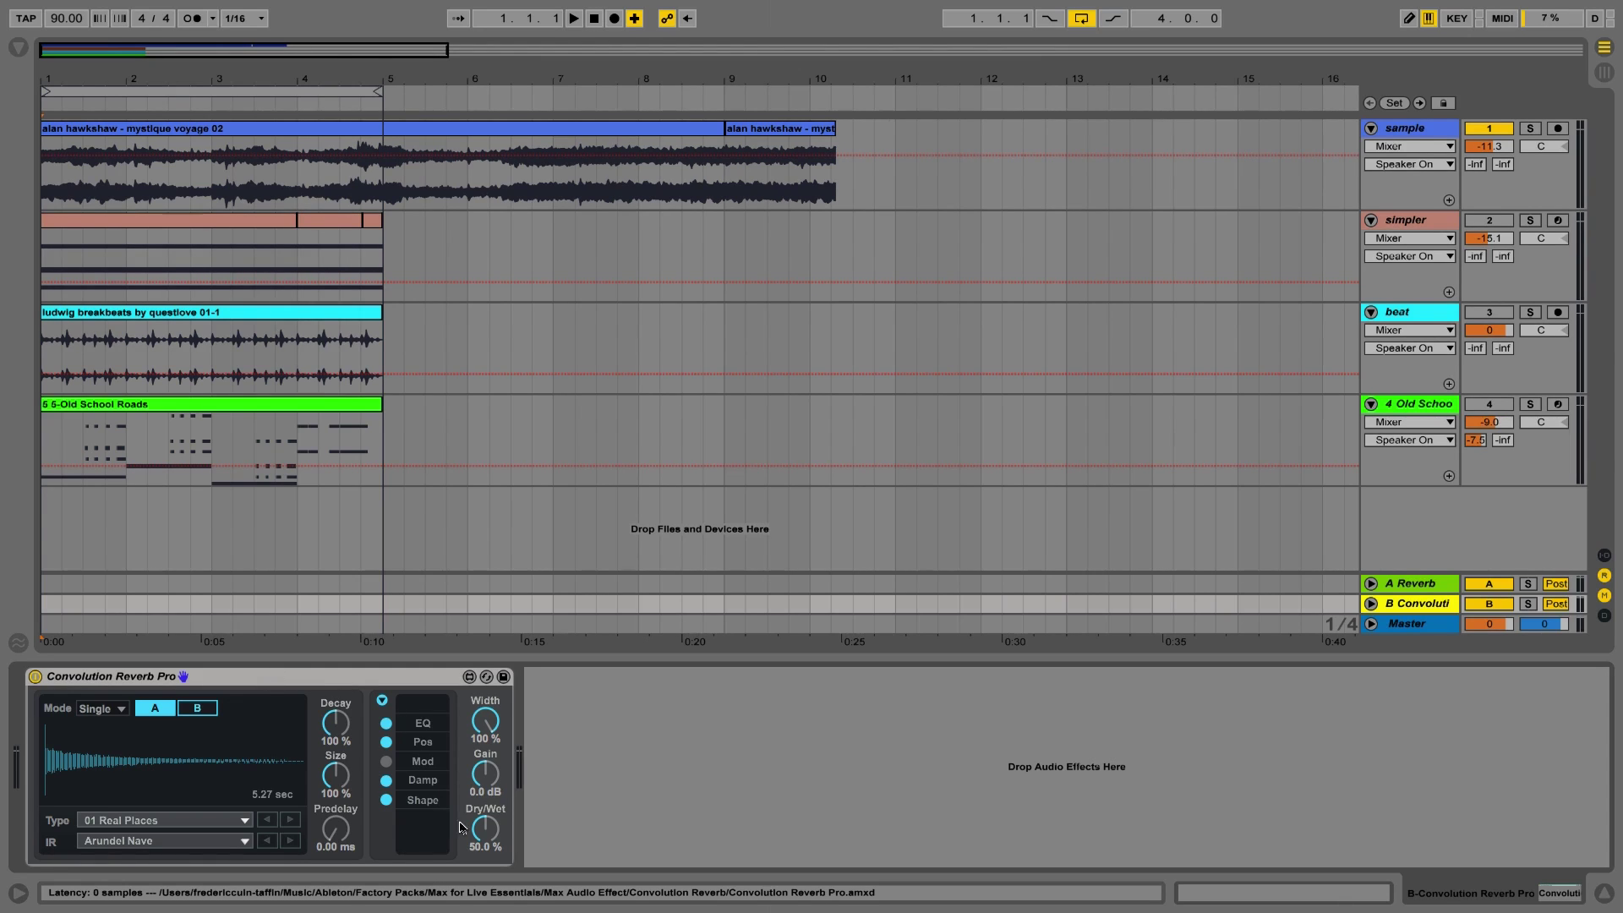
drag(485, 828, 485, 786)
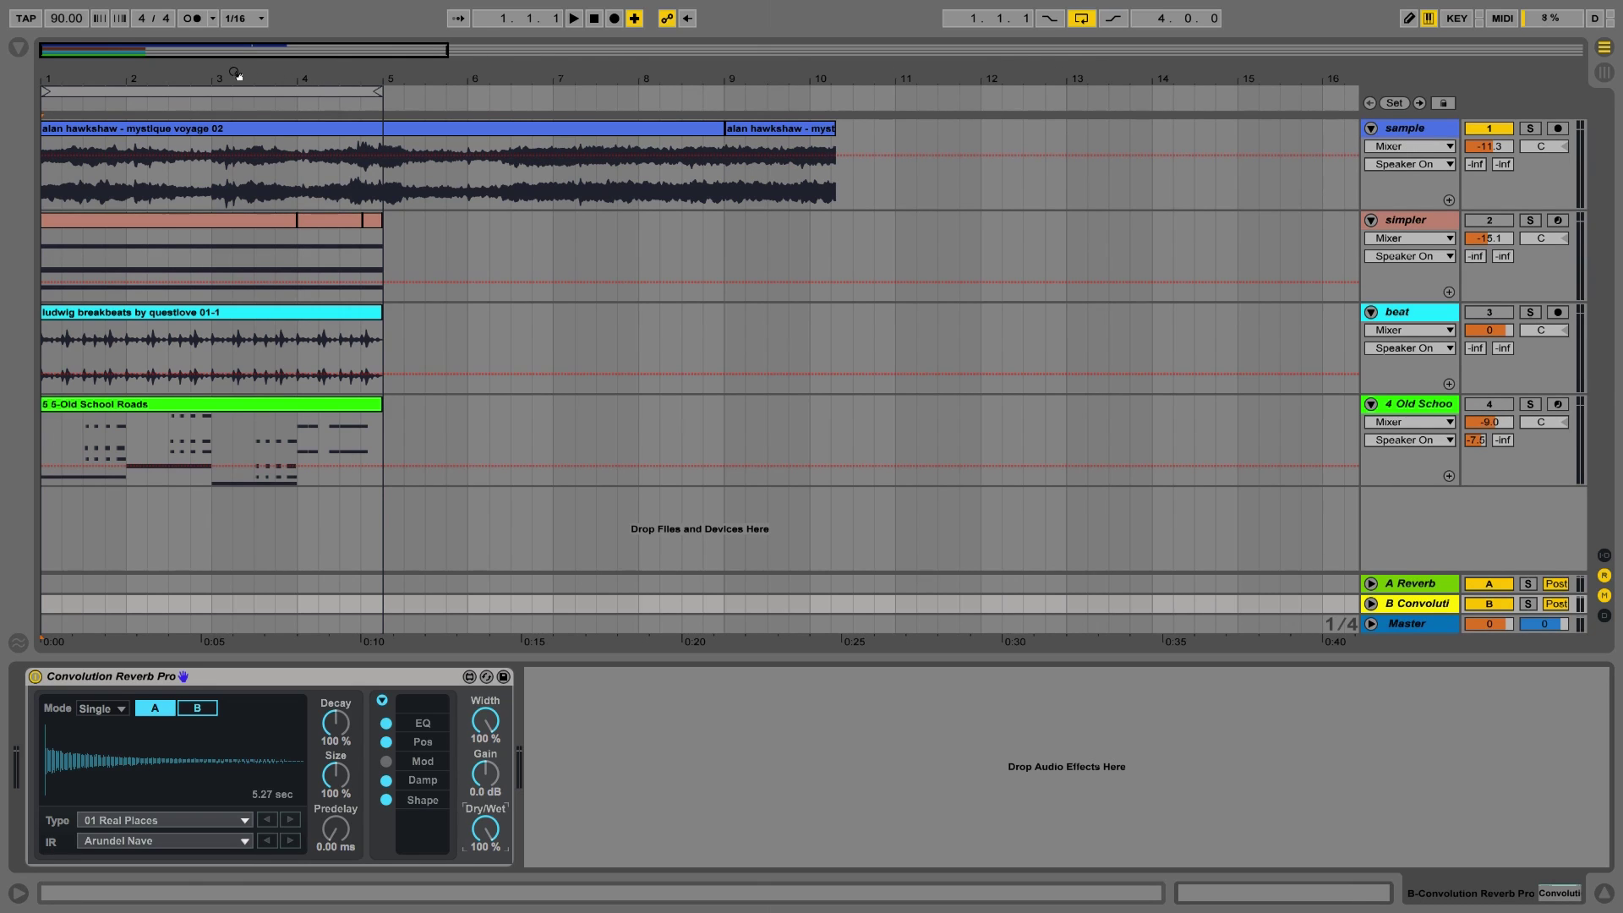
Step: Audition the sample track's clip, then switch the sample track off
click(213, 130)
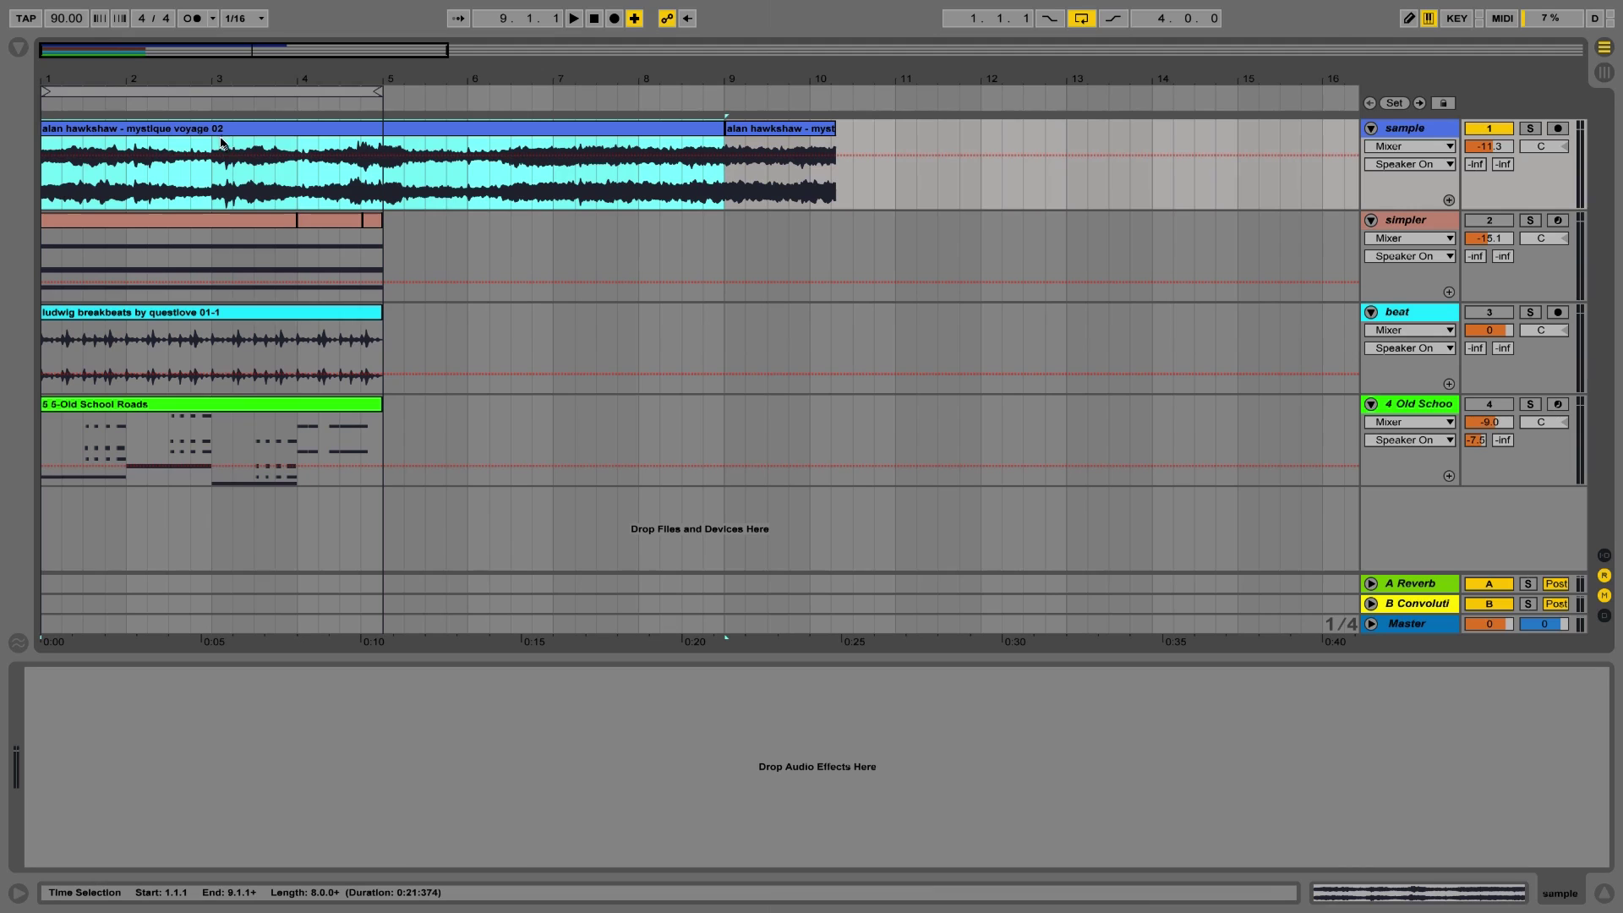
key(space)
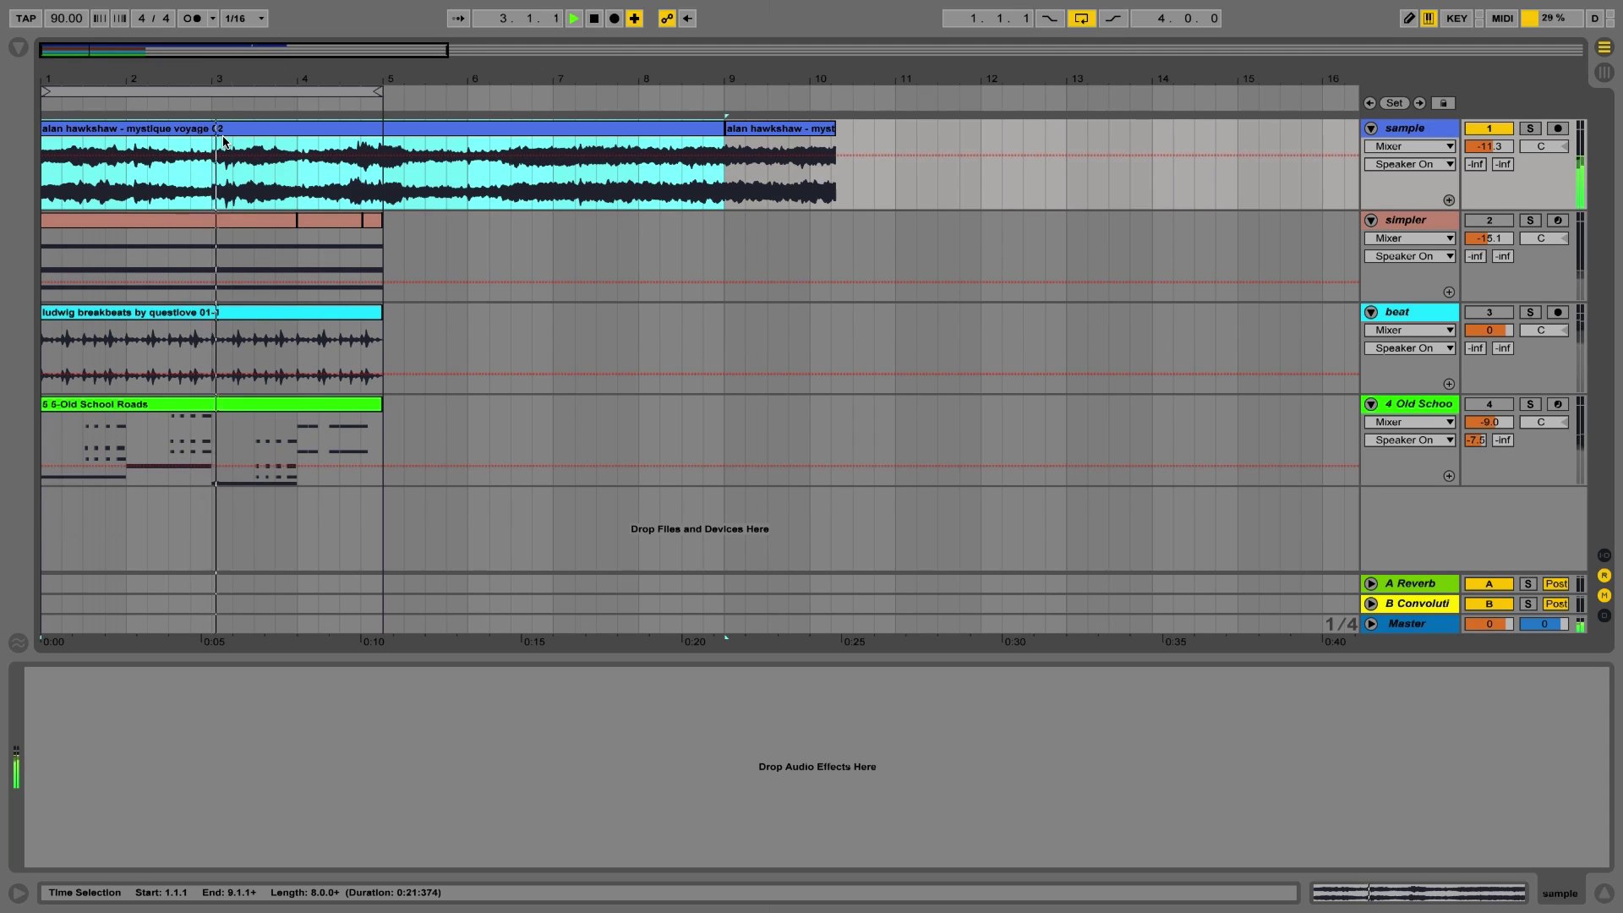
key(space)
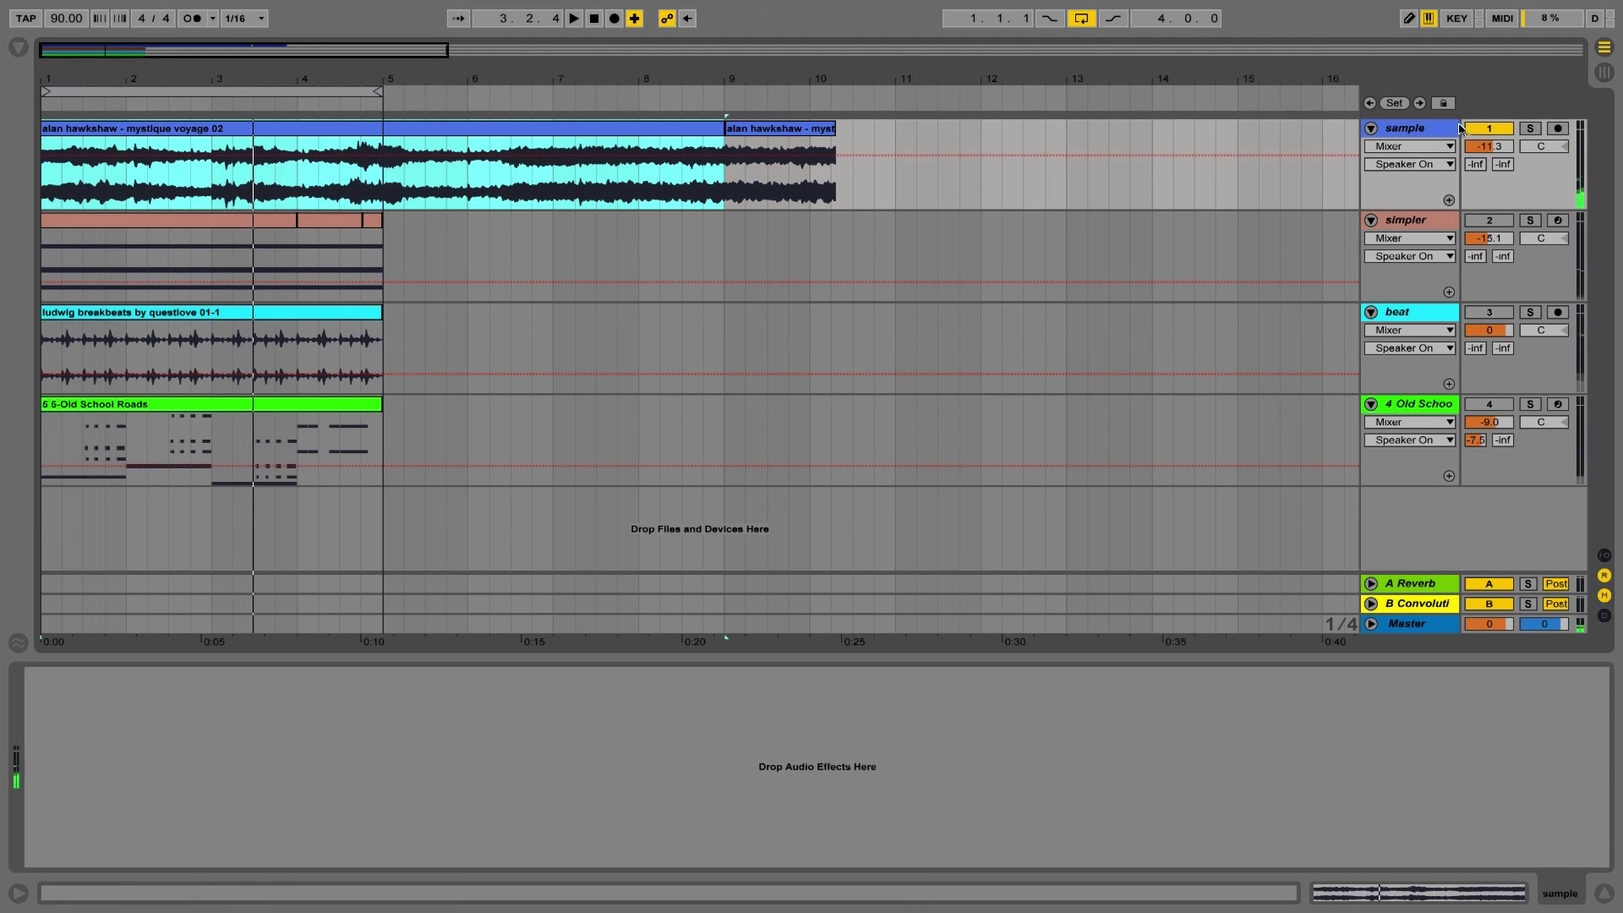
click(1488, 129)
Step: Select the simpler track and turn on its Simpler LFO during playback
shift+click(1420, 222)
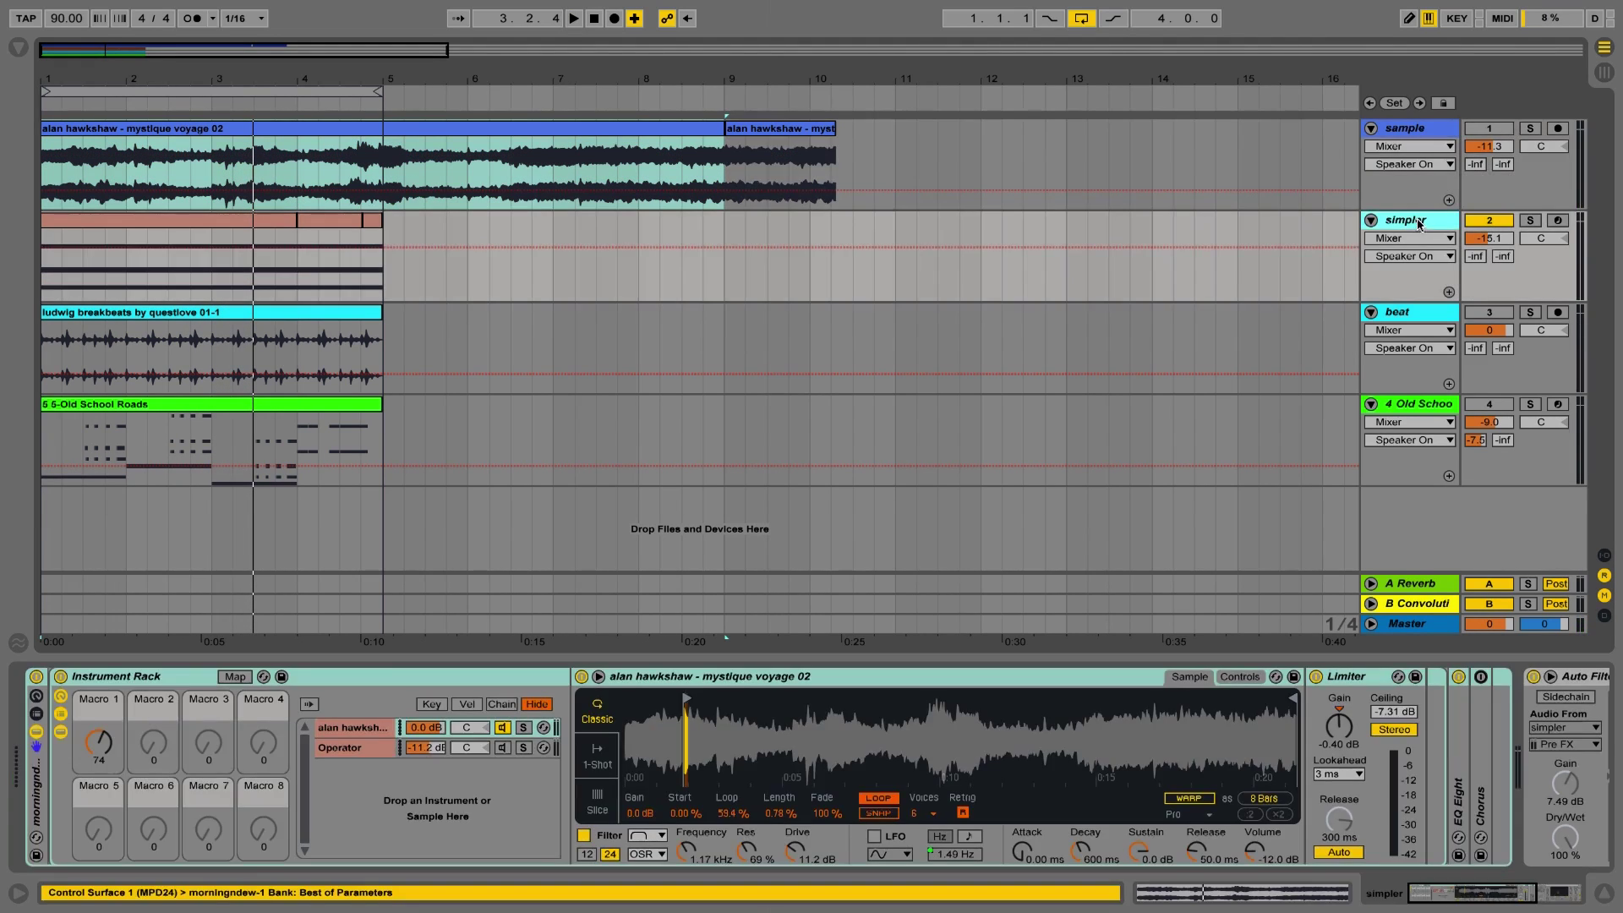
key(space)
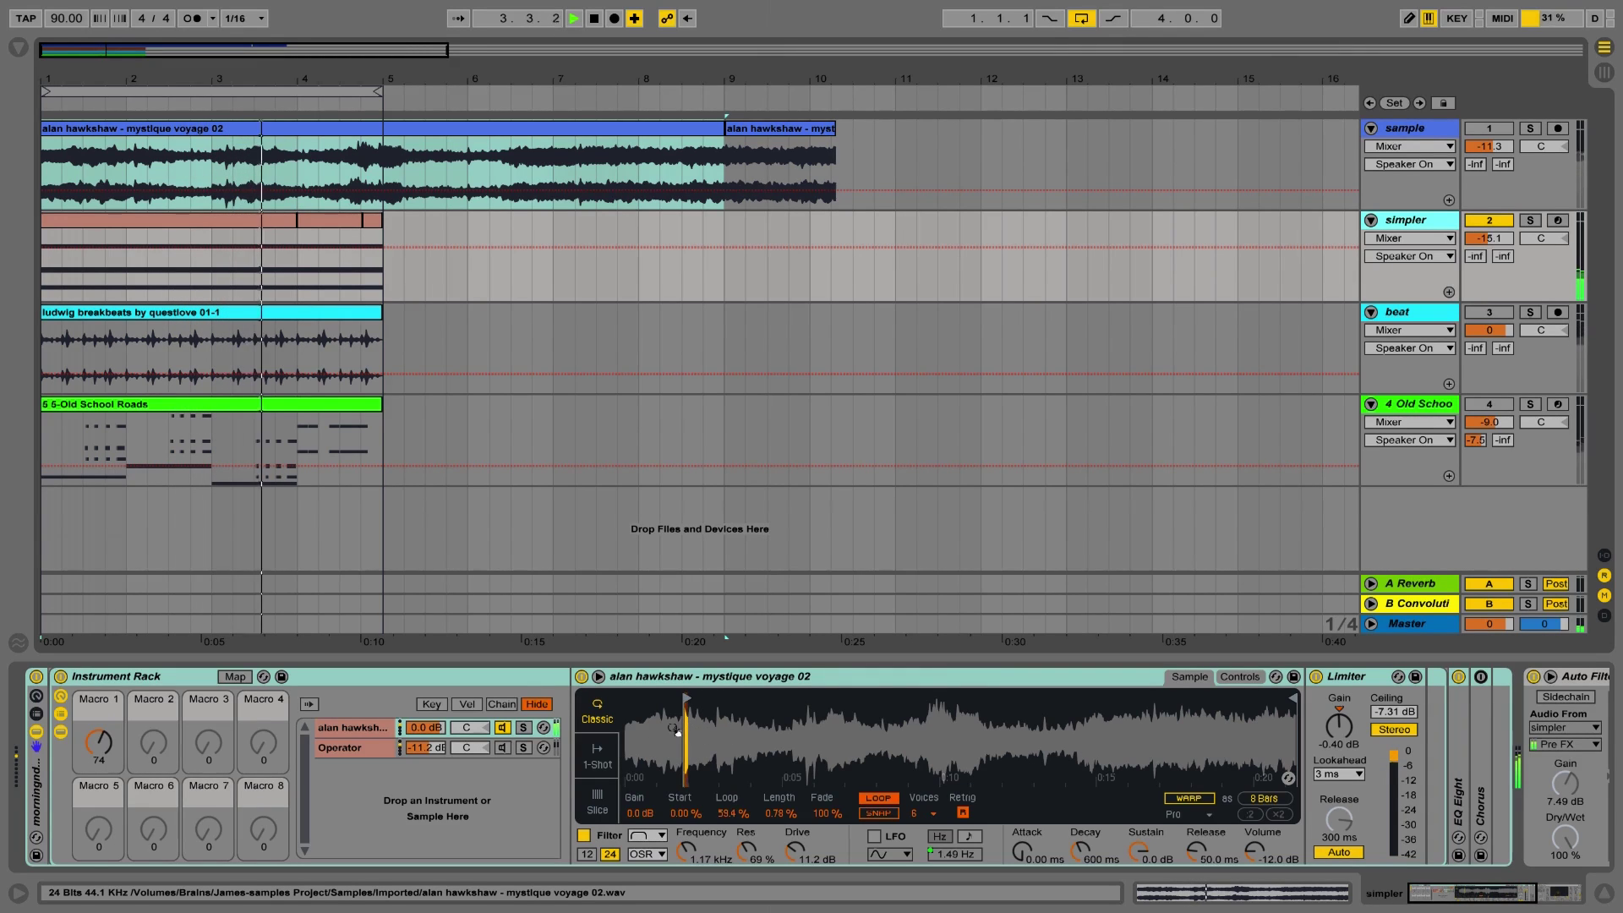
click(503, 748)
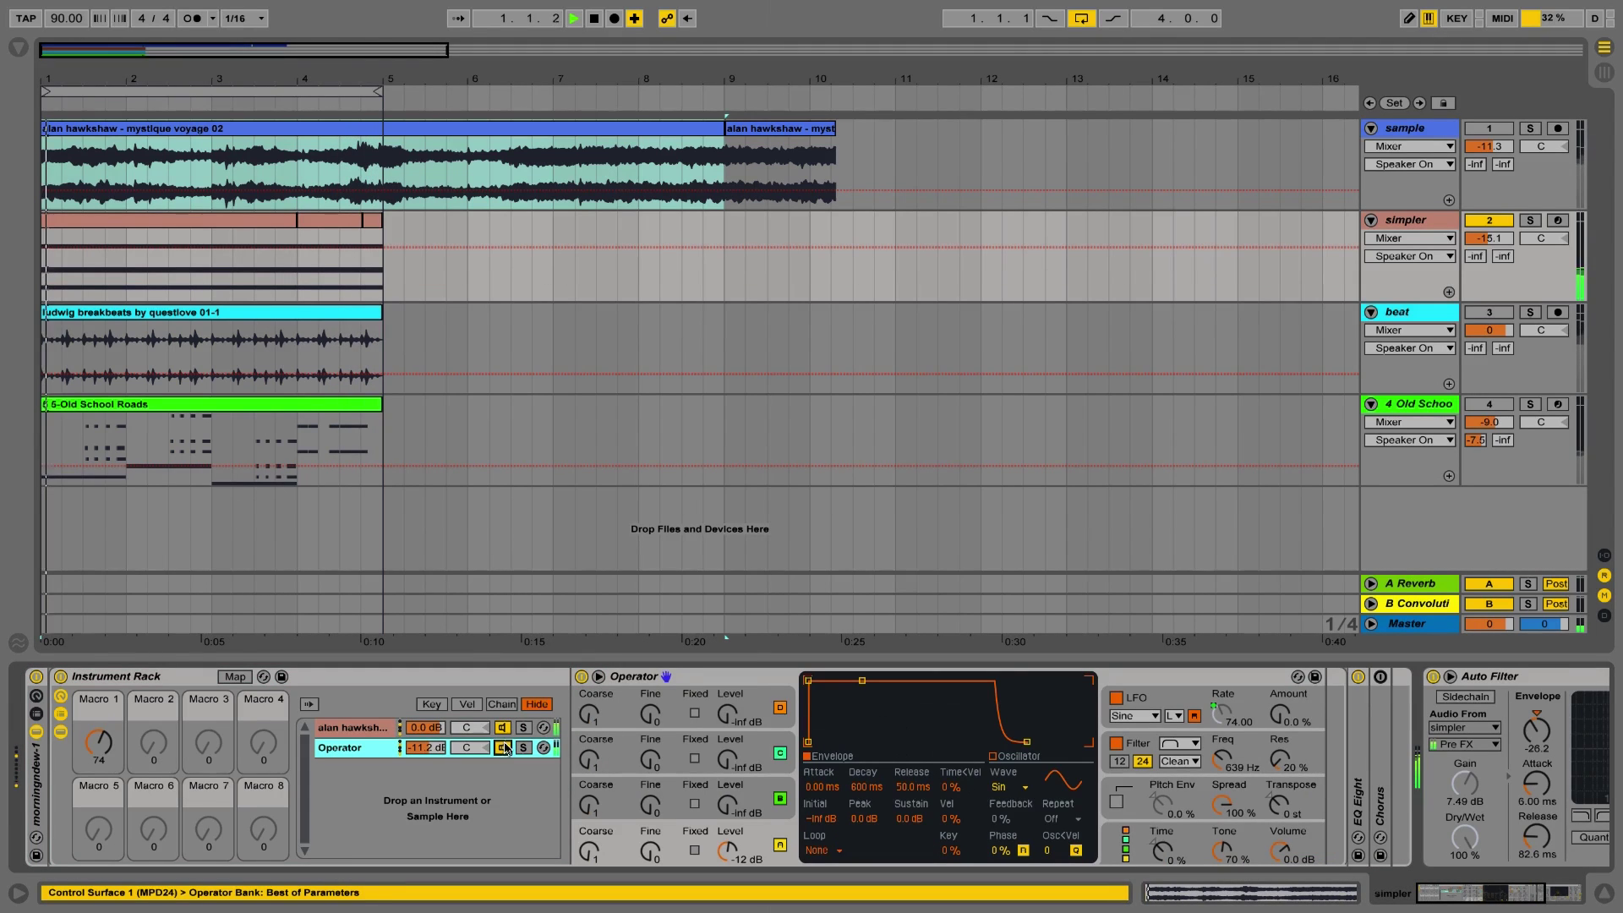
click(374, 730)
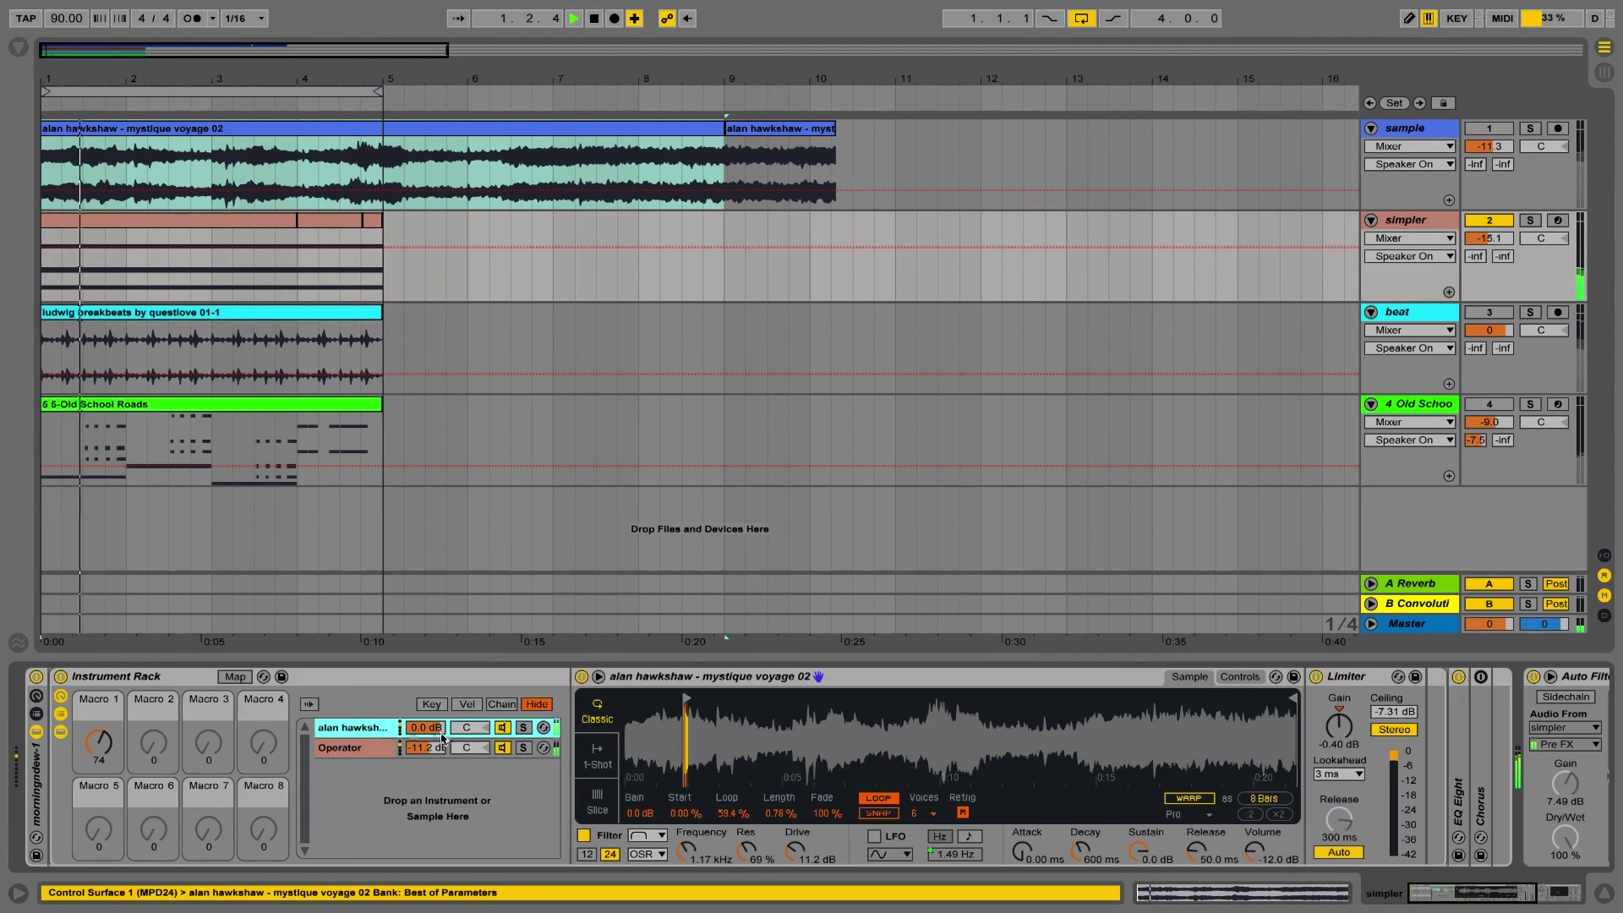
click(874, 837)
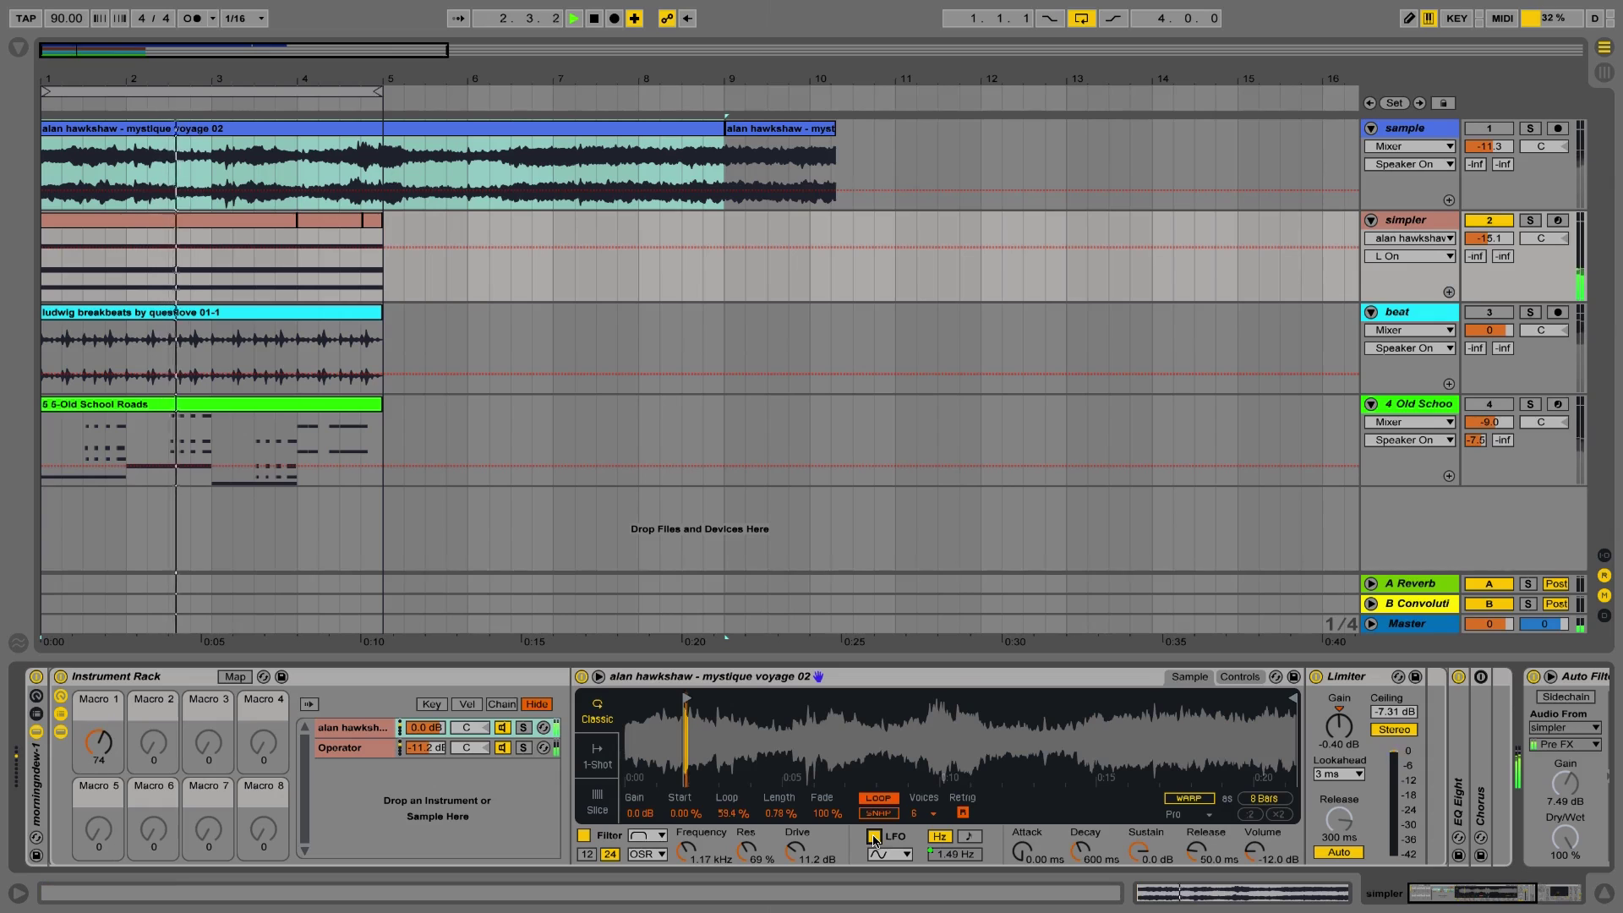
Step: Compare with beat and track 4 active, then switch them off and solo simpler
click(1479, 315)
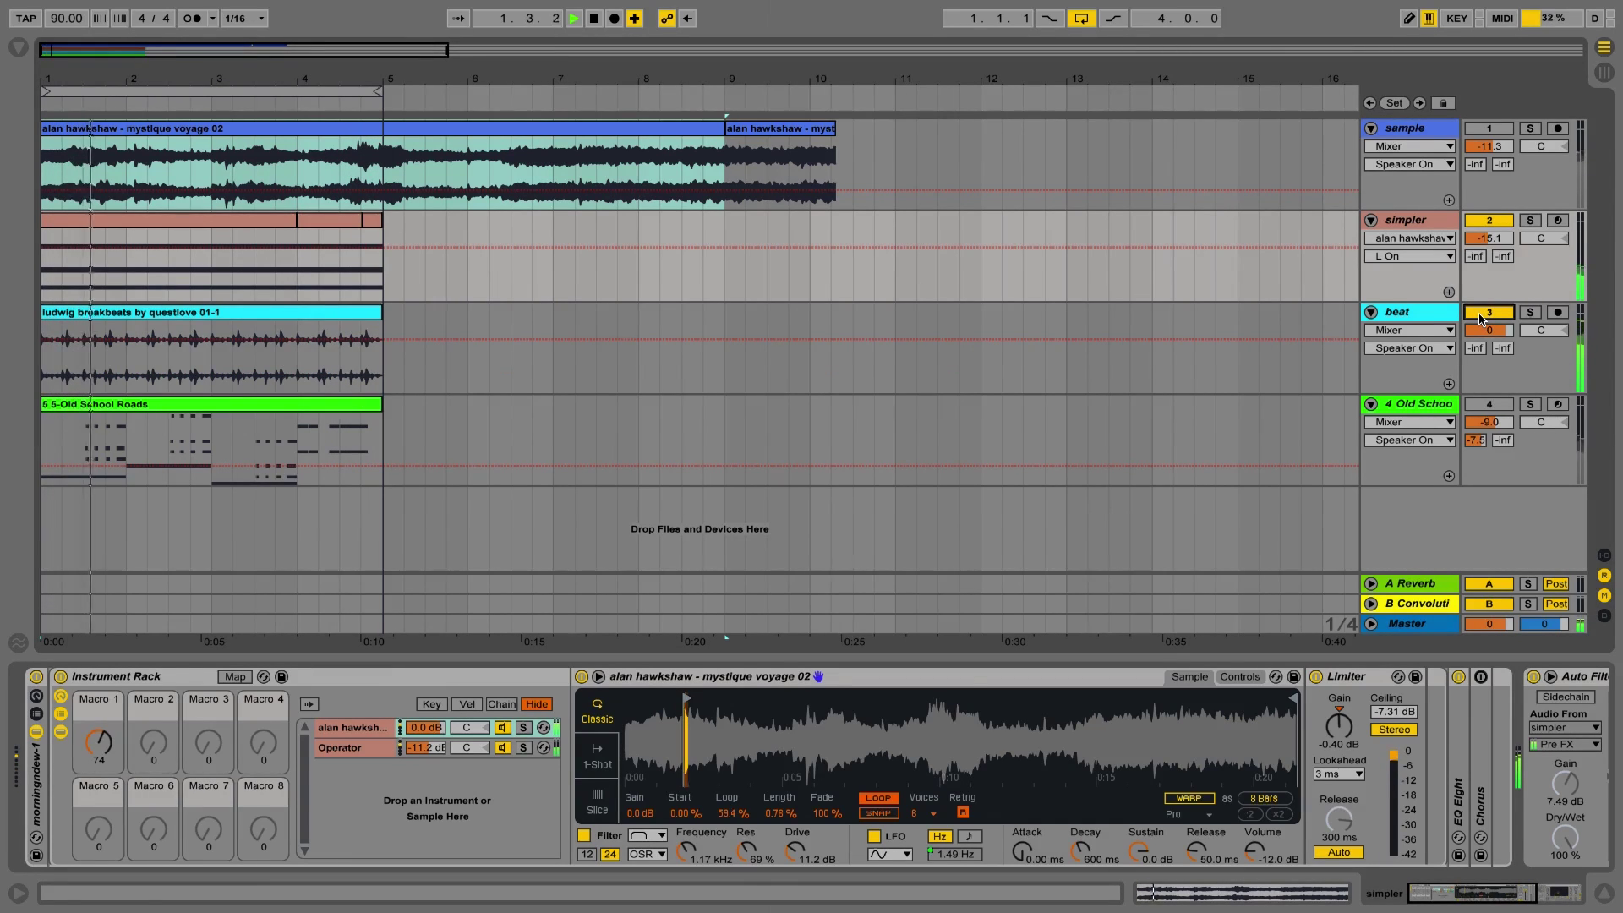
click(1493, 406)
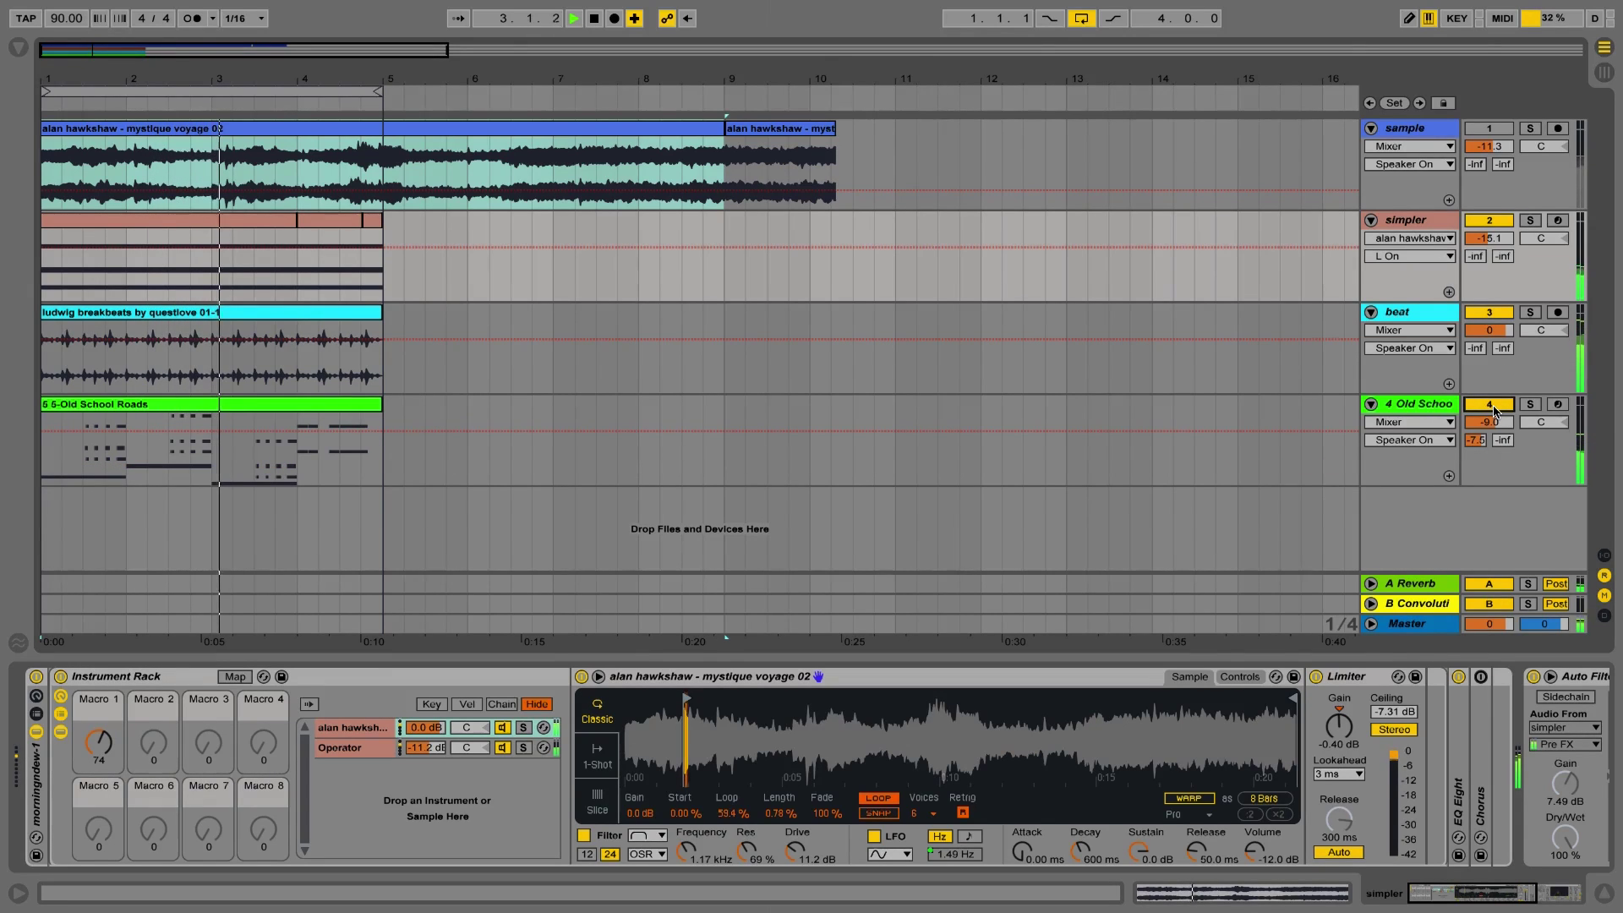
key(space)
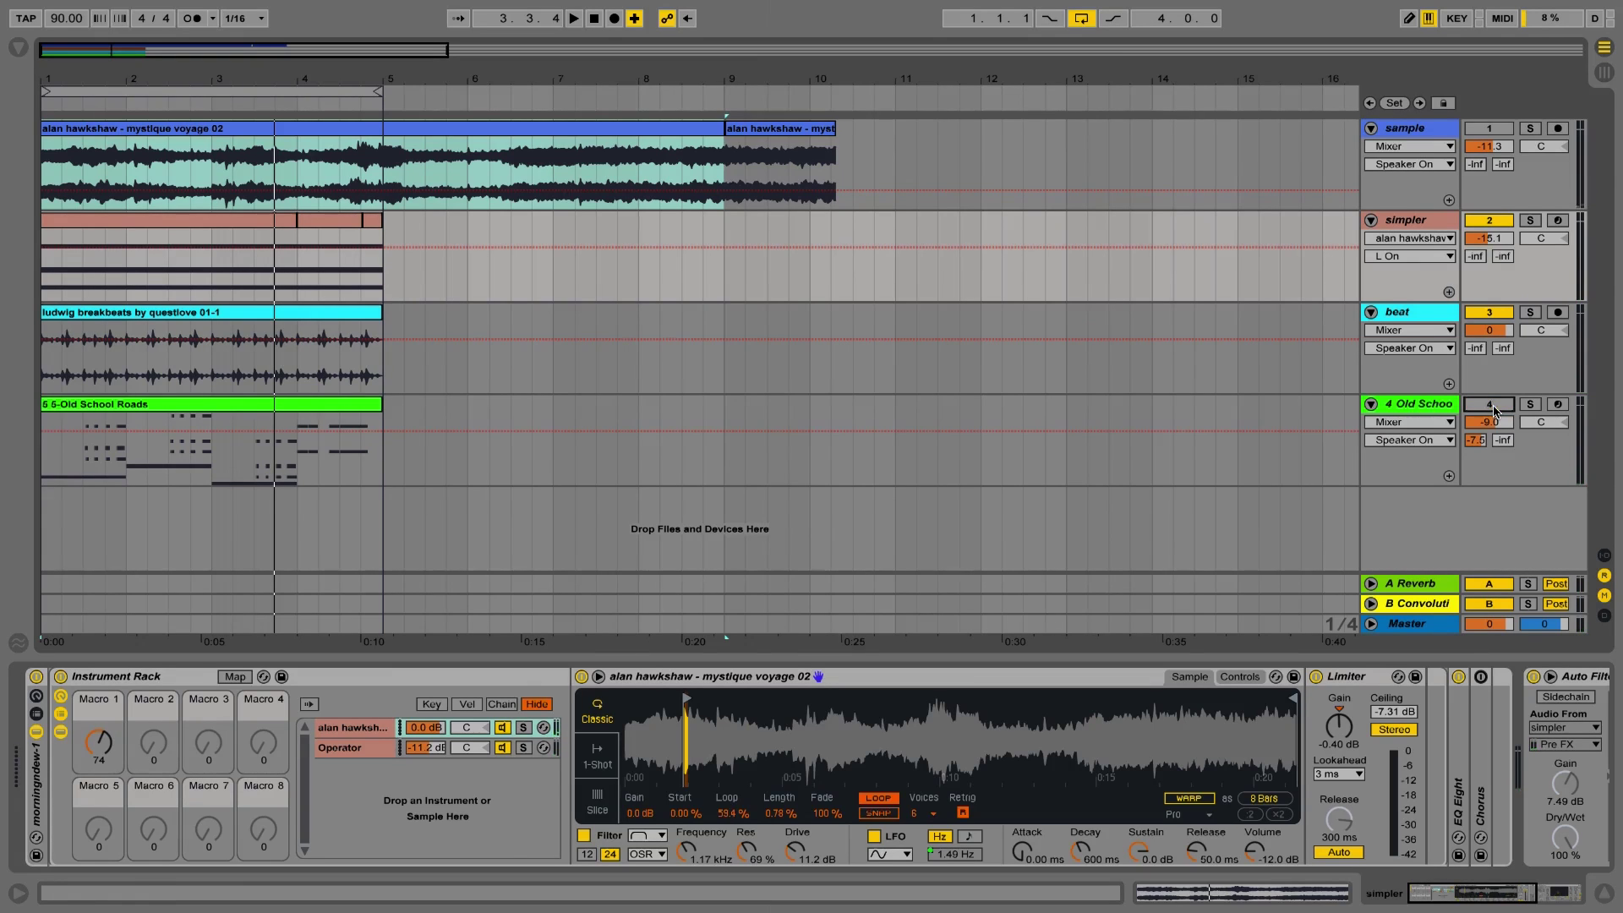
click(1492, 404)
click(1489, 313)
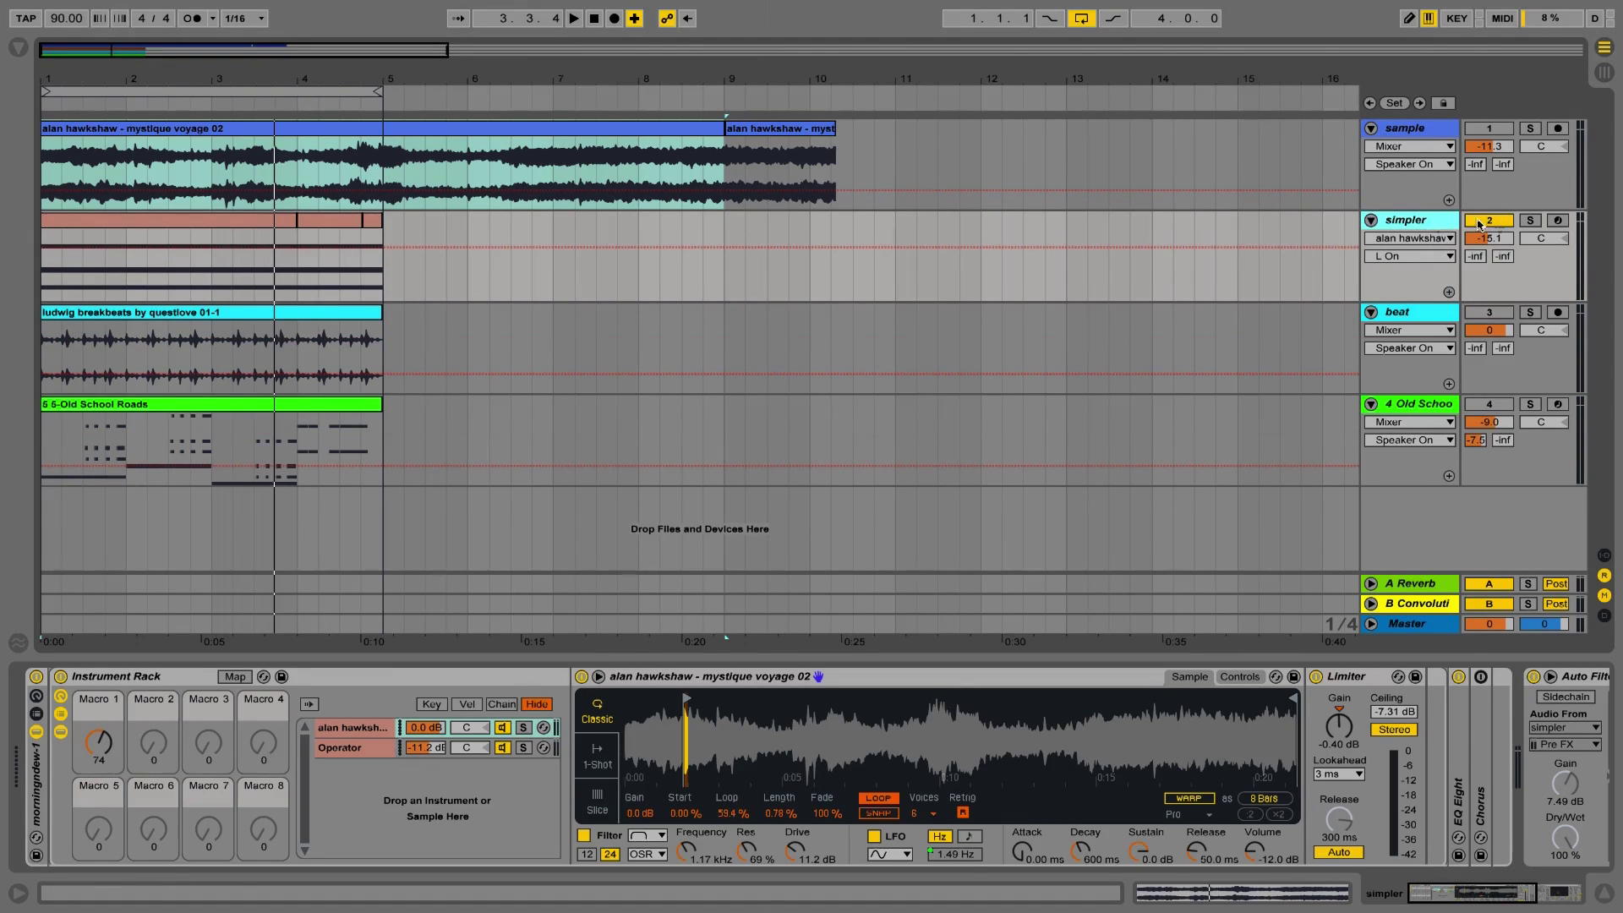
click(1531, 222)
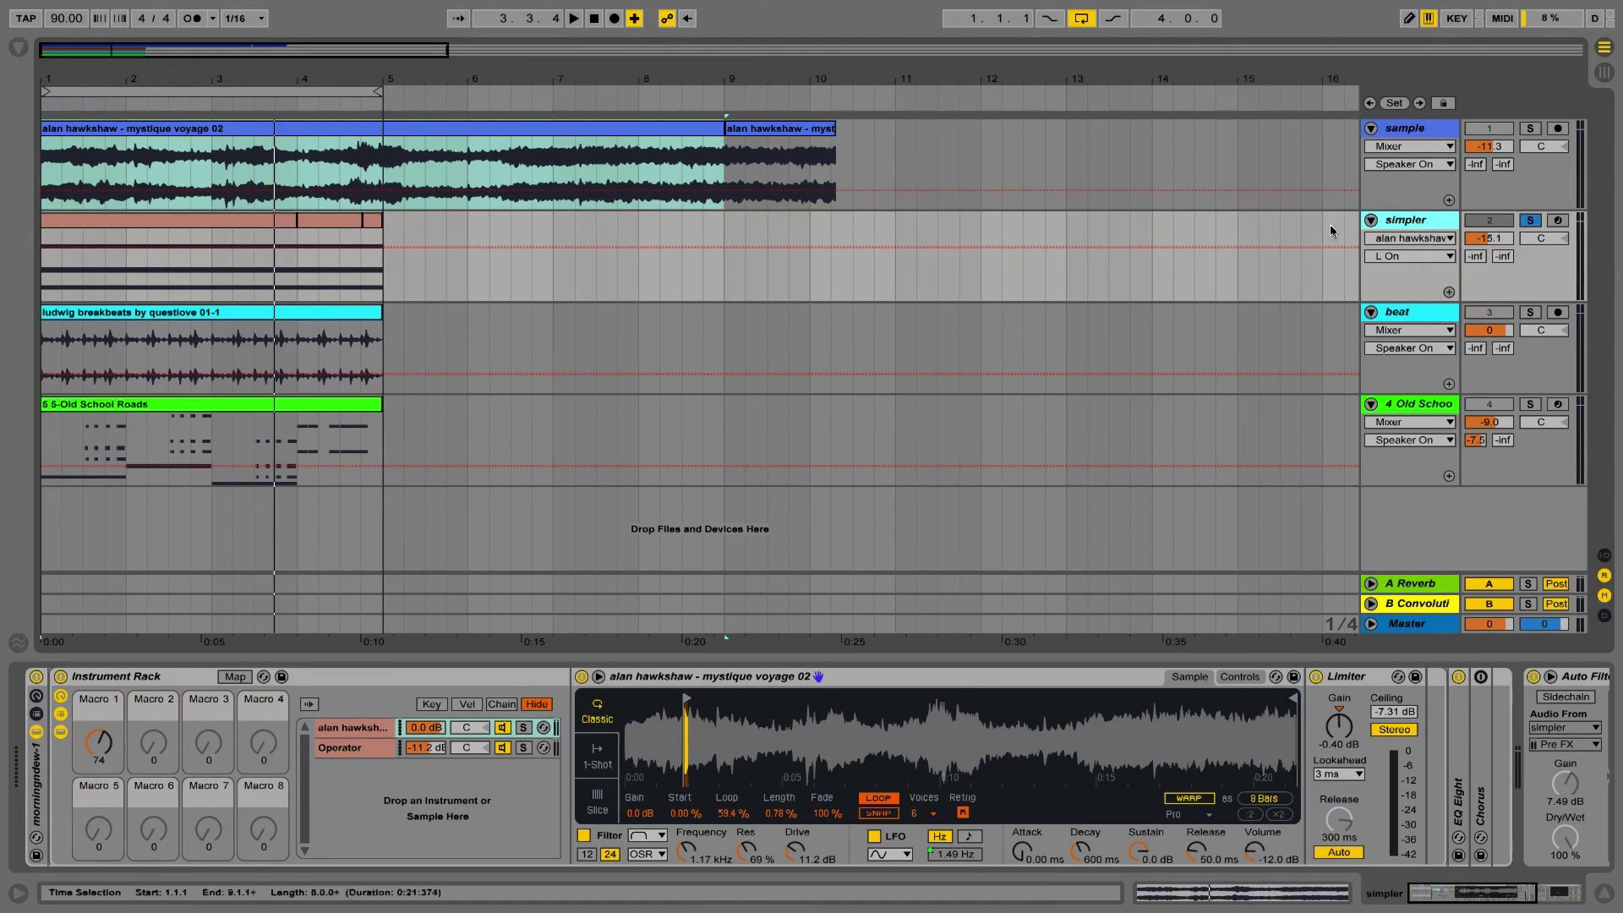
Step: Switch off the Simpler's LFO and audition the result
click(503, 748)
click(384, 732)
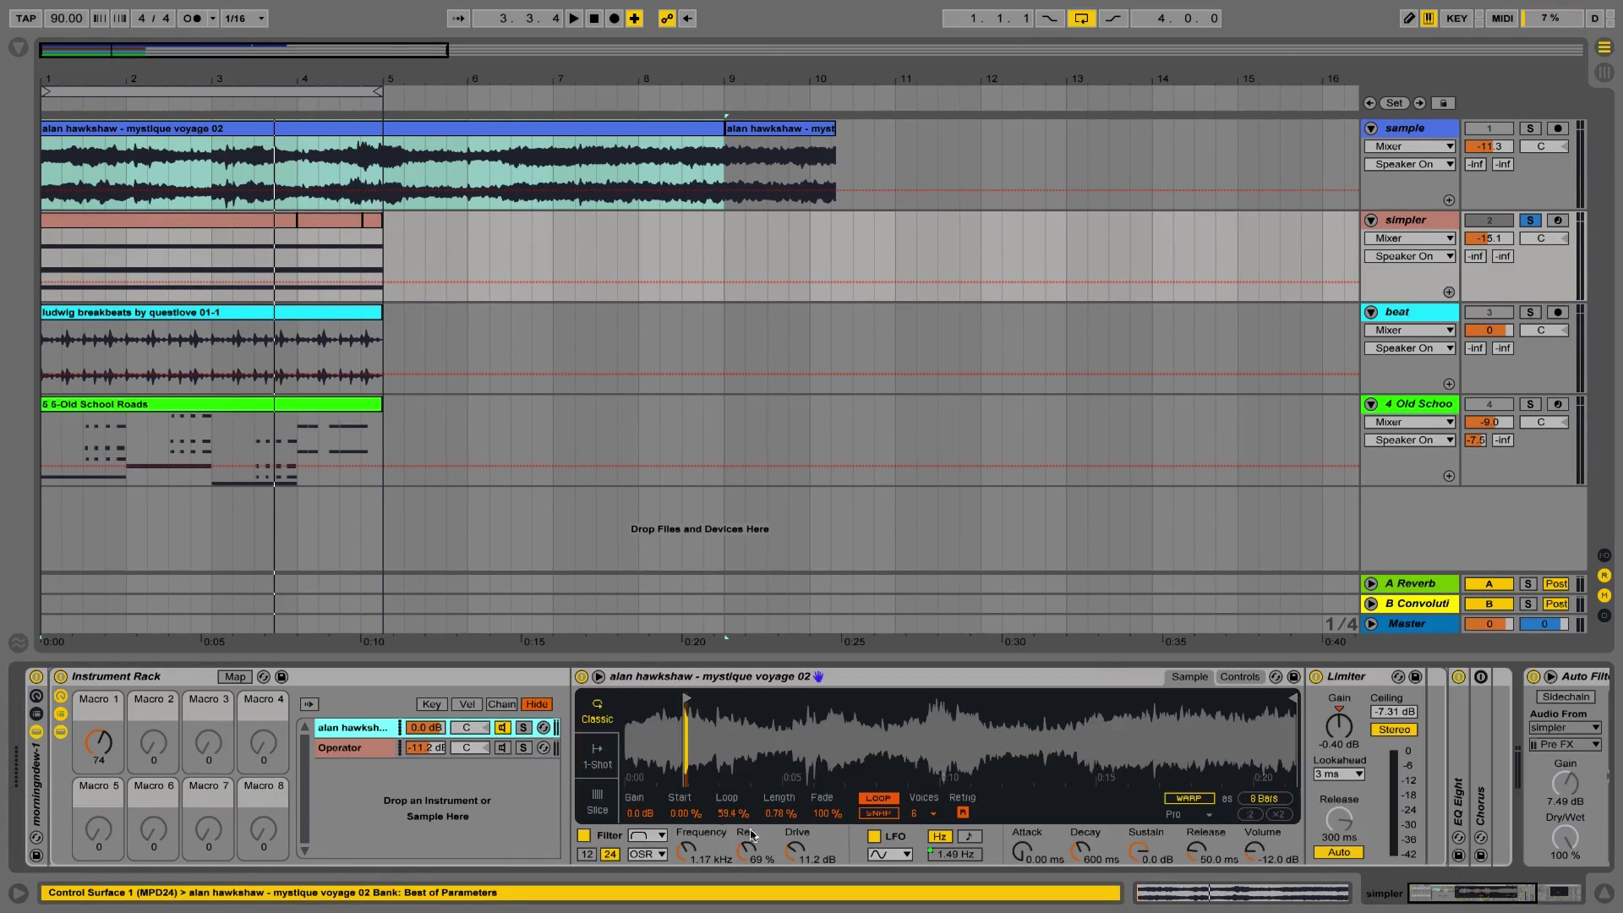
click(876, 837)
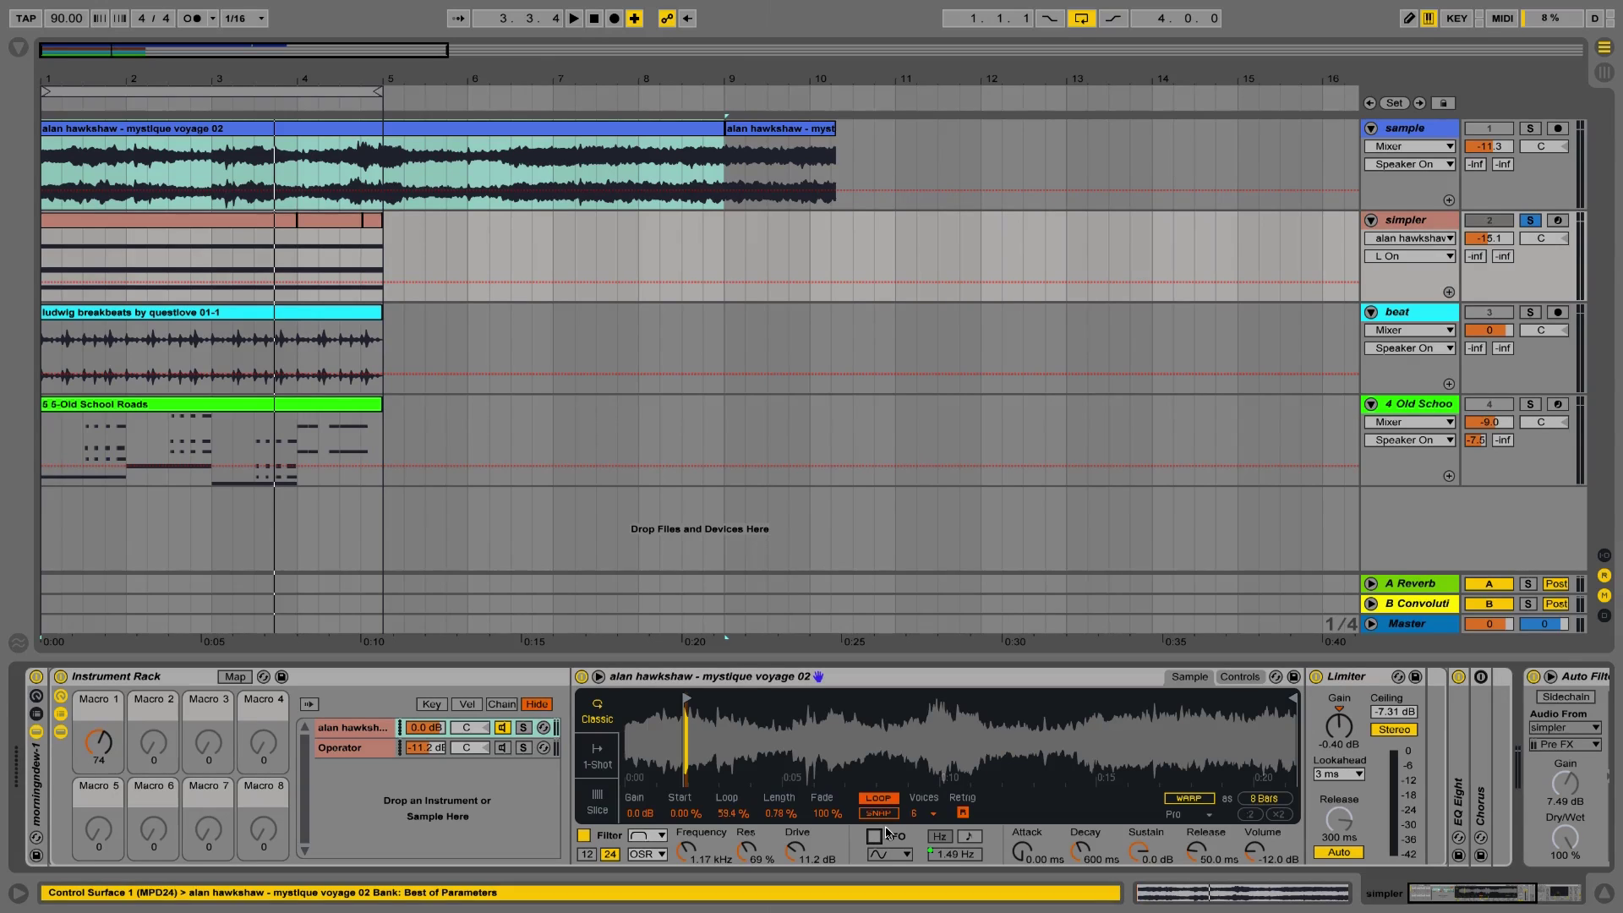
key(space)
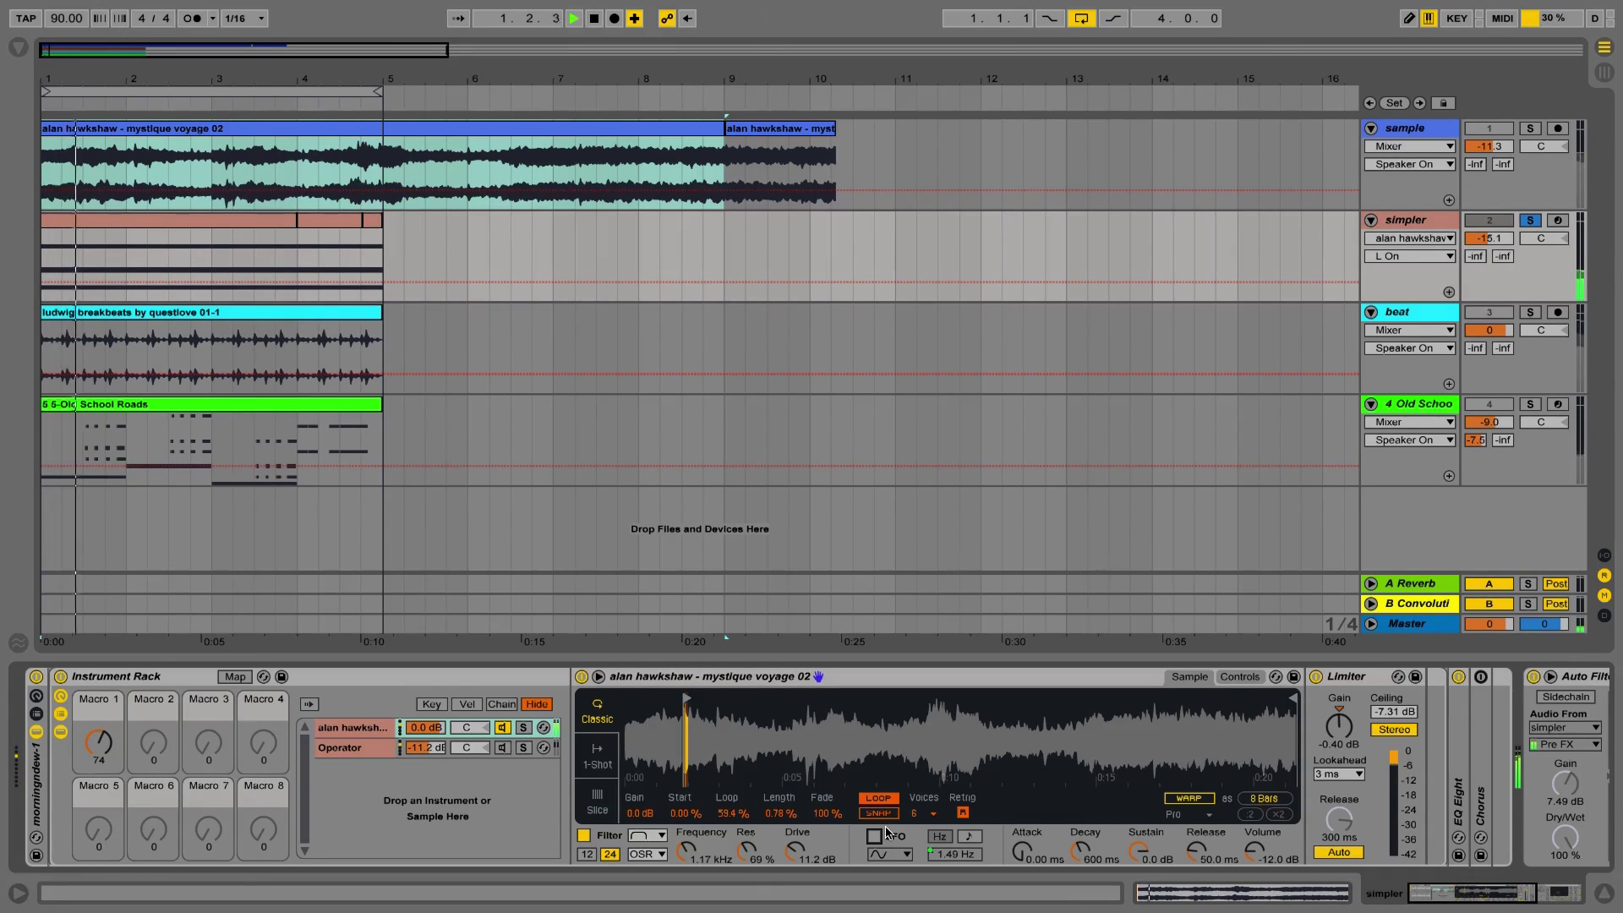
key(space)
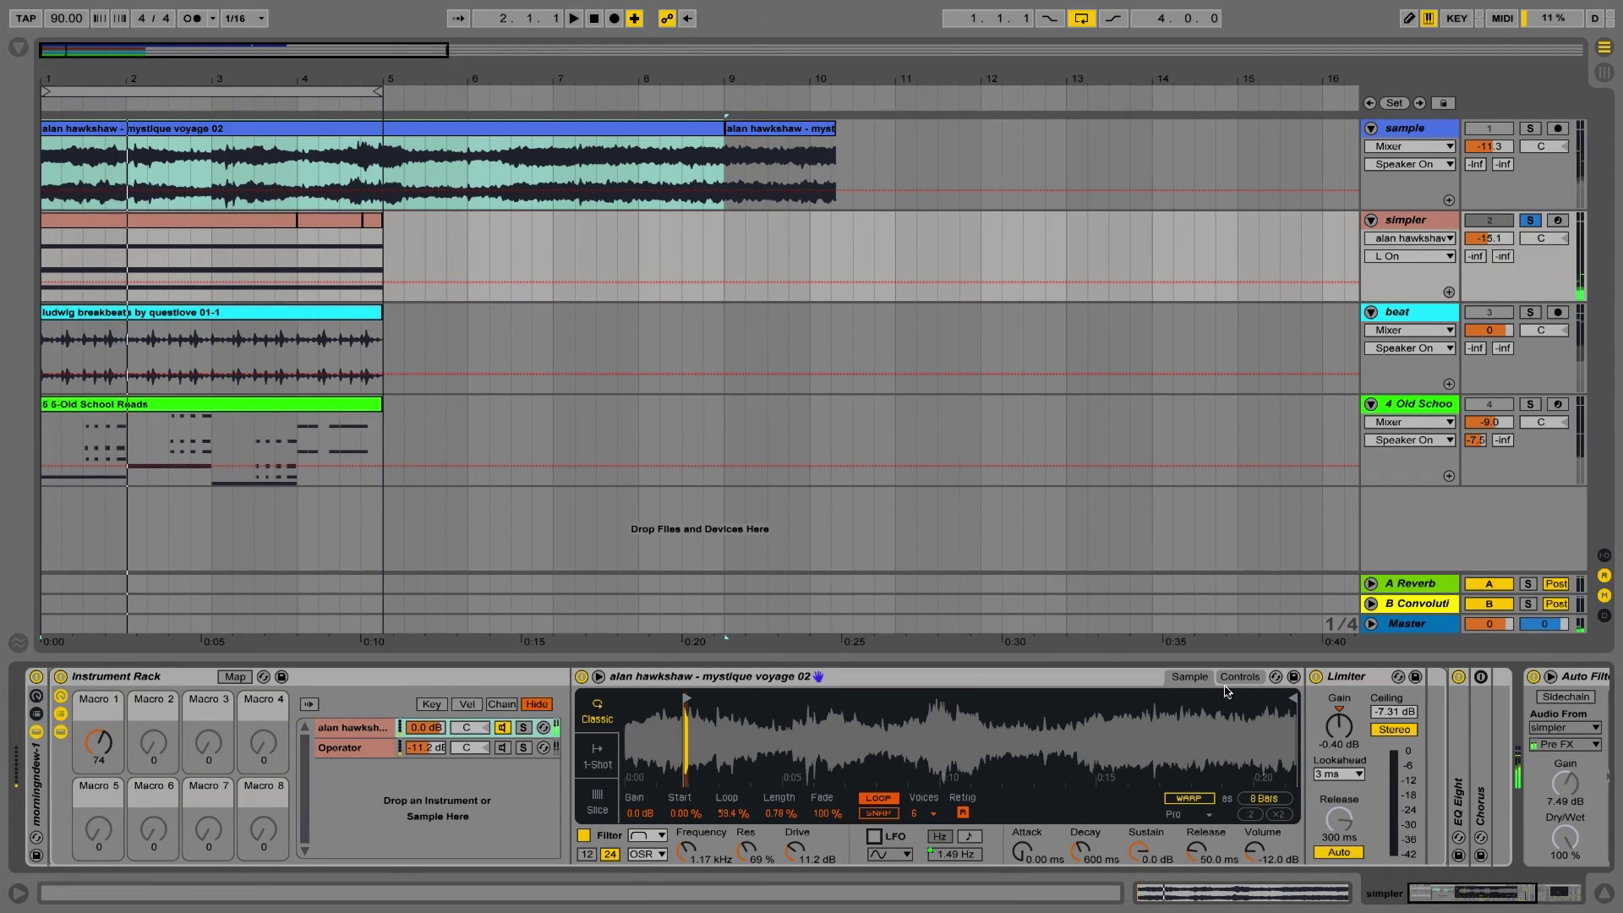
Step: Set the Simpler's Transpose from -4 to +4 st in Controls and replay
click(1237, 677)
click(1210, 800)
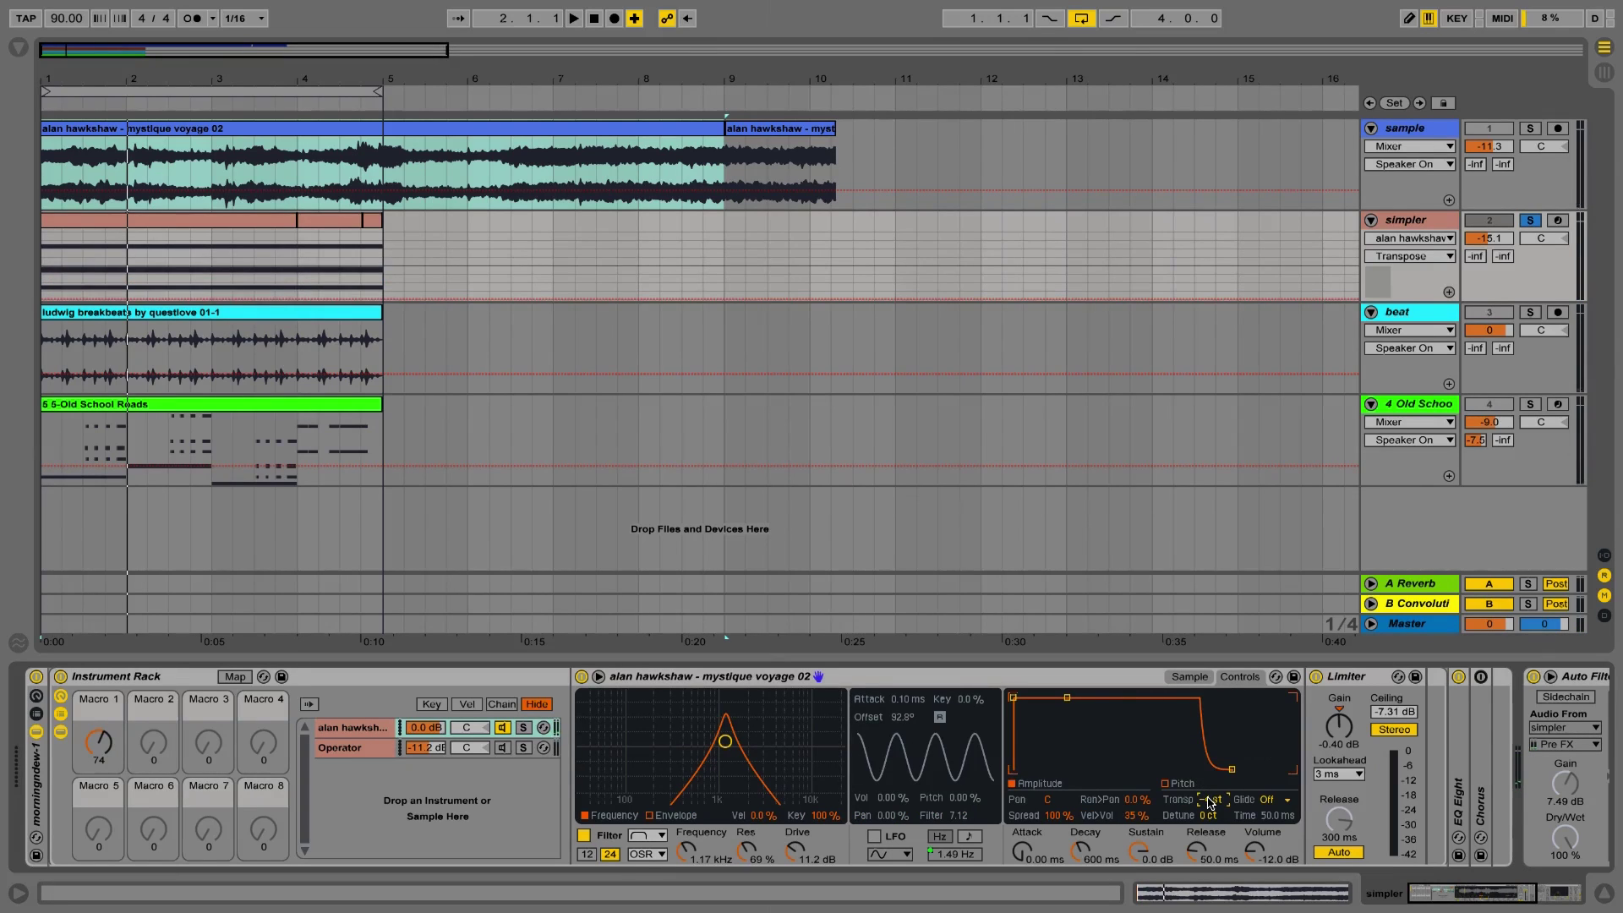
key(Delete)
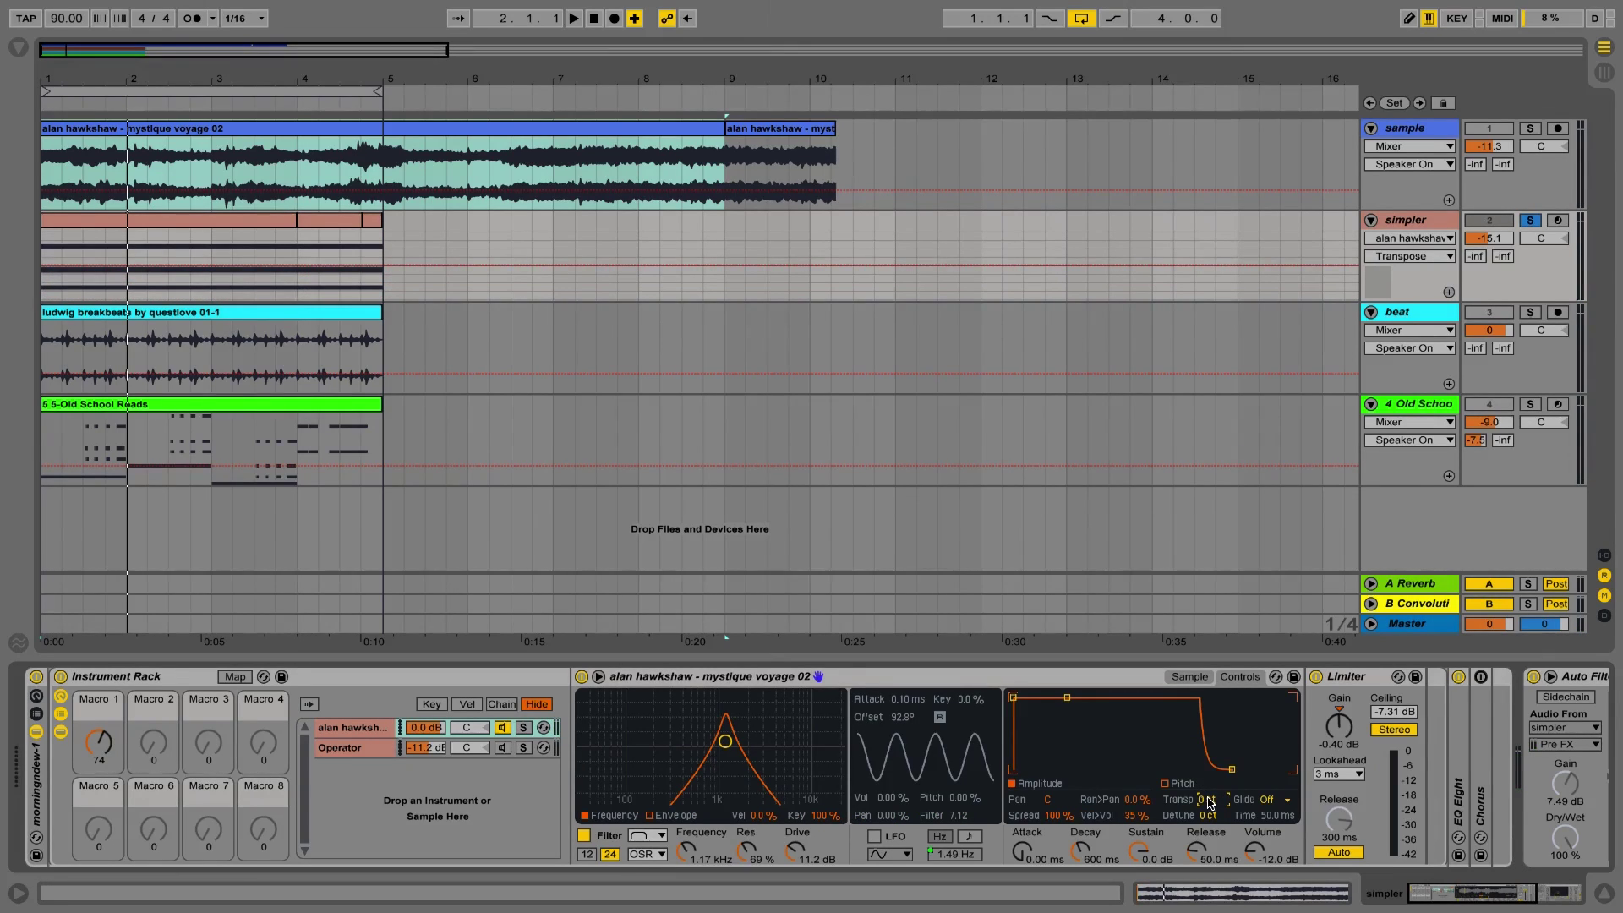
text(4)
key(Return)
key(space)
key(space)
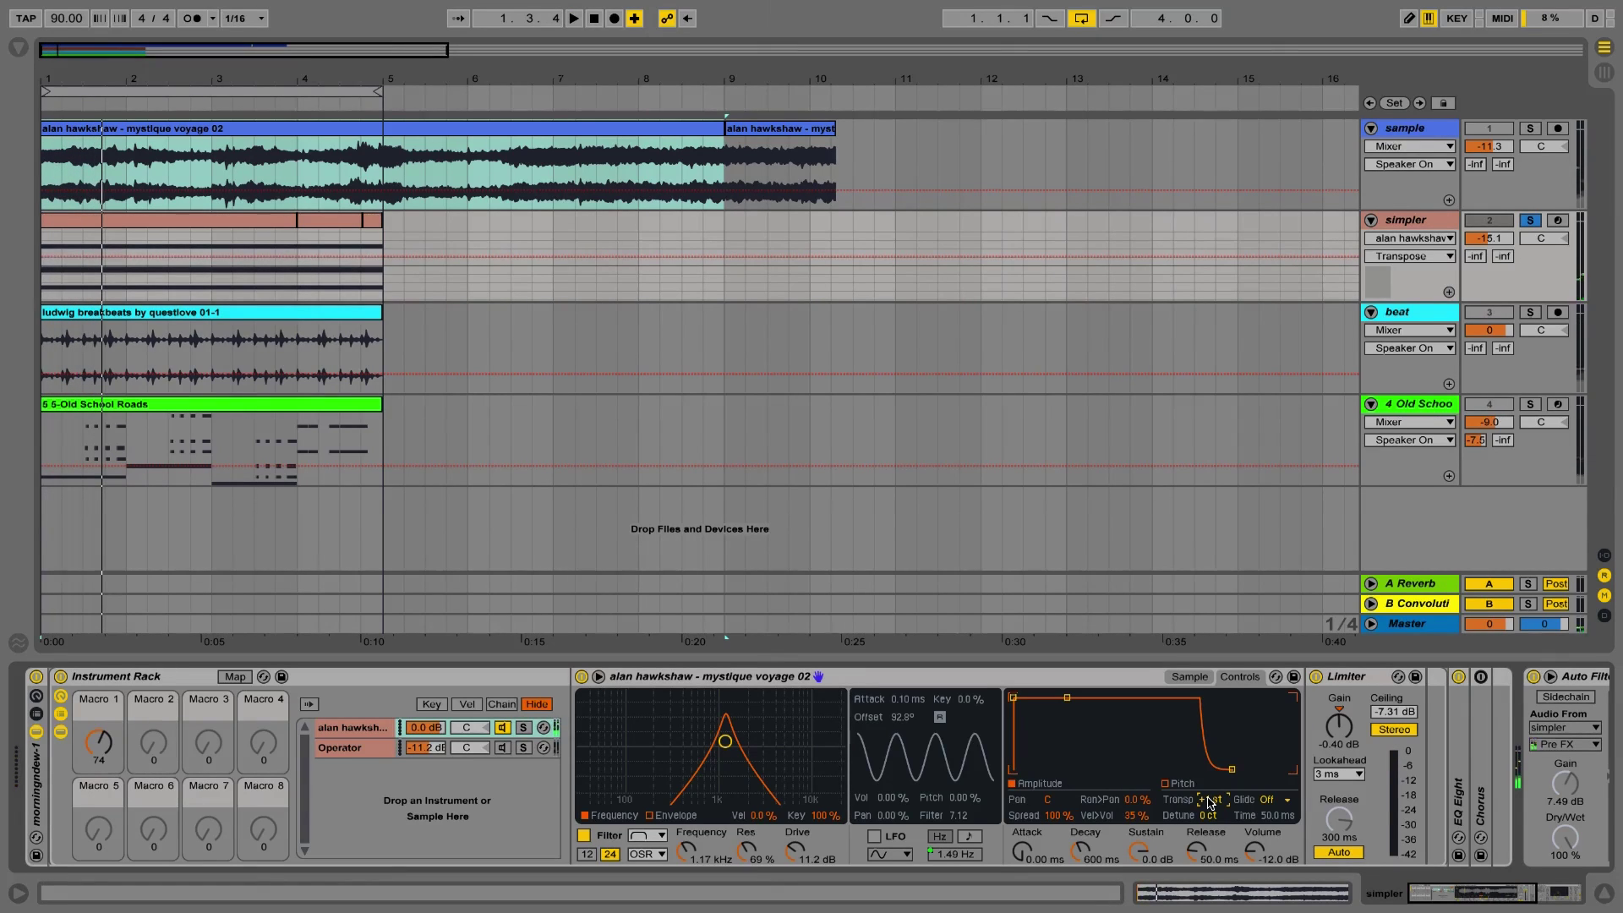
Step: Insert 3 Audio, route its input from simpler, record a one-bar clip and select it
key(ctrl+t)
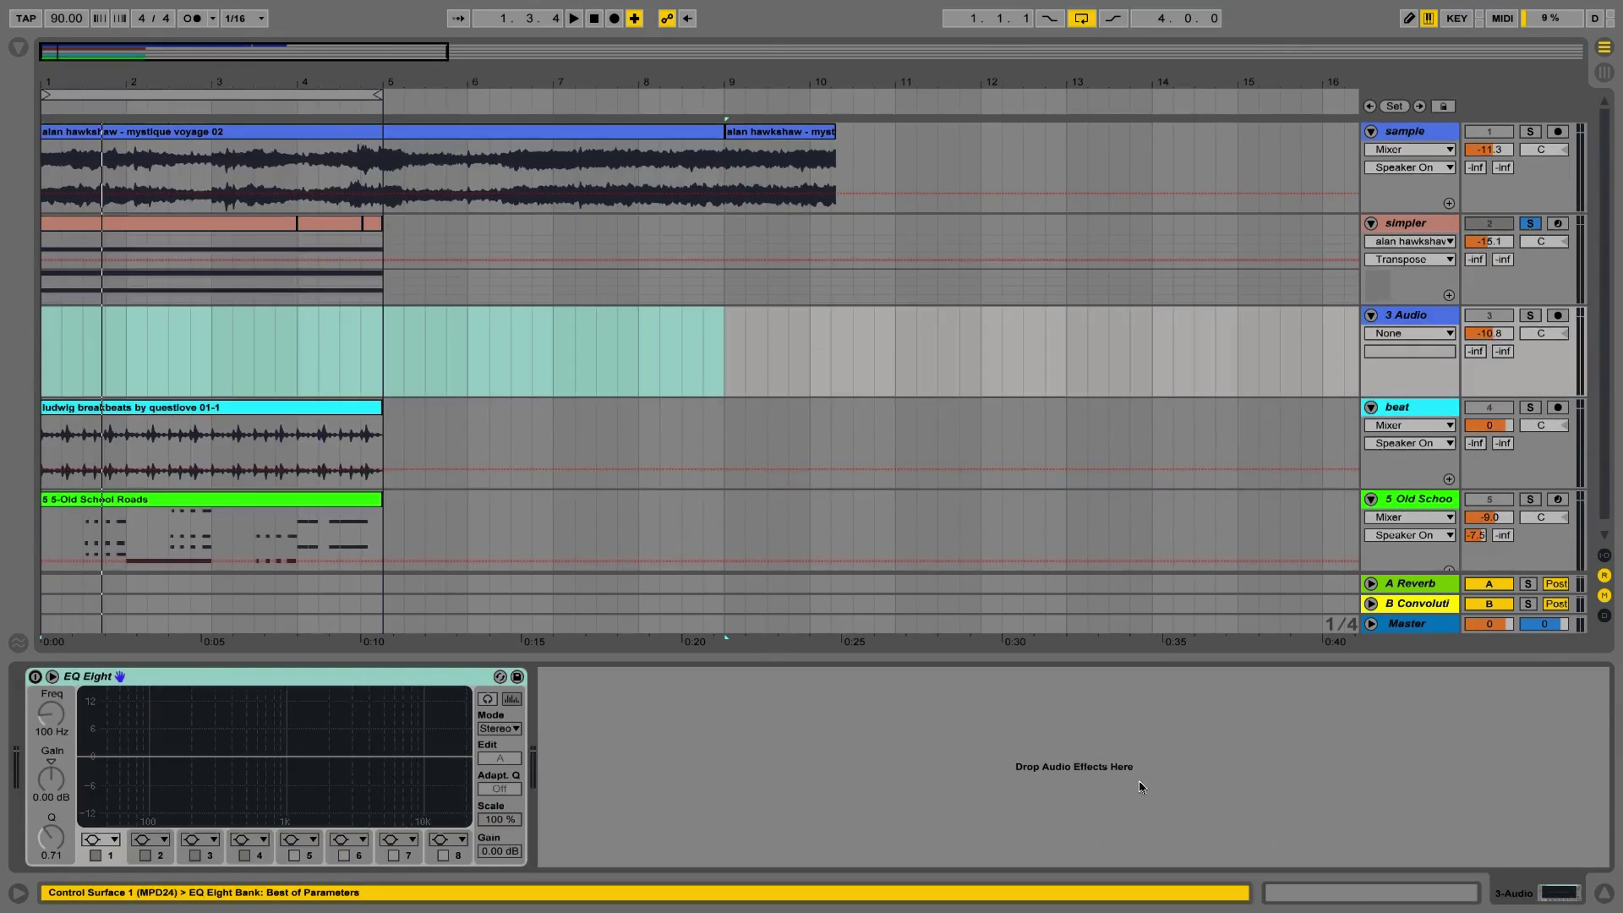
click(1604, 556)
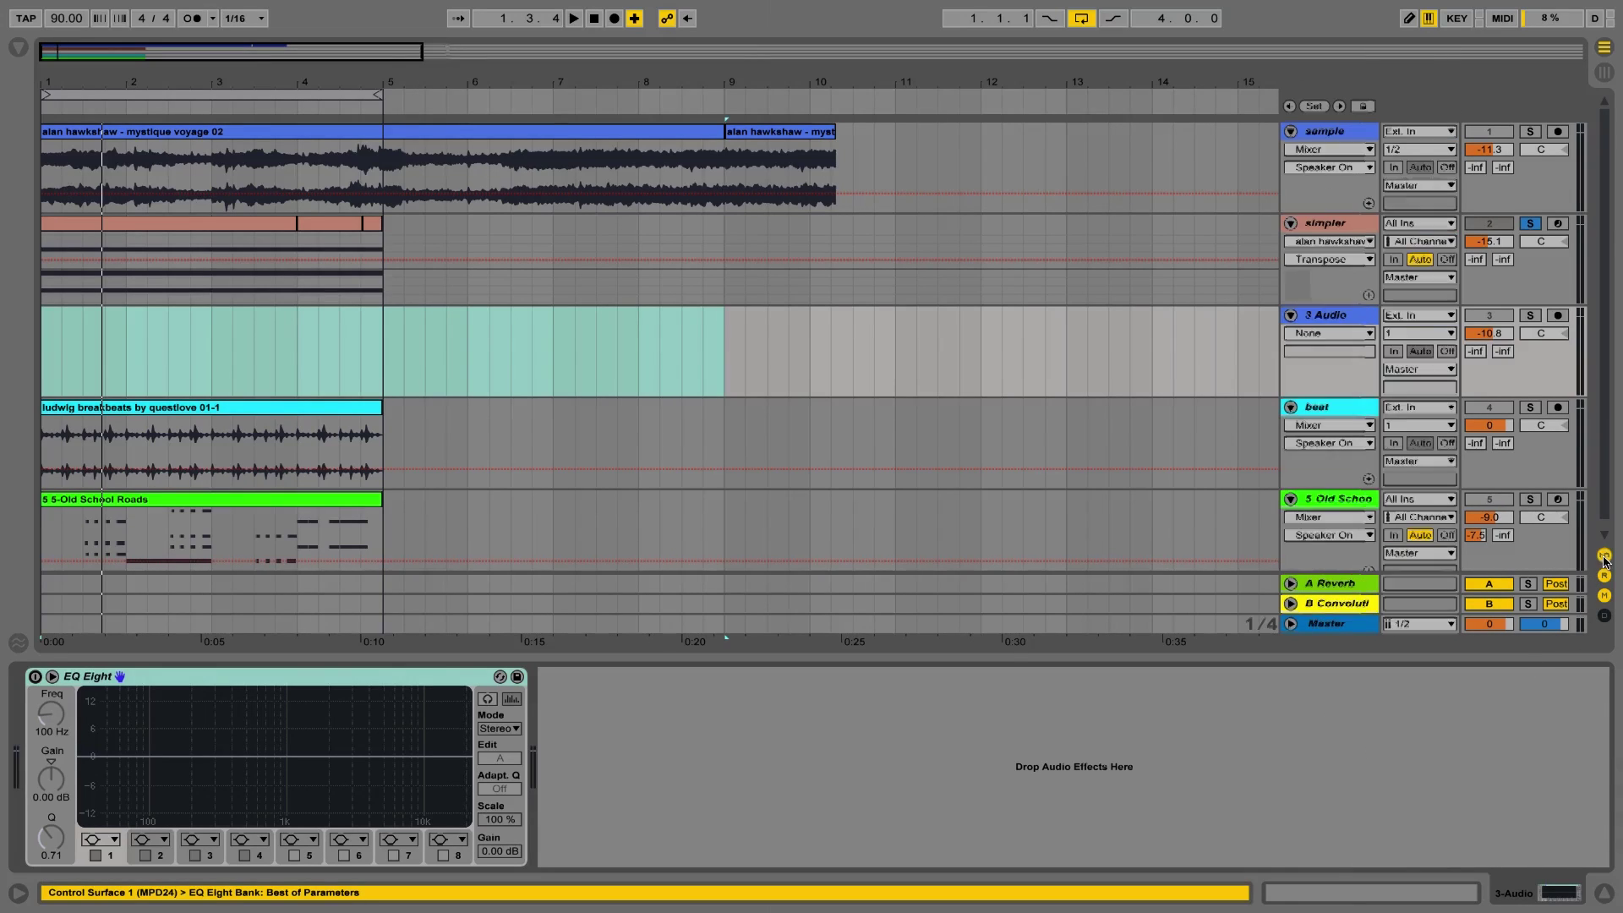
click(1427, 319)
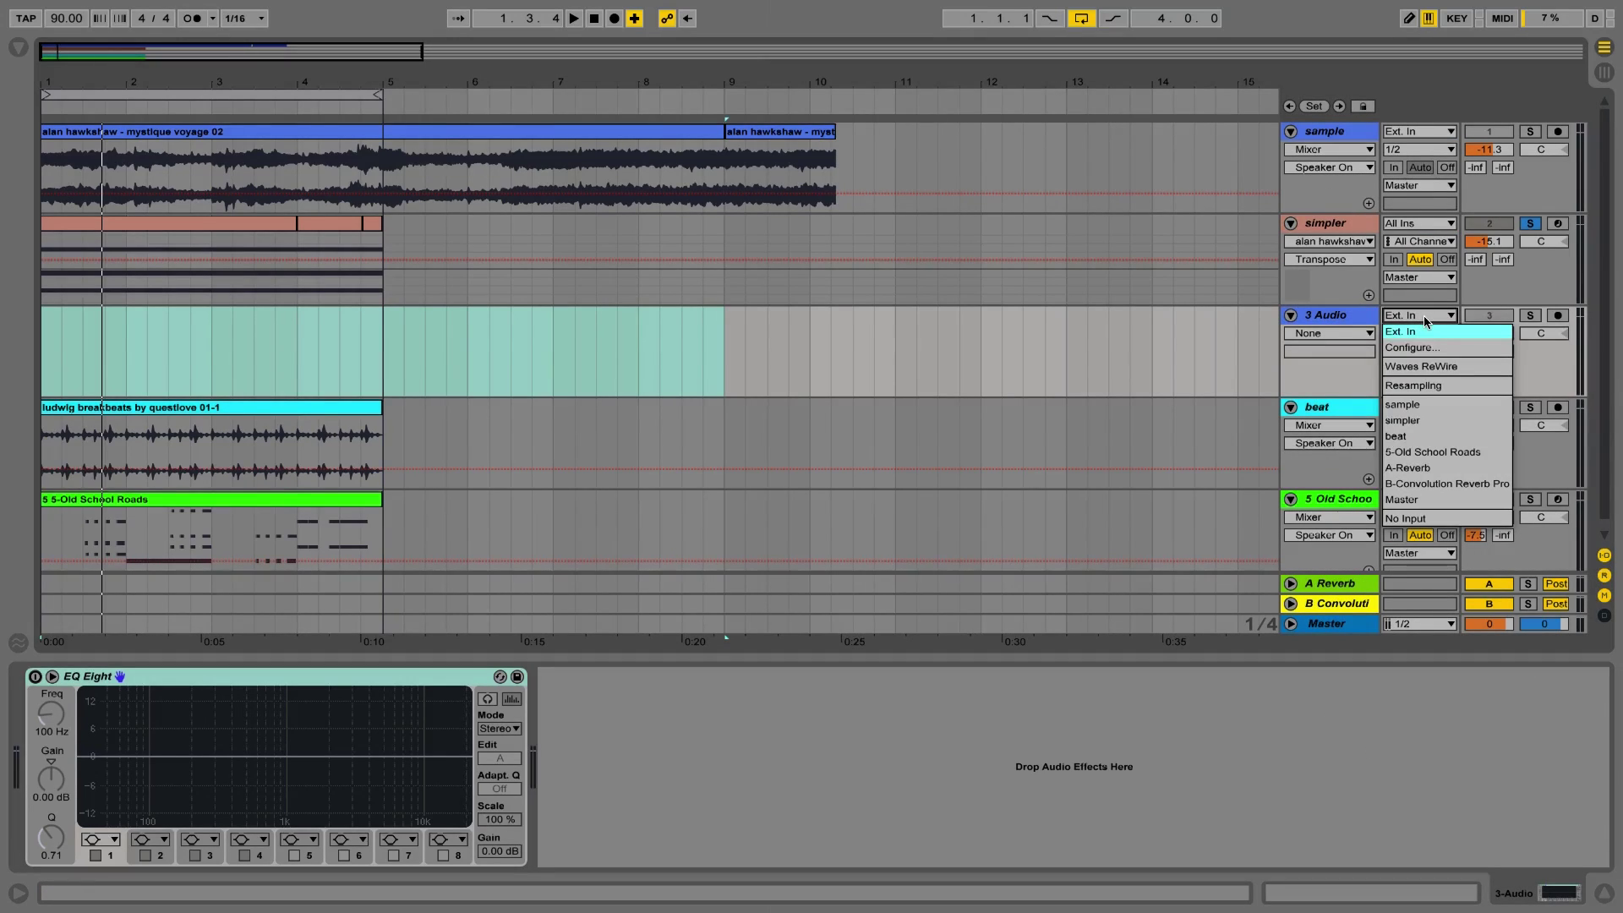
click(1423, 418)
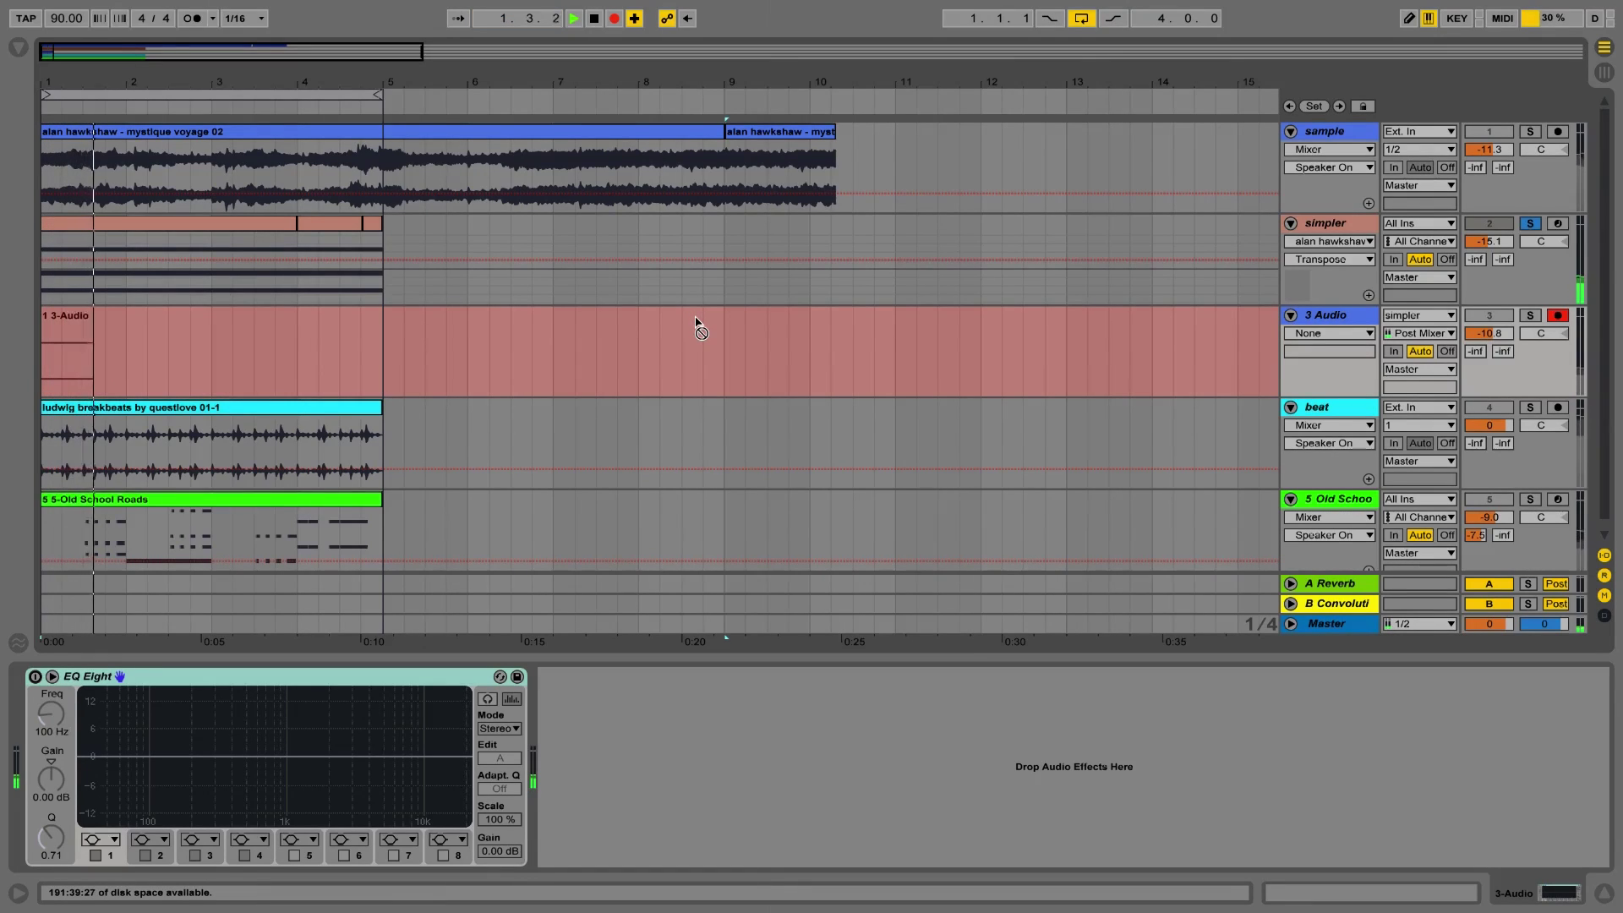
key(space)
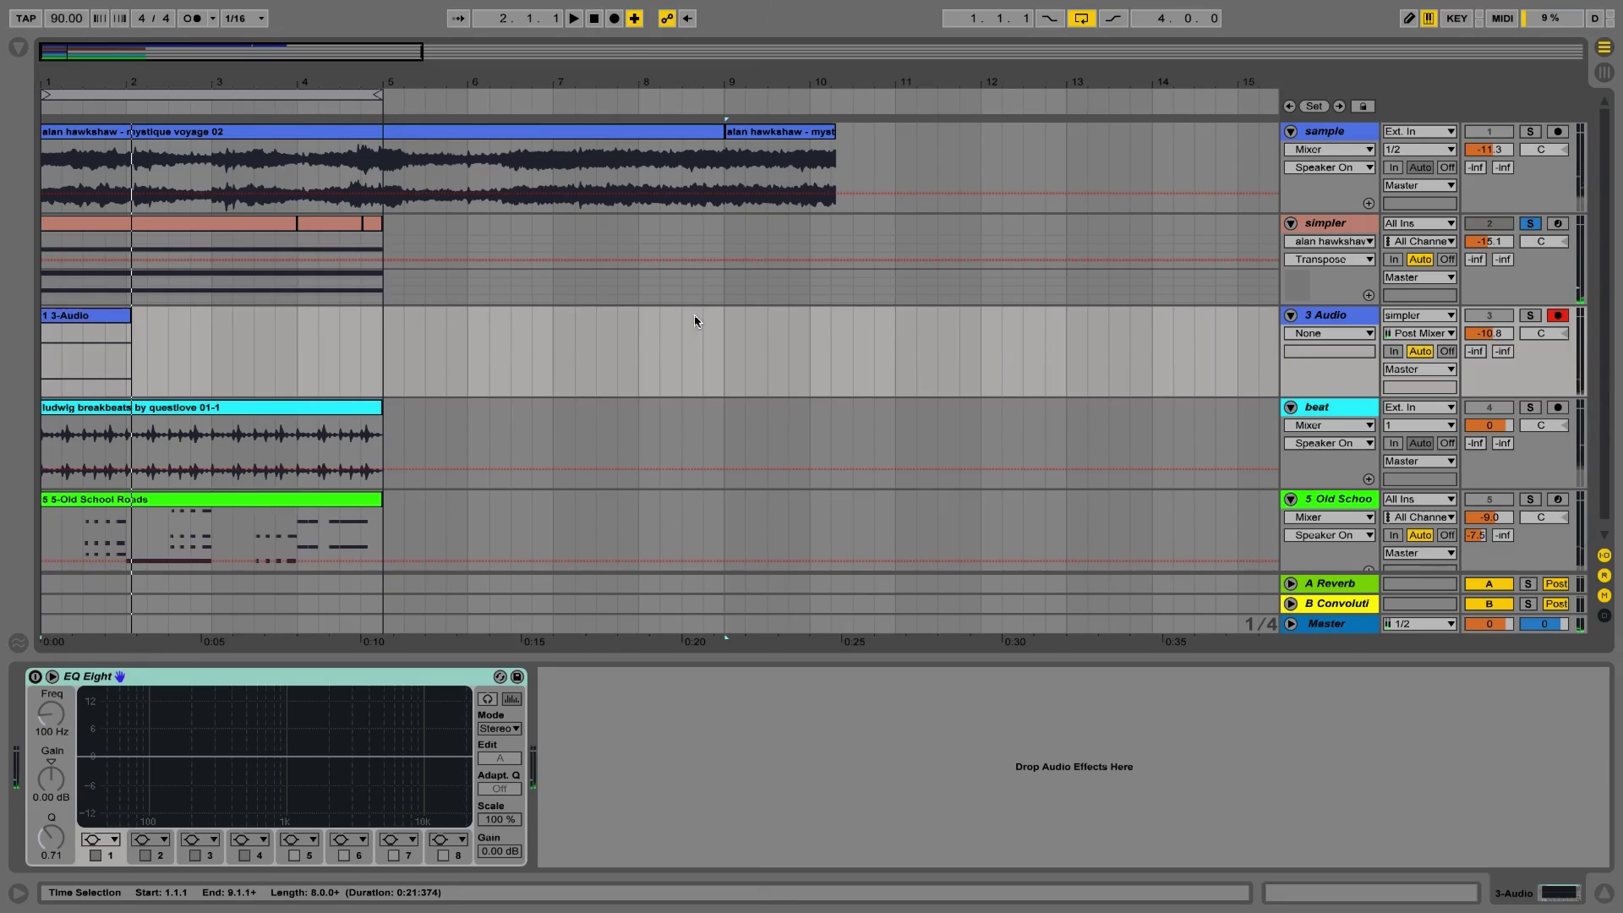
click(105, 315)
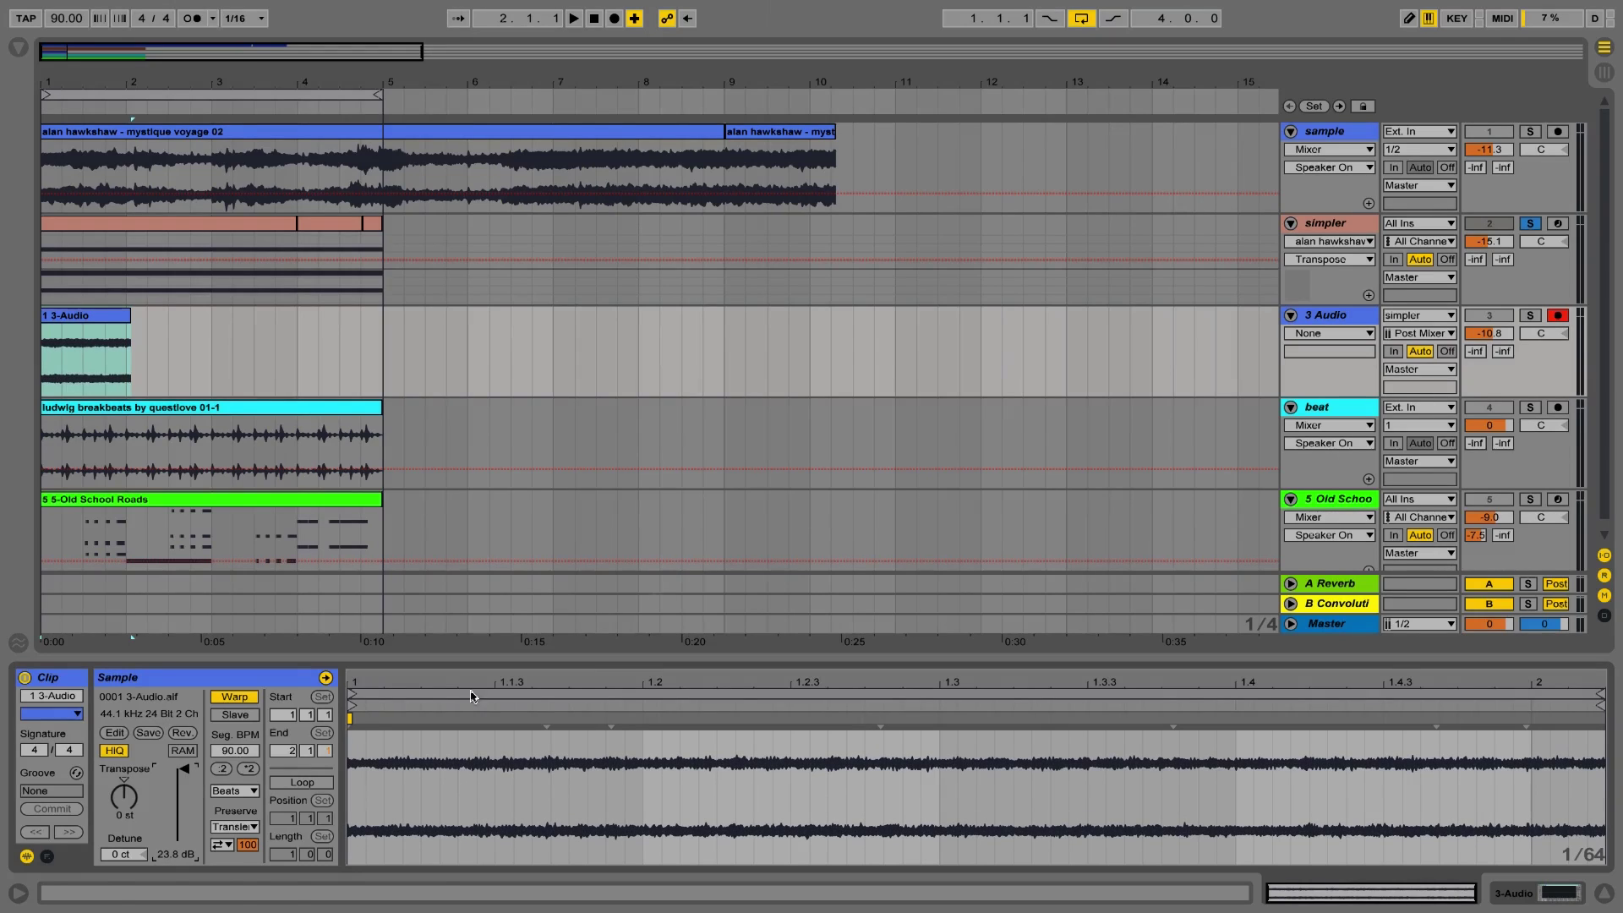
Step: Enable EQ Eight on 3 Audio with band 1 set to a low-cut filter
key(shift+Tab)
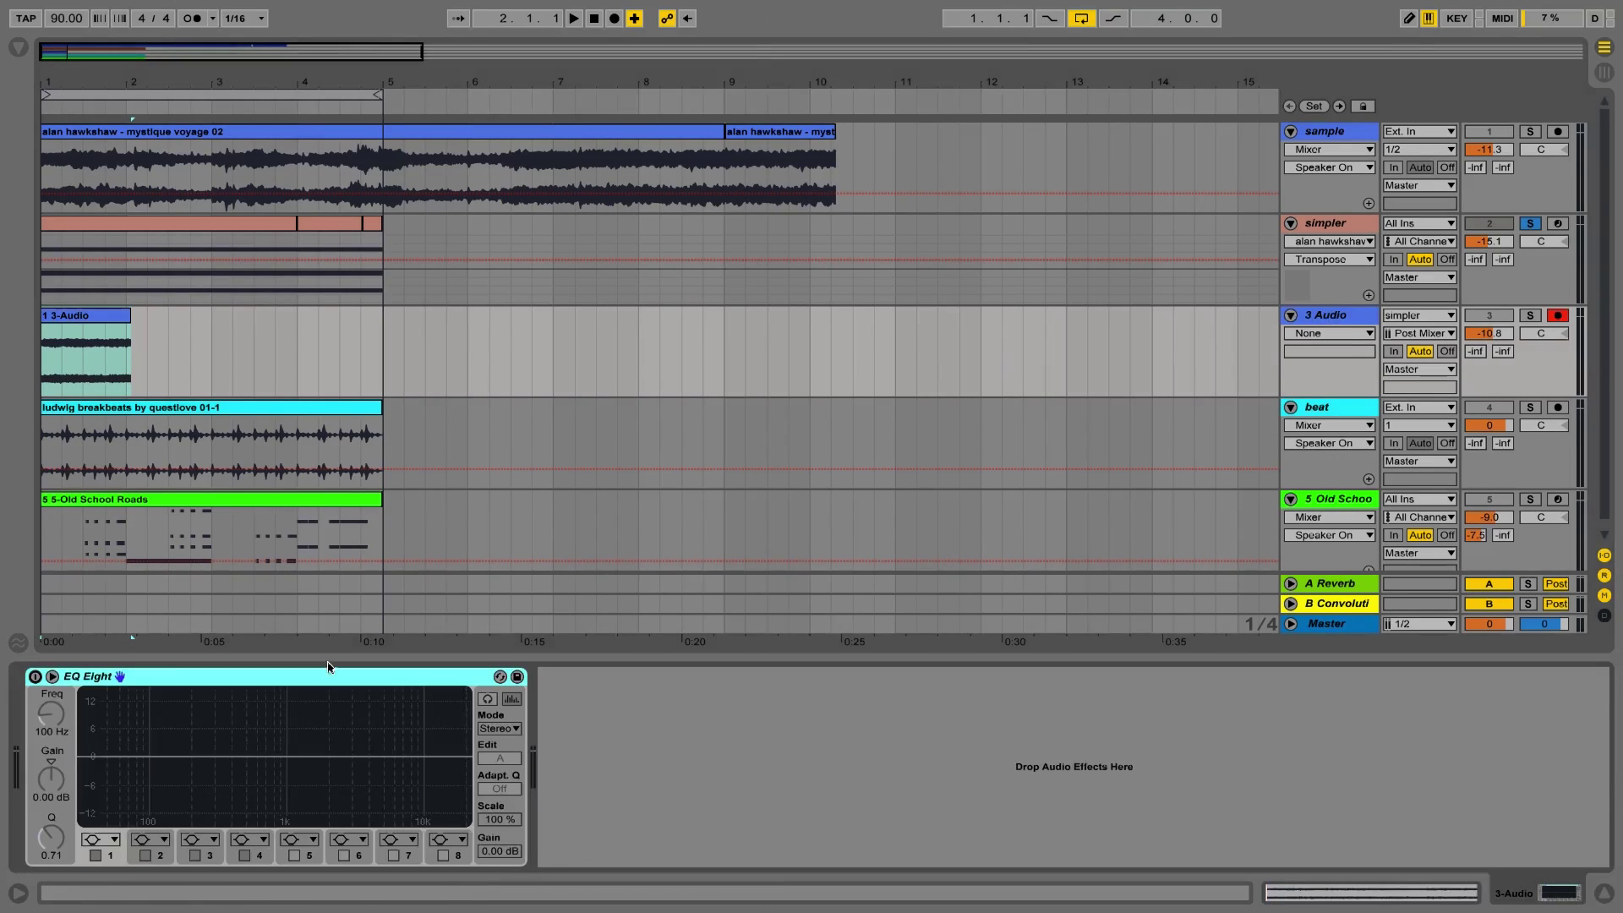
click(35, 676)
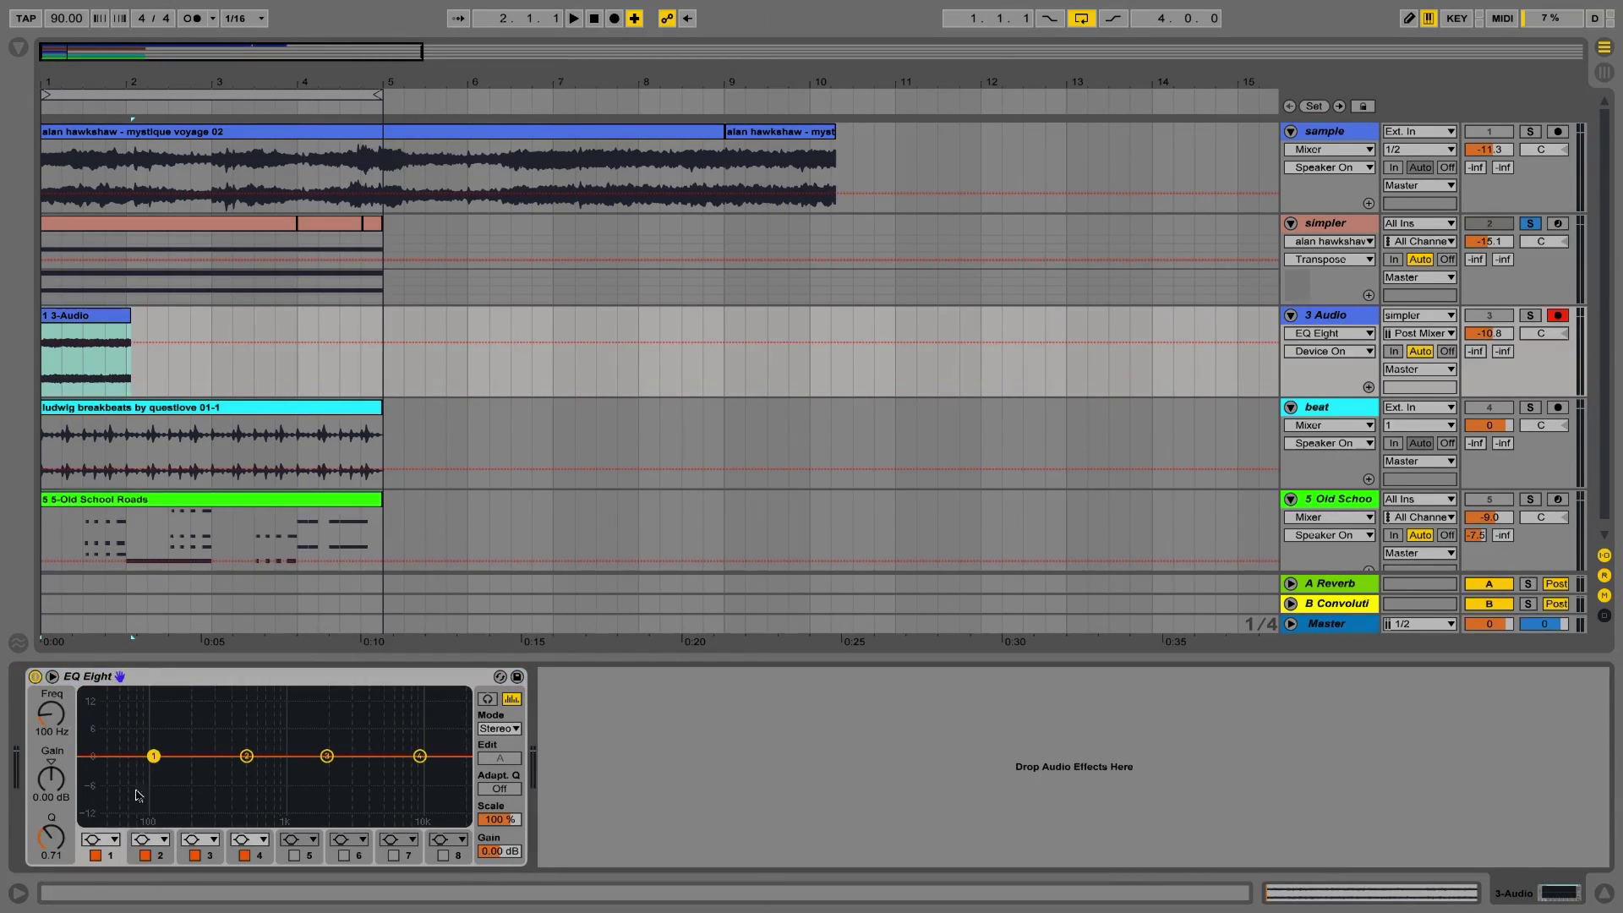
click(104, 840)
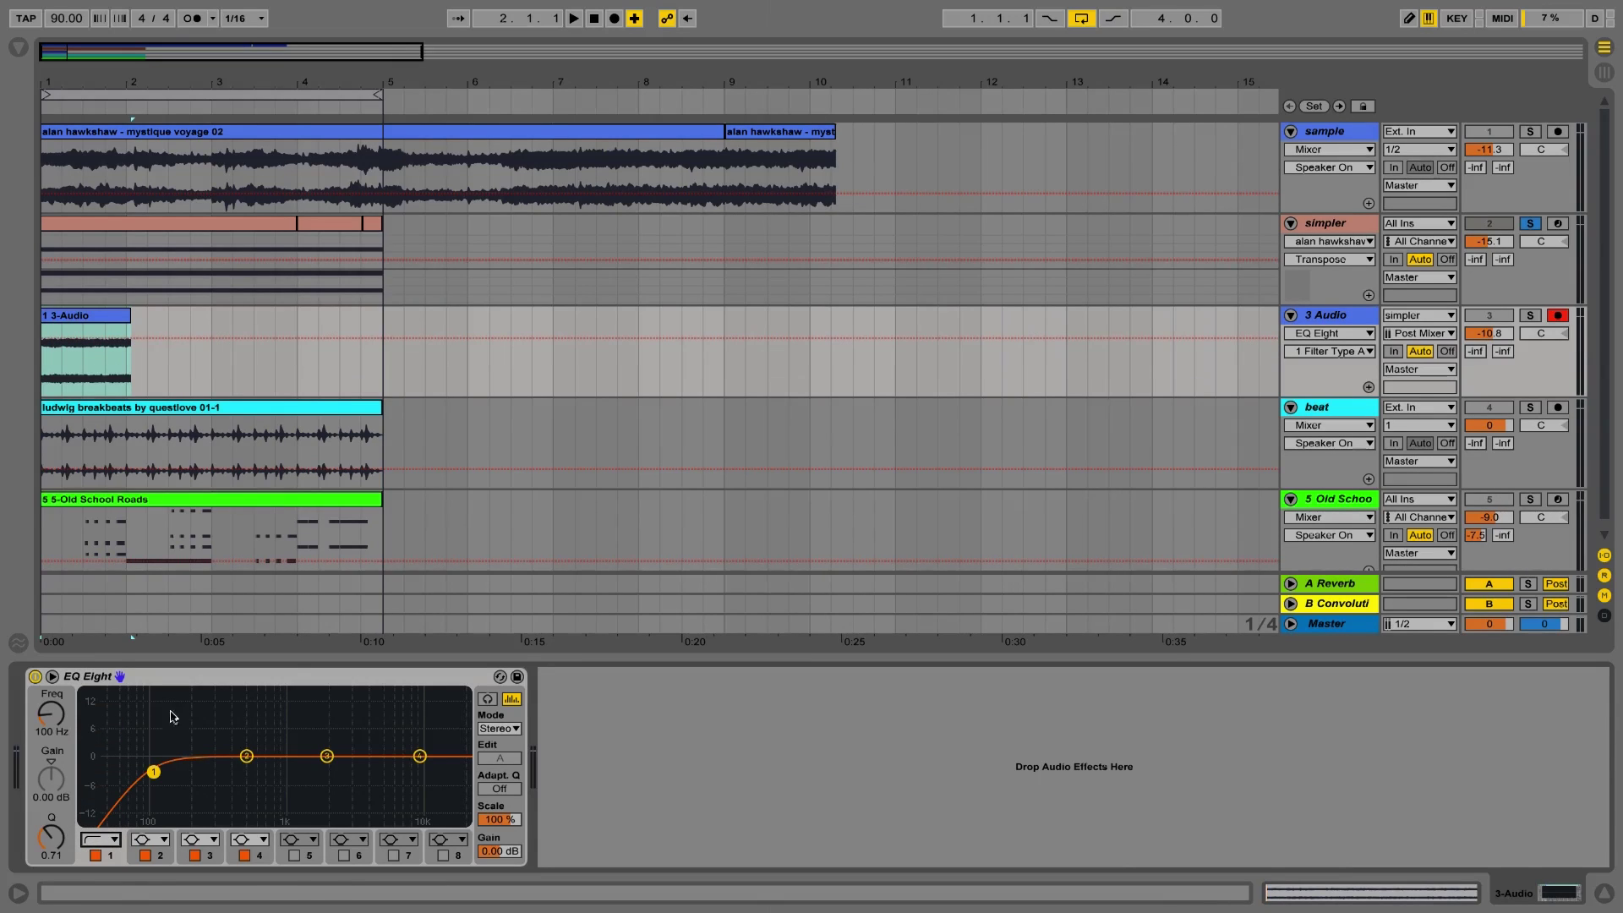
Step: Freeze and flatten 3 Audio into the '3-Audio (Freeze)' clip and select it
right_click(1296, 317)
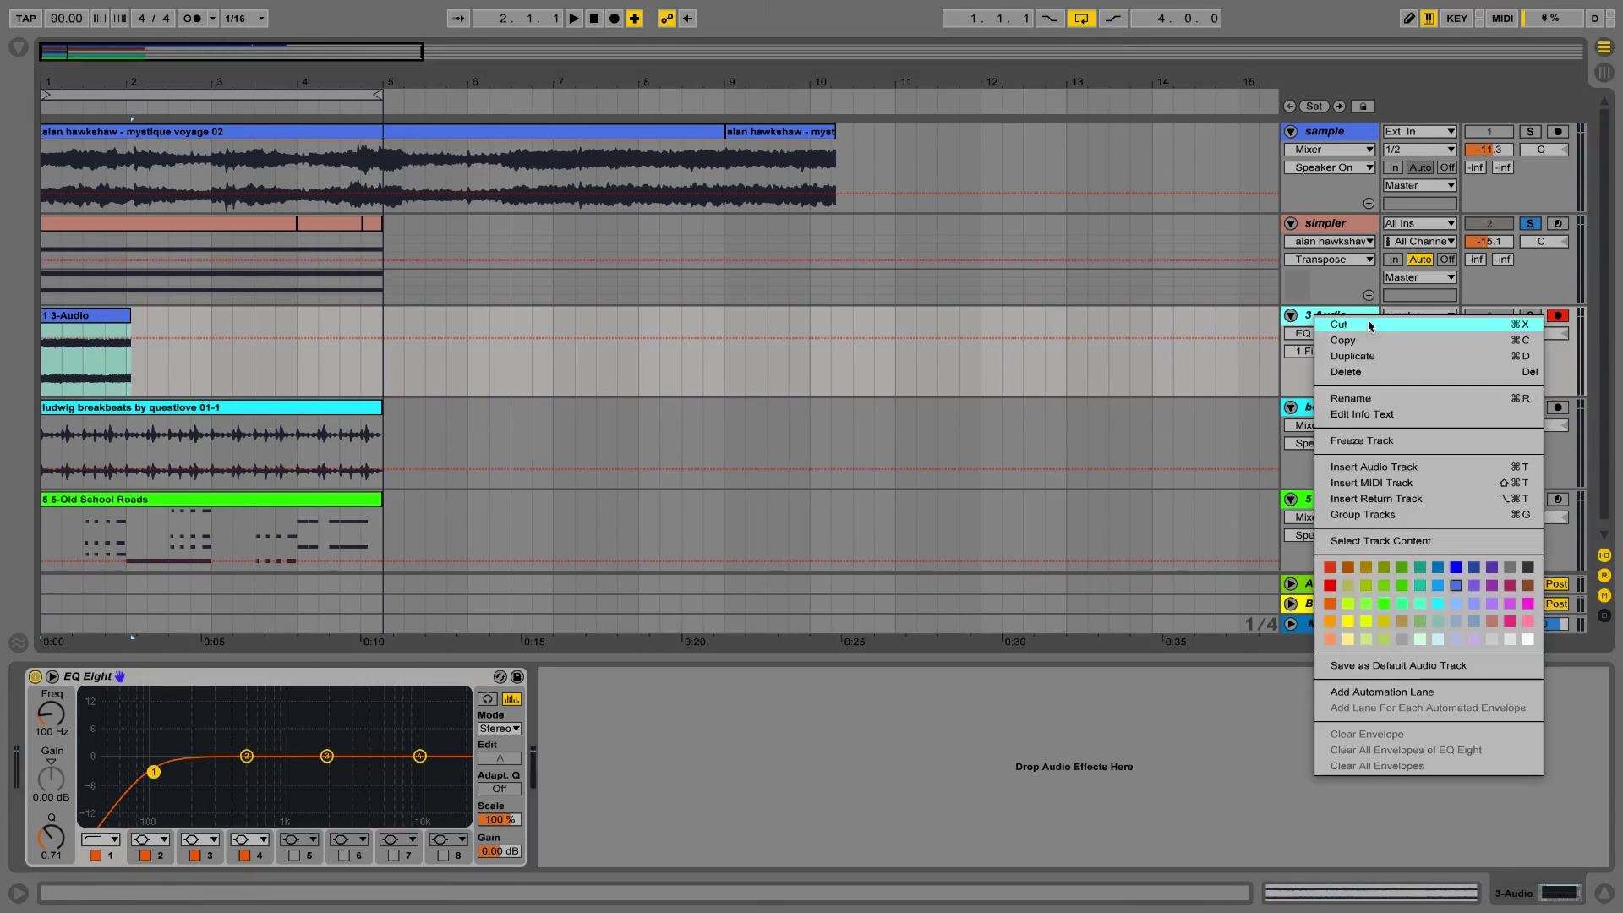
click(1370, 441)
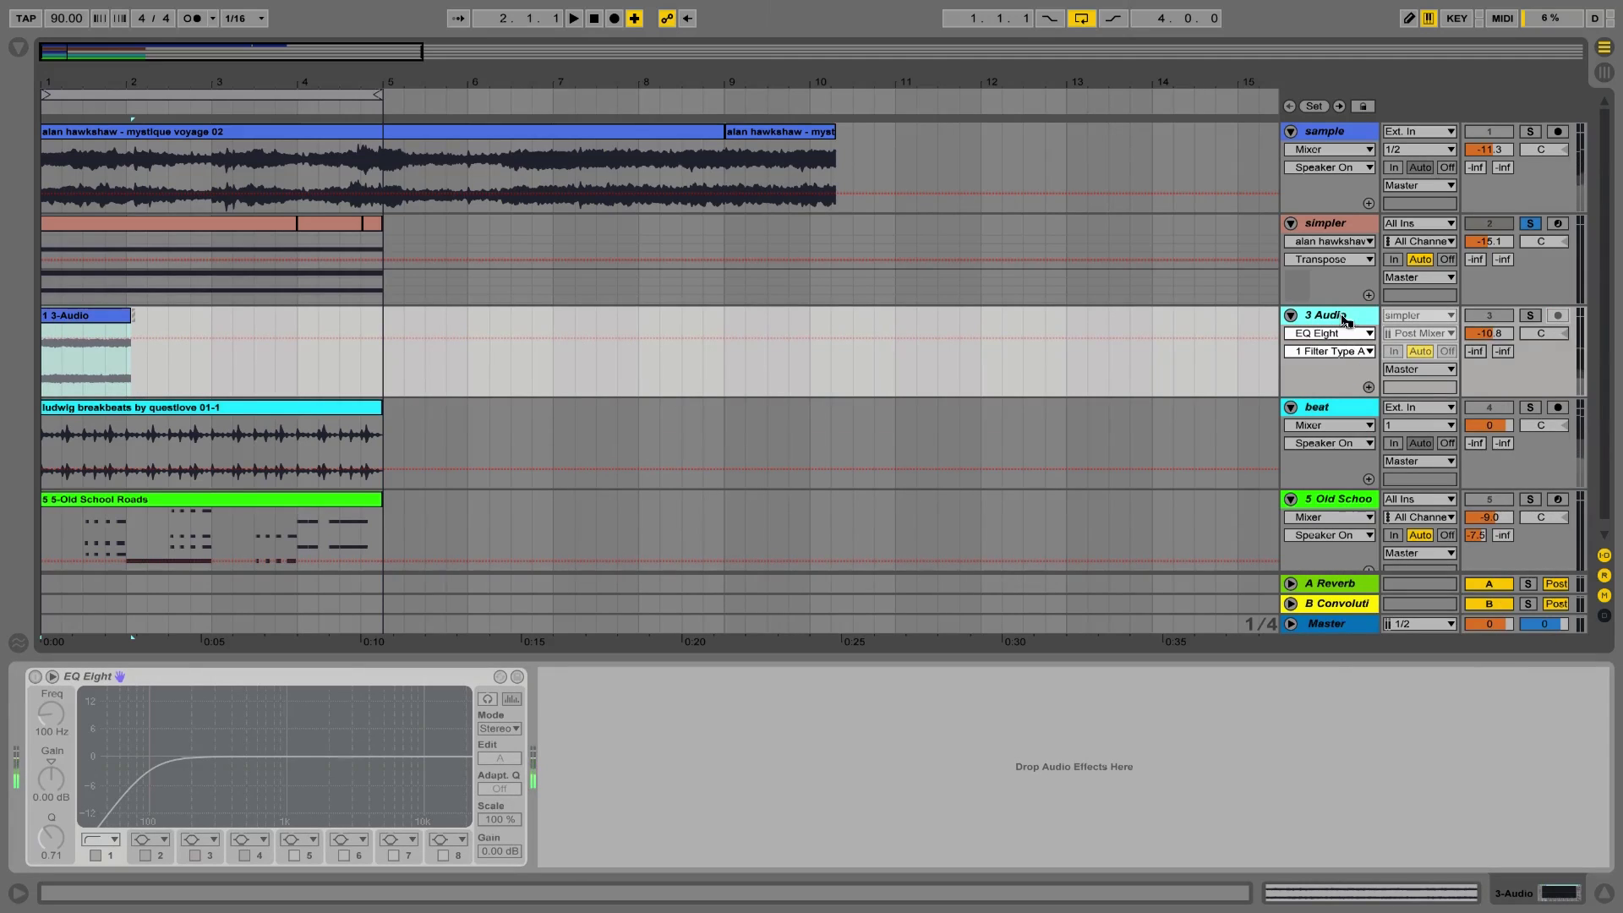
right_click(1343, 319)
click(1383, 459)
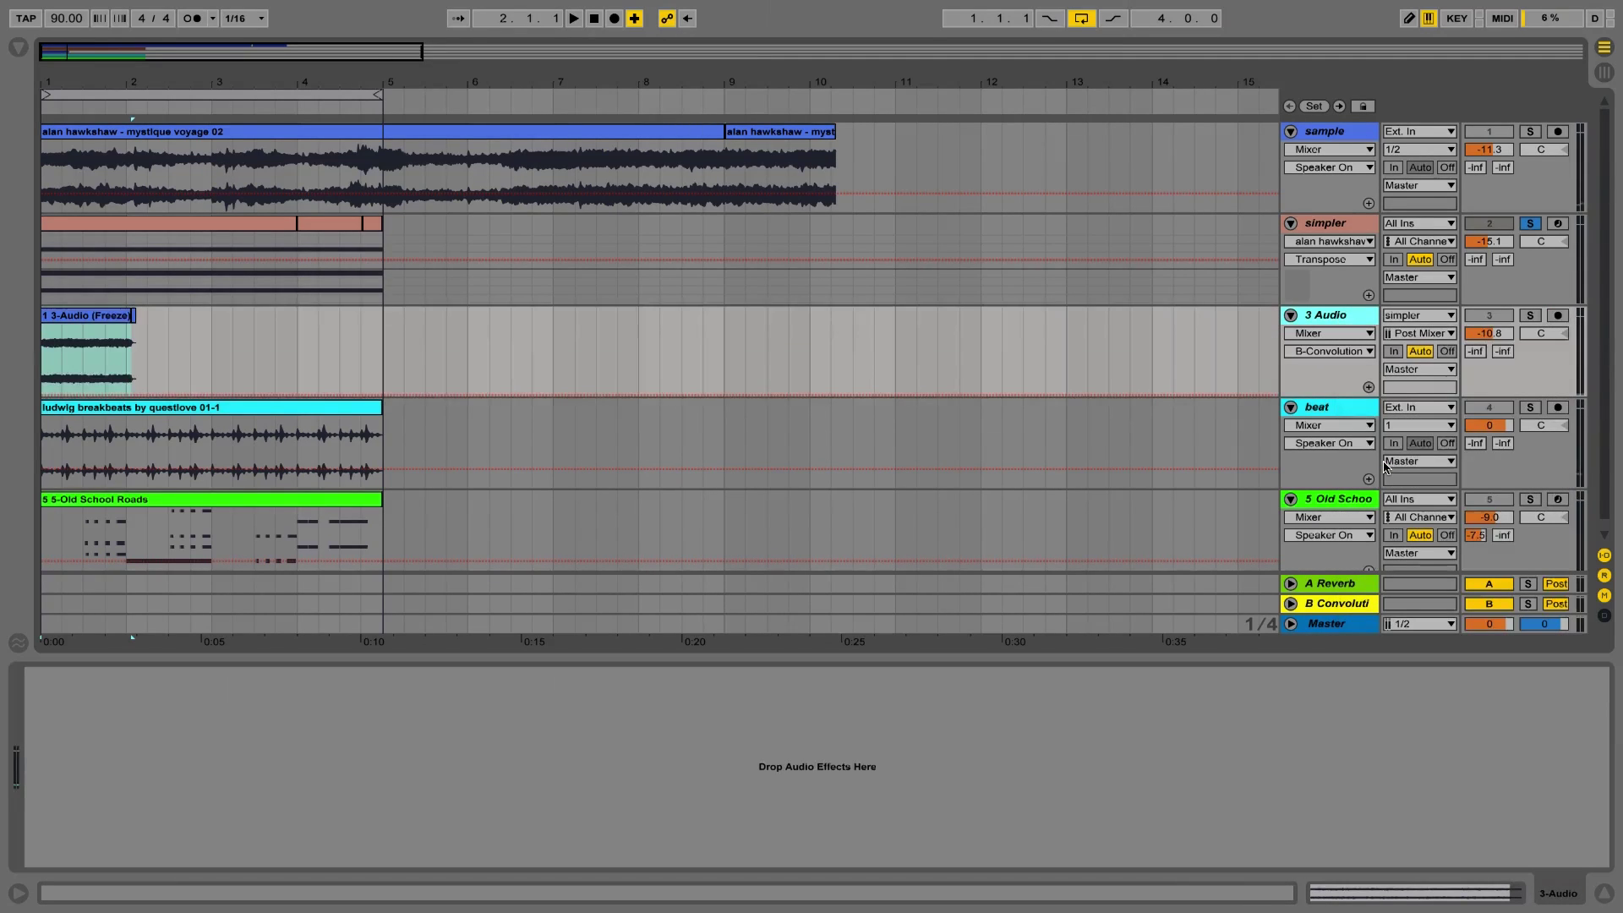
click(89, 319)
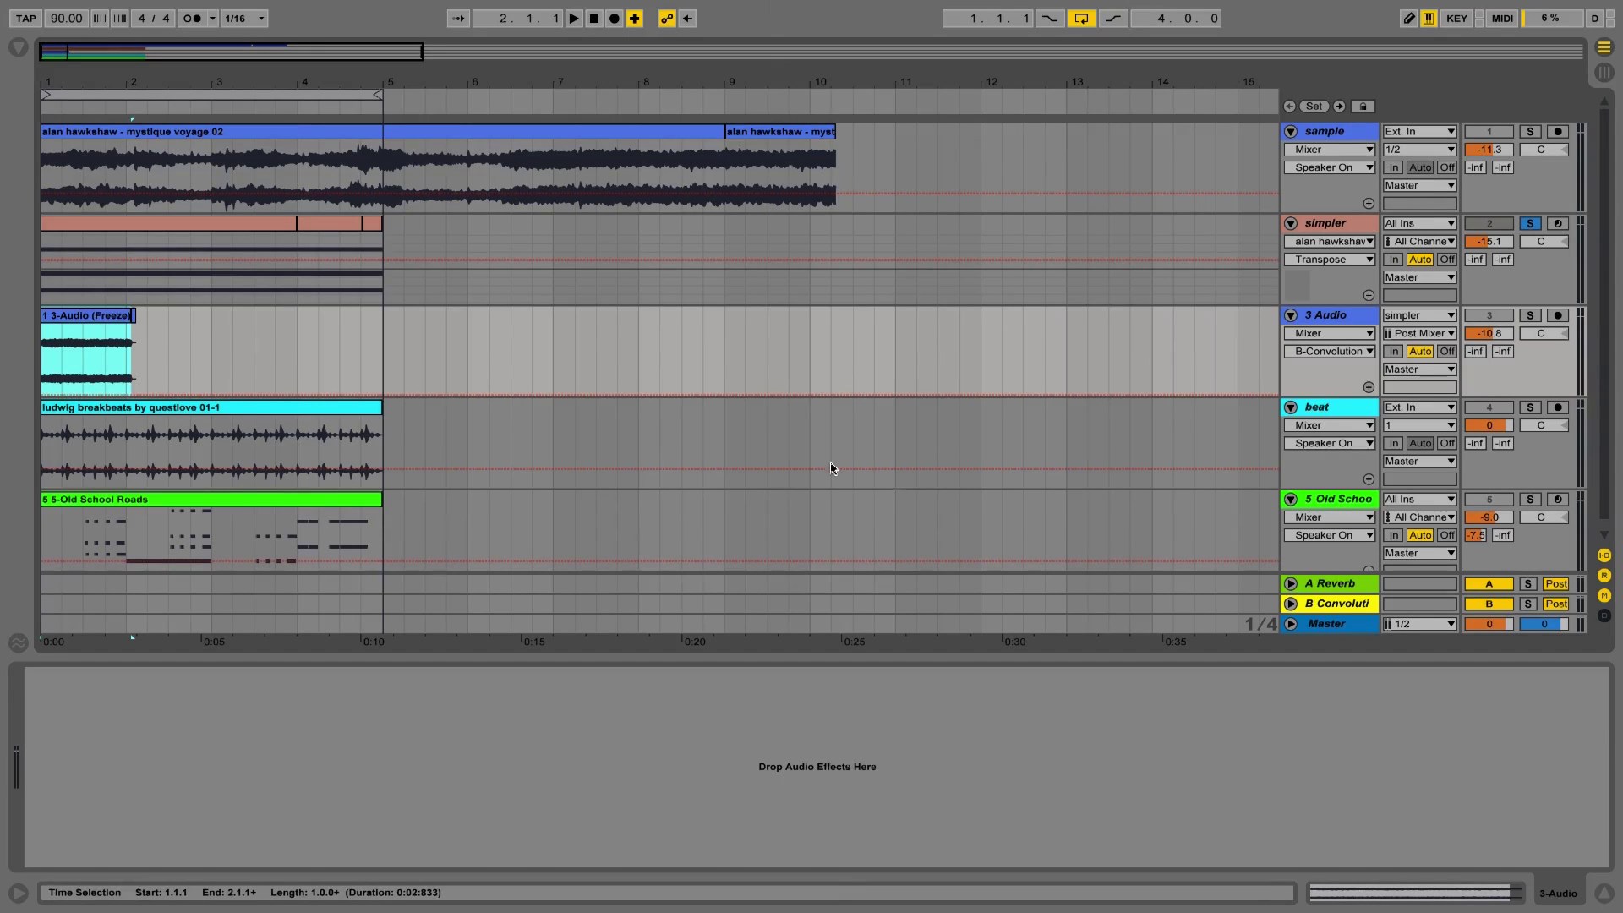
Step: Load the frozen clip as return B's impulse response; restore Simpler's LFO and -4 transpose
click(1345, 609)
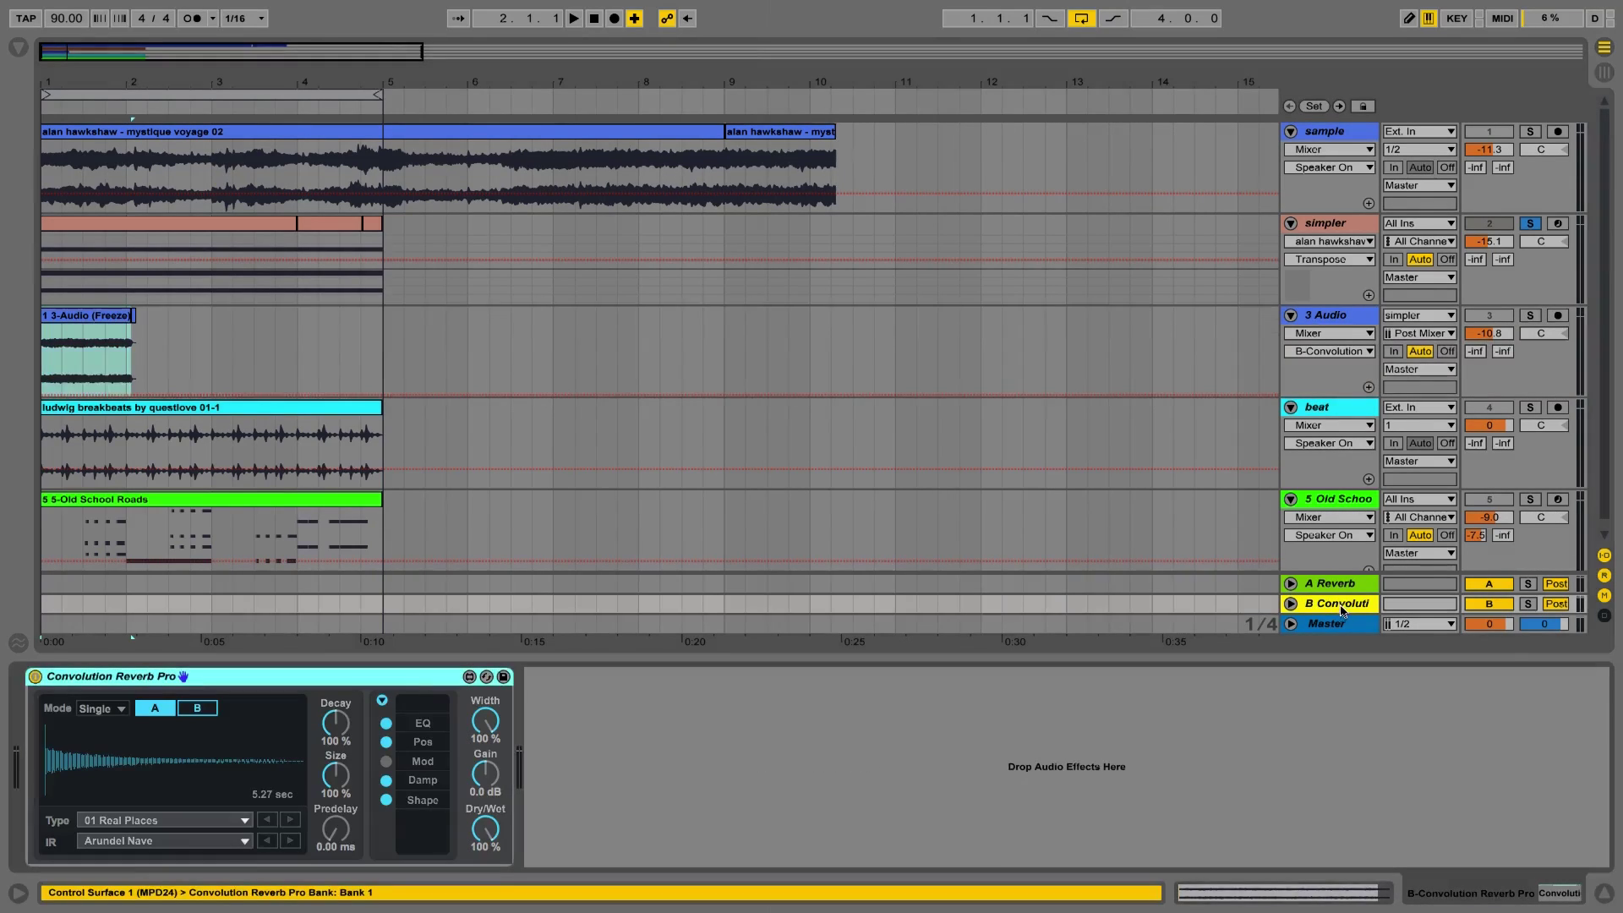
drag(93, 318, 148, 743)
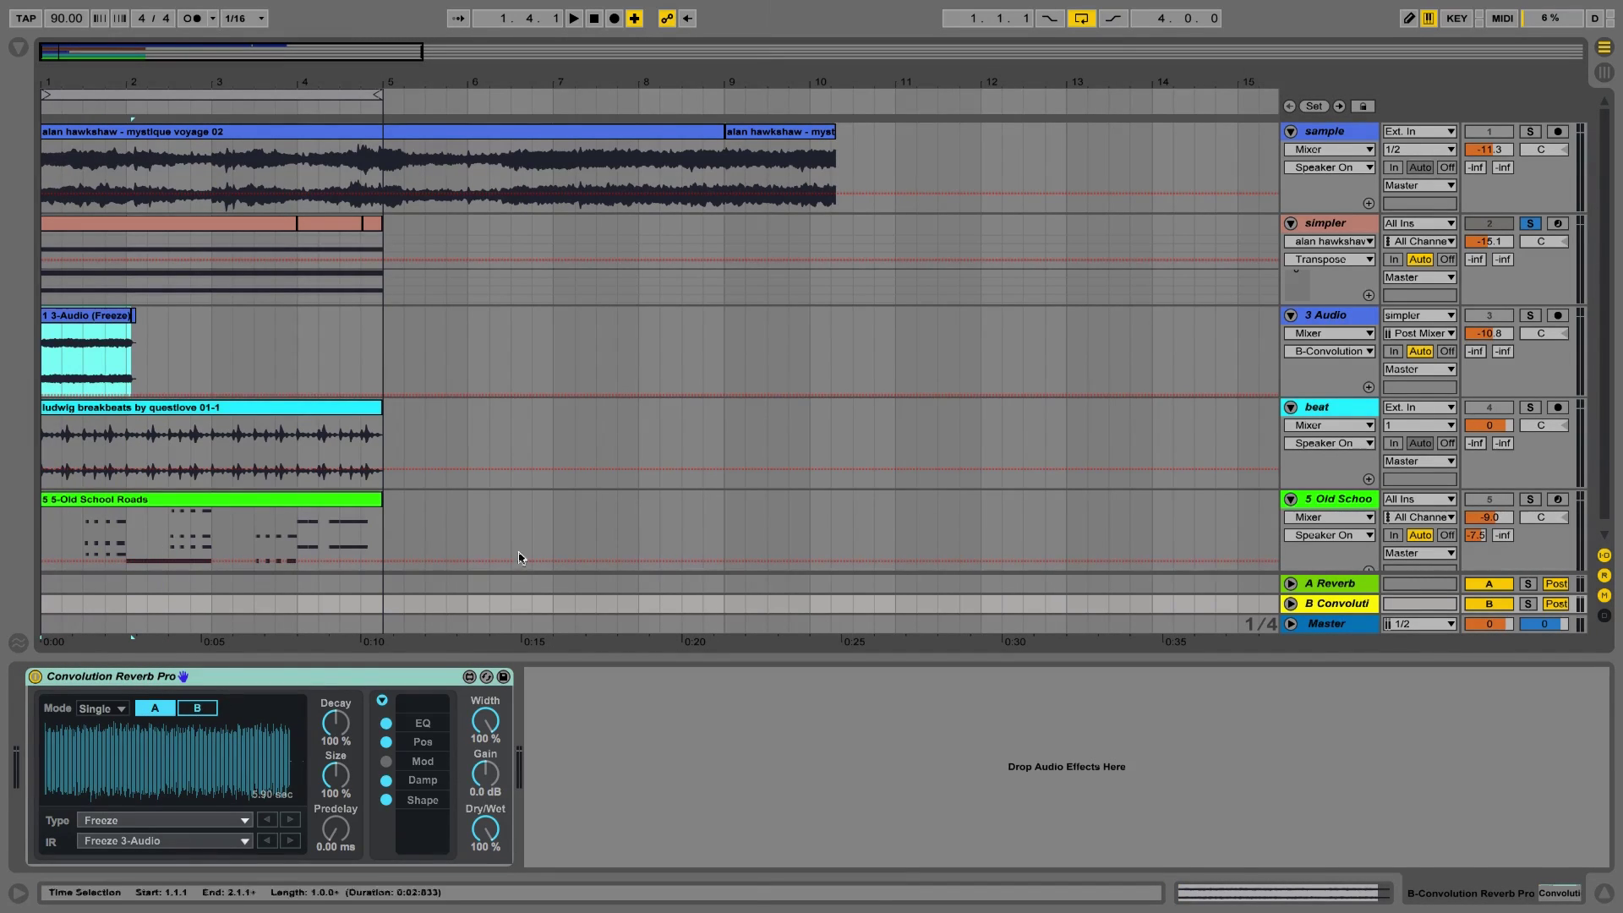
click(1334, 226)
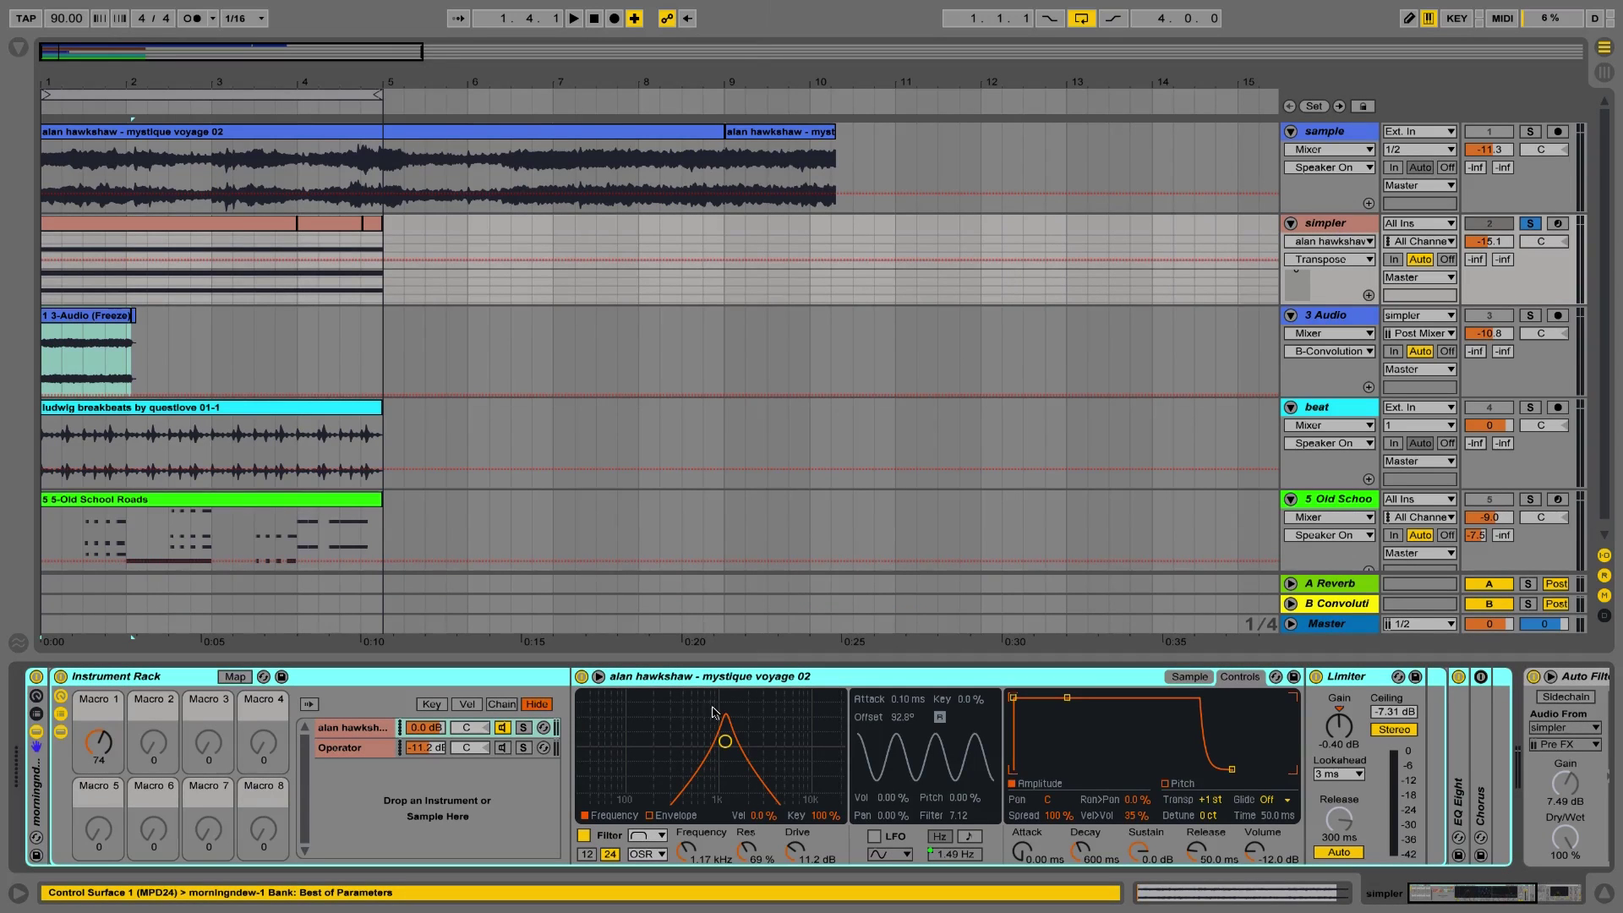
click(874, 836)
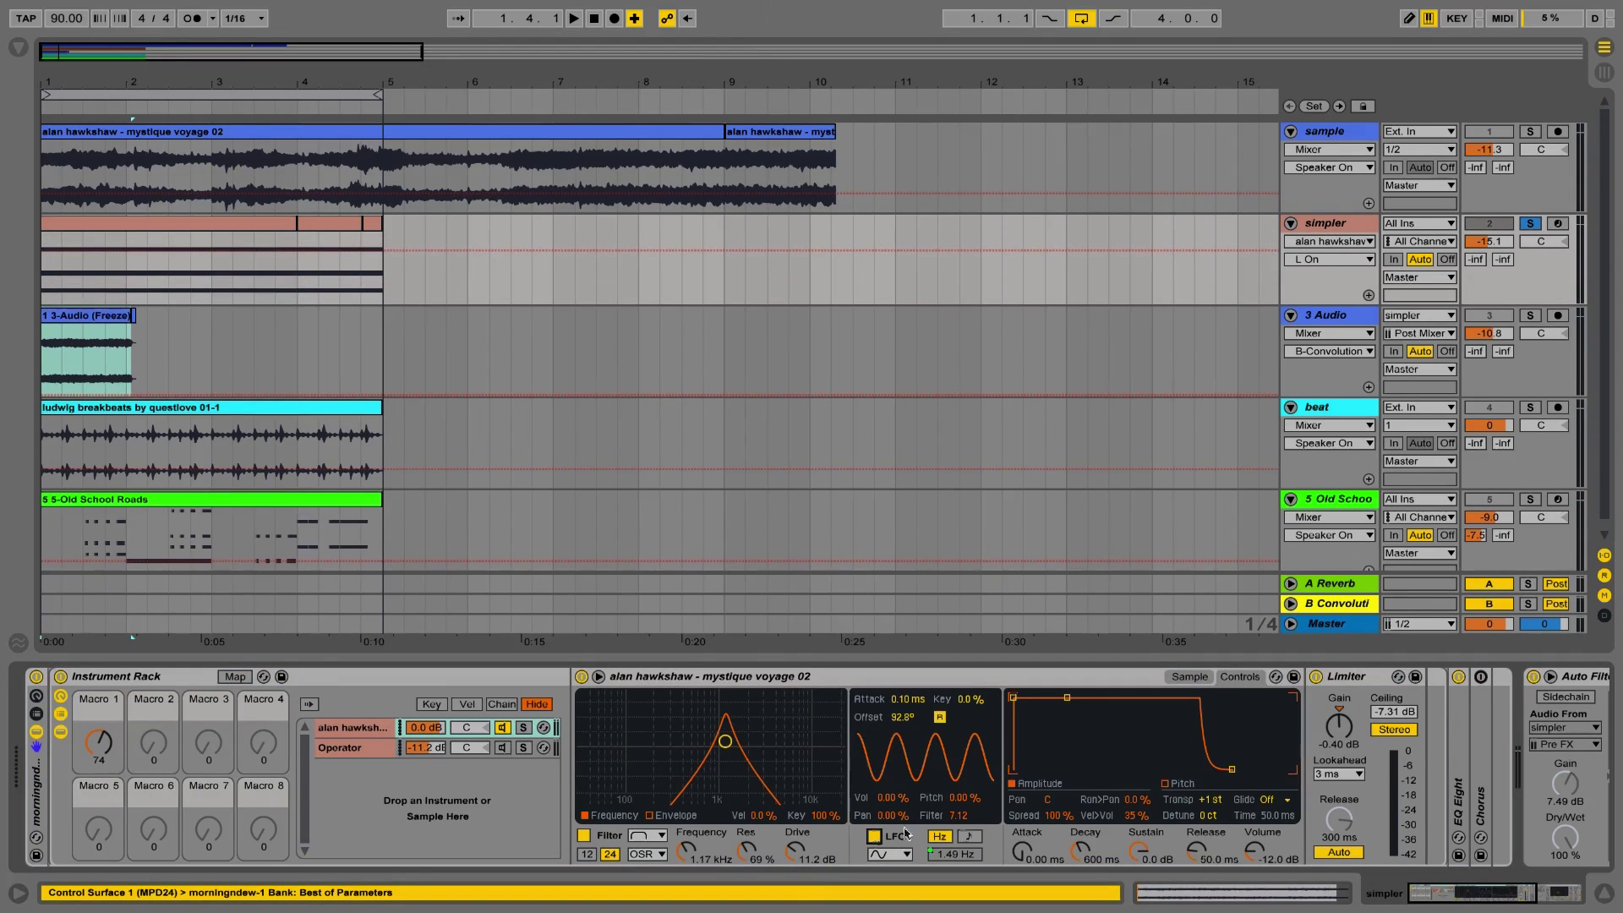
click(1211, 798)
key(Down)
key(Down)
key(Down)
key(Down)
key(Down)
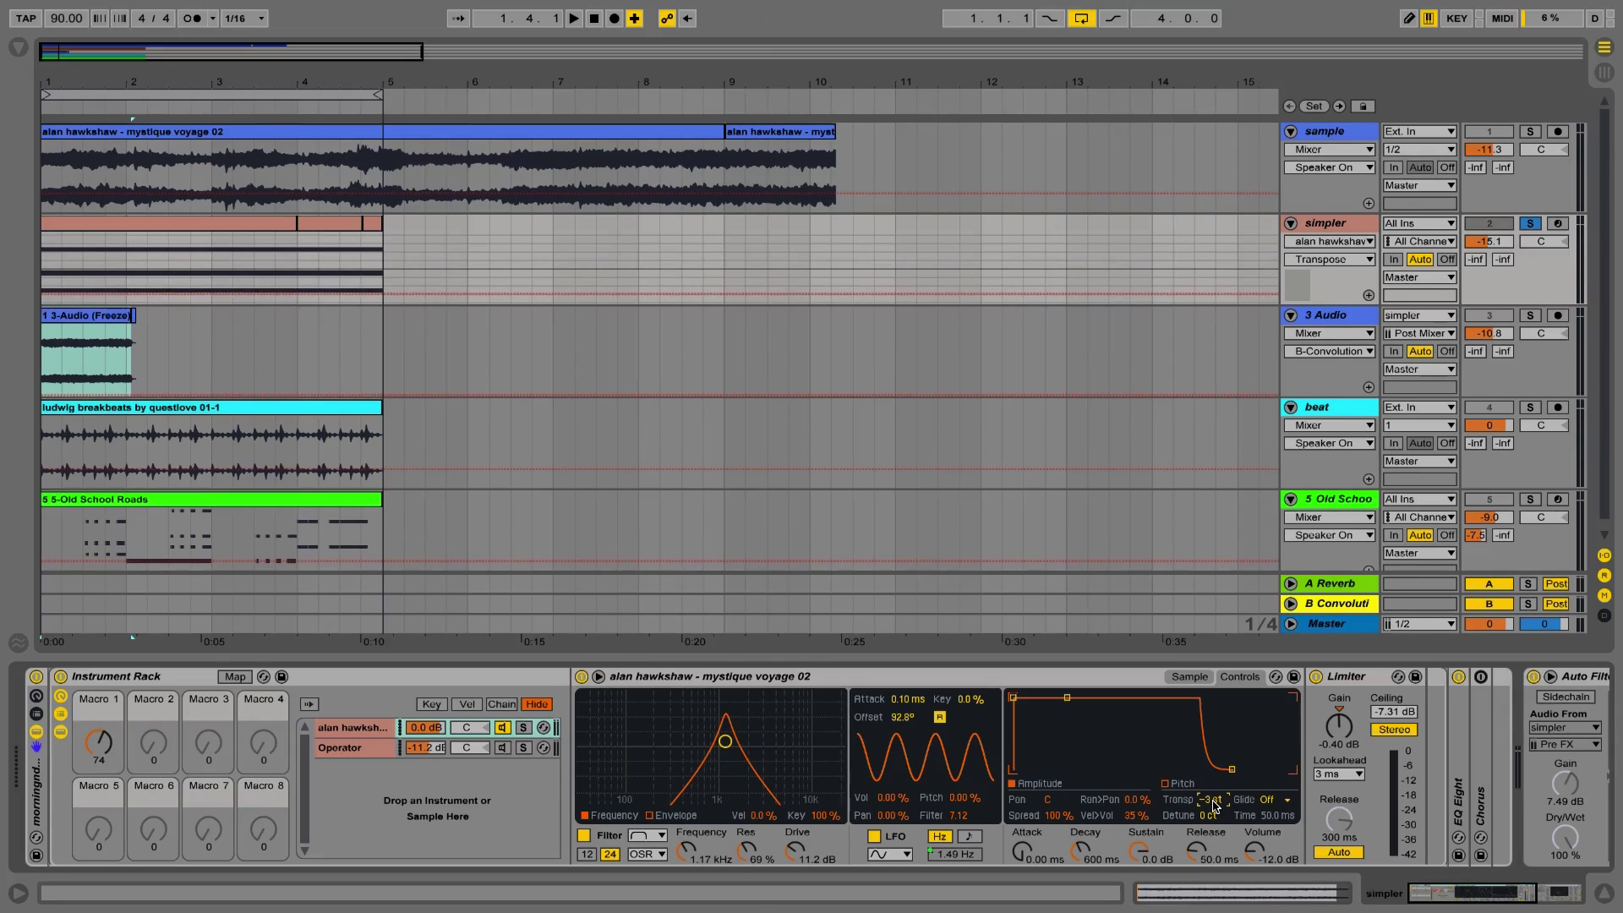
click(502, 749)
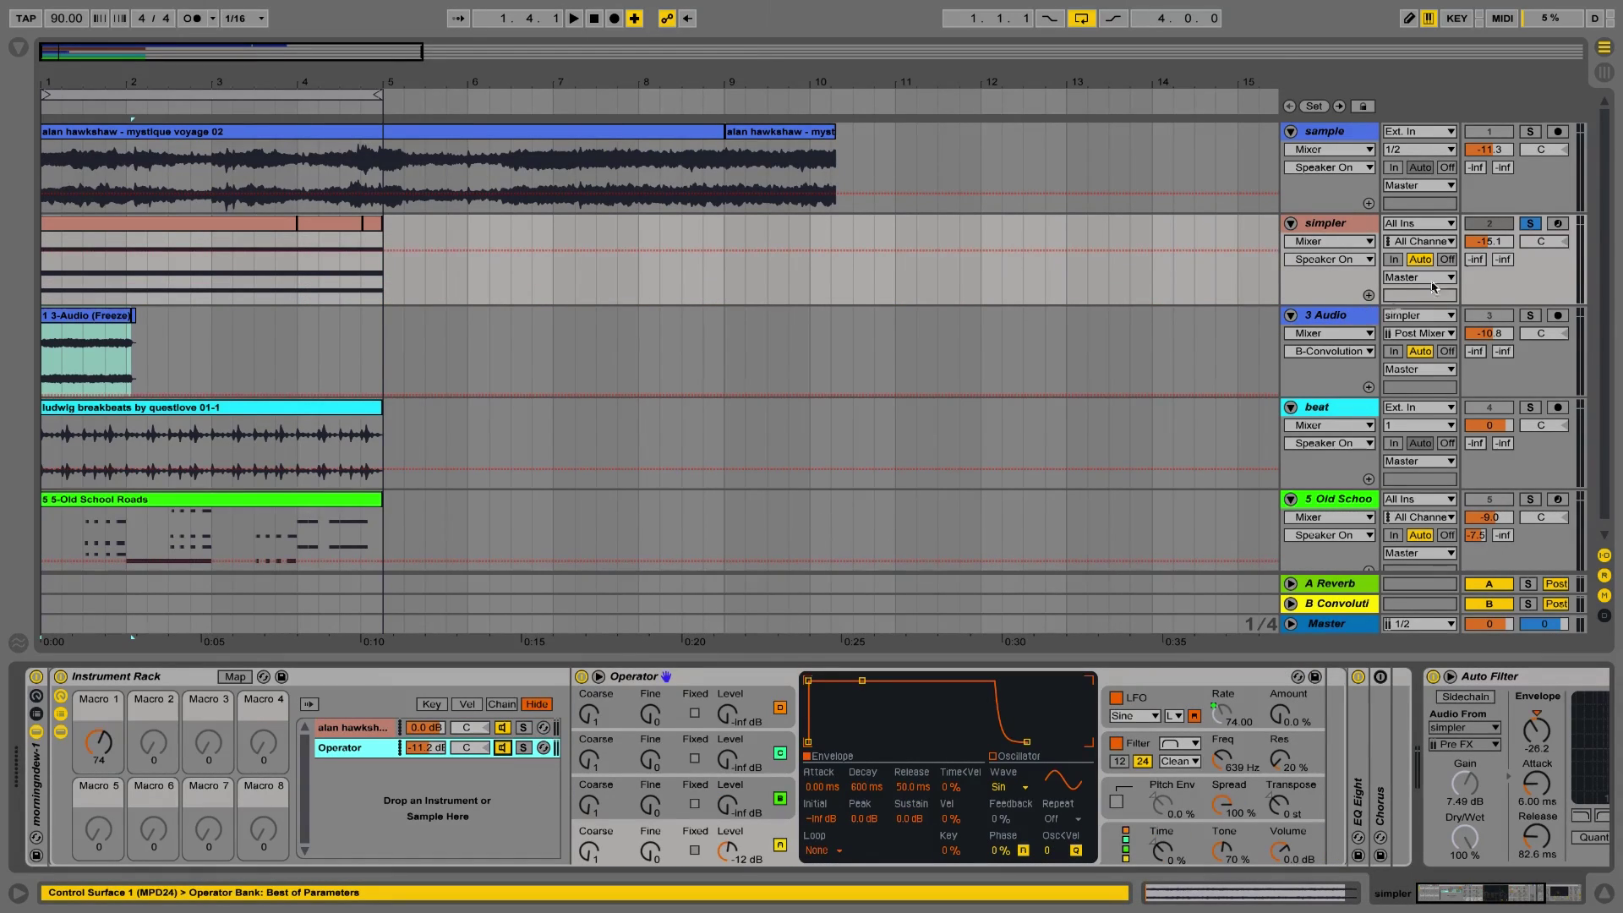
Step: Unsolo simpler, switch the beat track back on and show its EQ Eight
click(1530, 227)
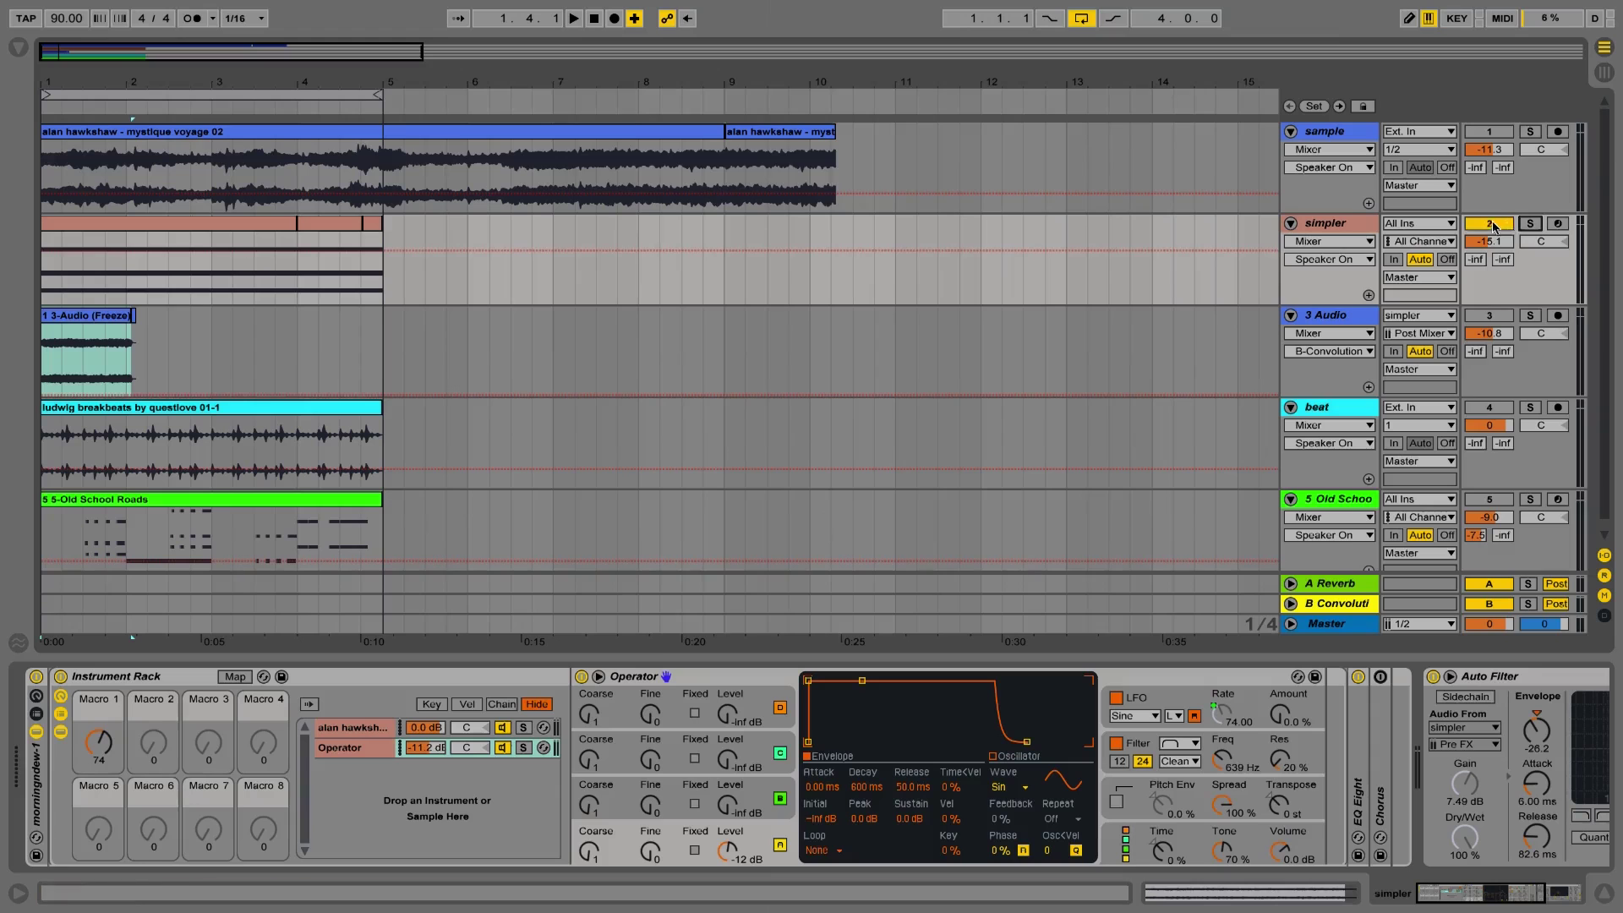
click(1485, 411)
click(1344, 415)
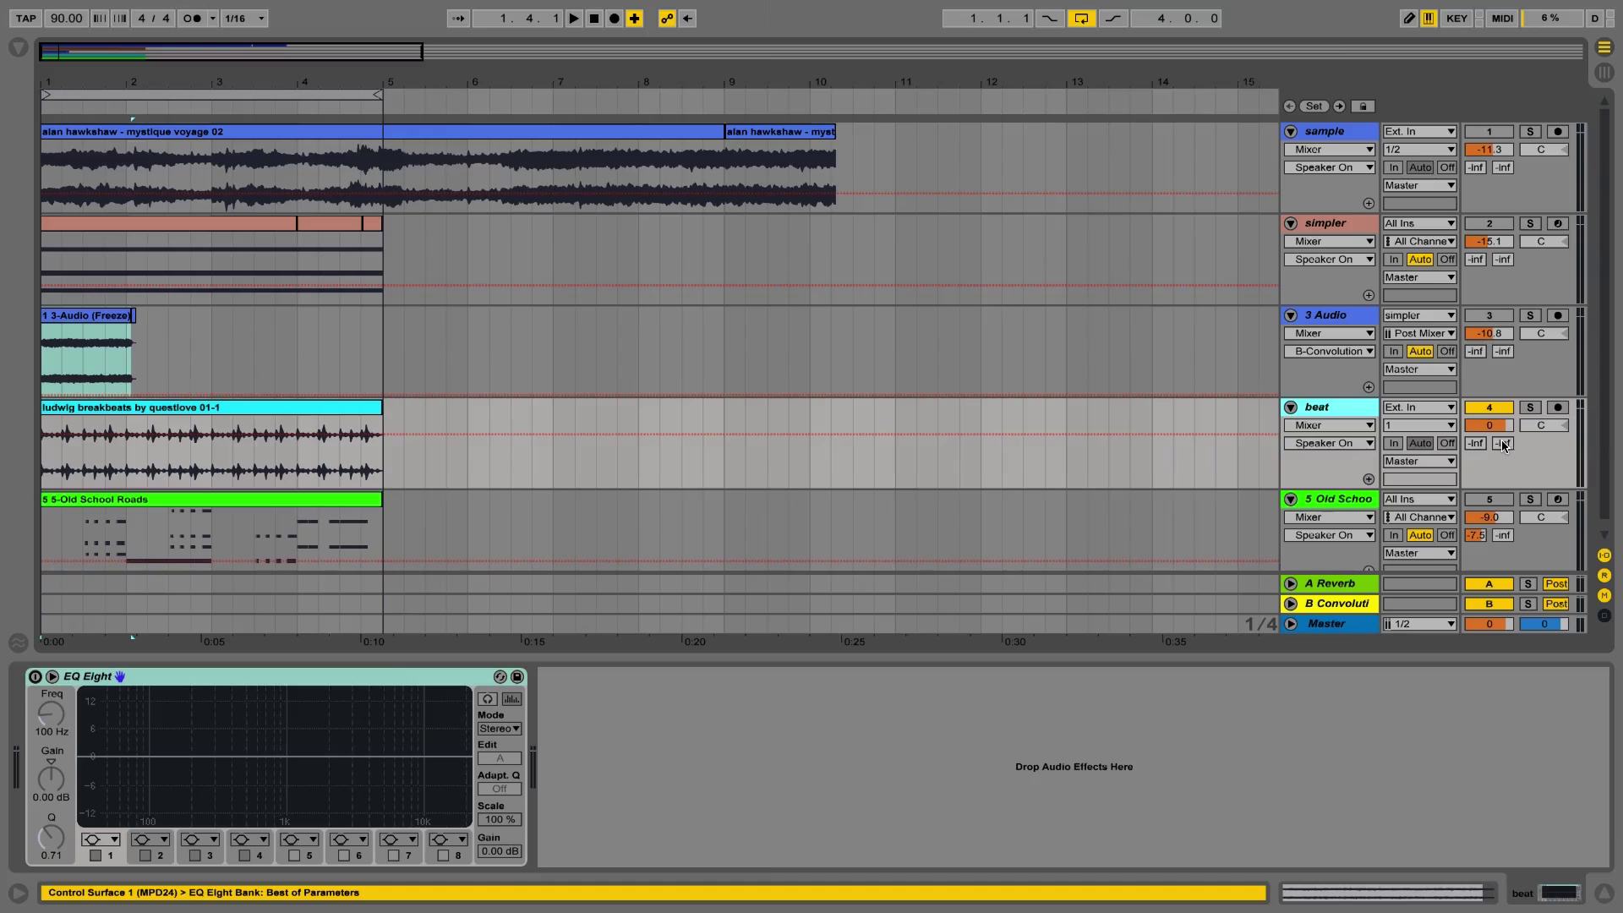
Step: Send the beat to the B Convolution return and show the reverb's Shape settings
mouse_move(1504, 445)
mouse_down()
mouse_move(1504, 427)
mouse_move(1504, 441)
mouse_up()
key(space)
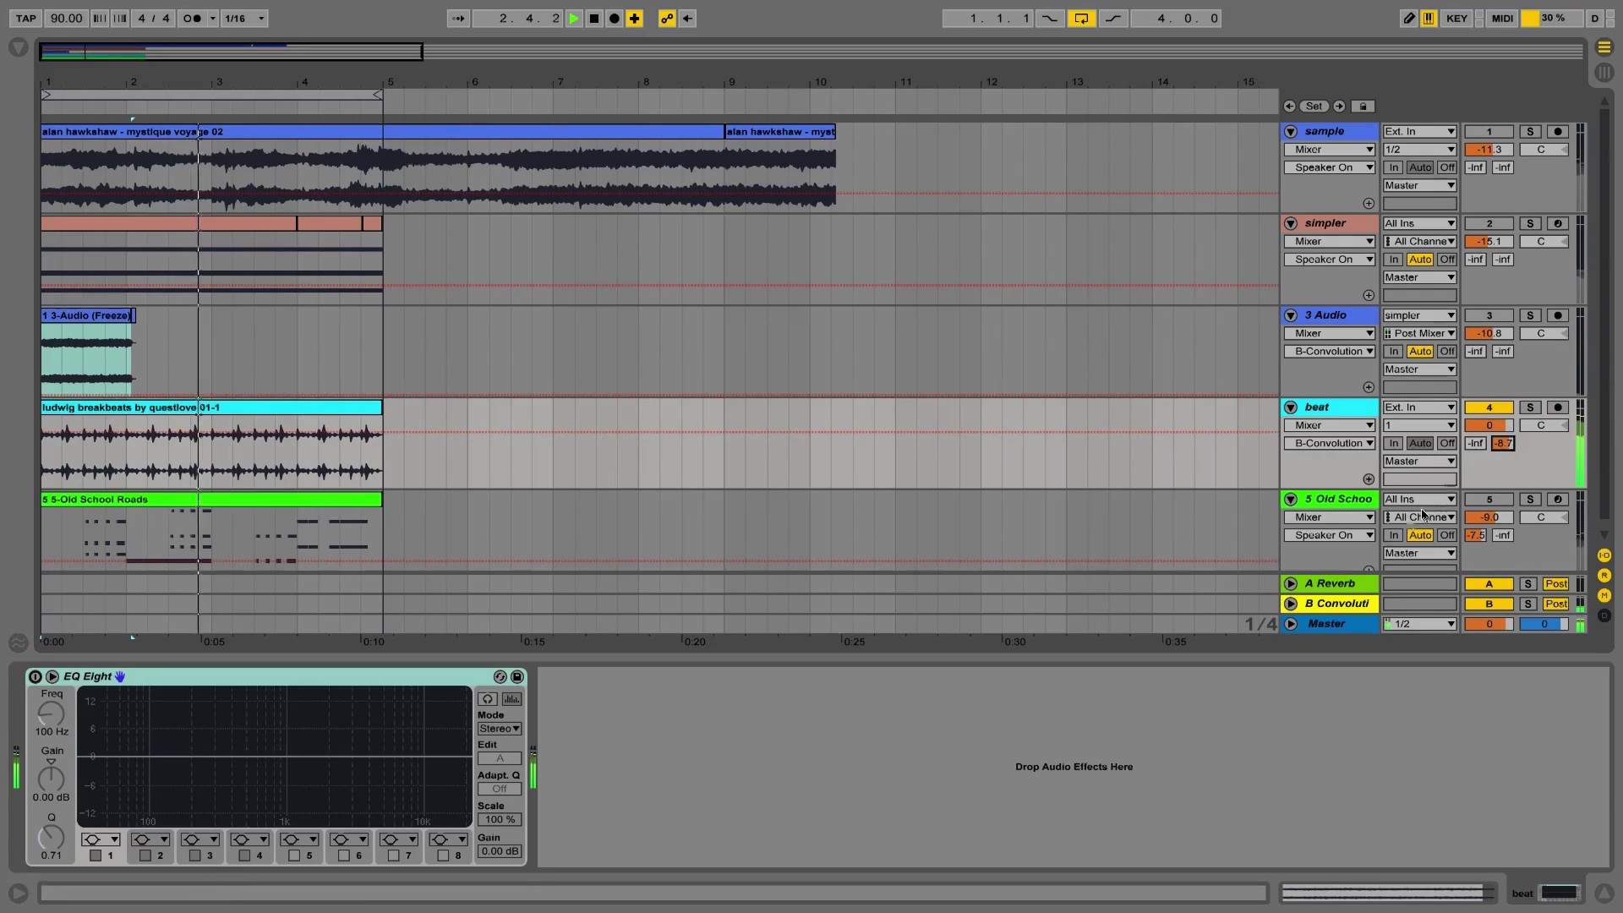
click(1343, 599)
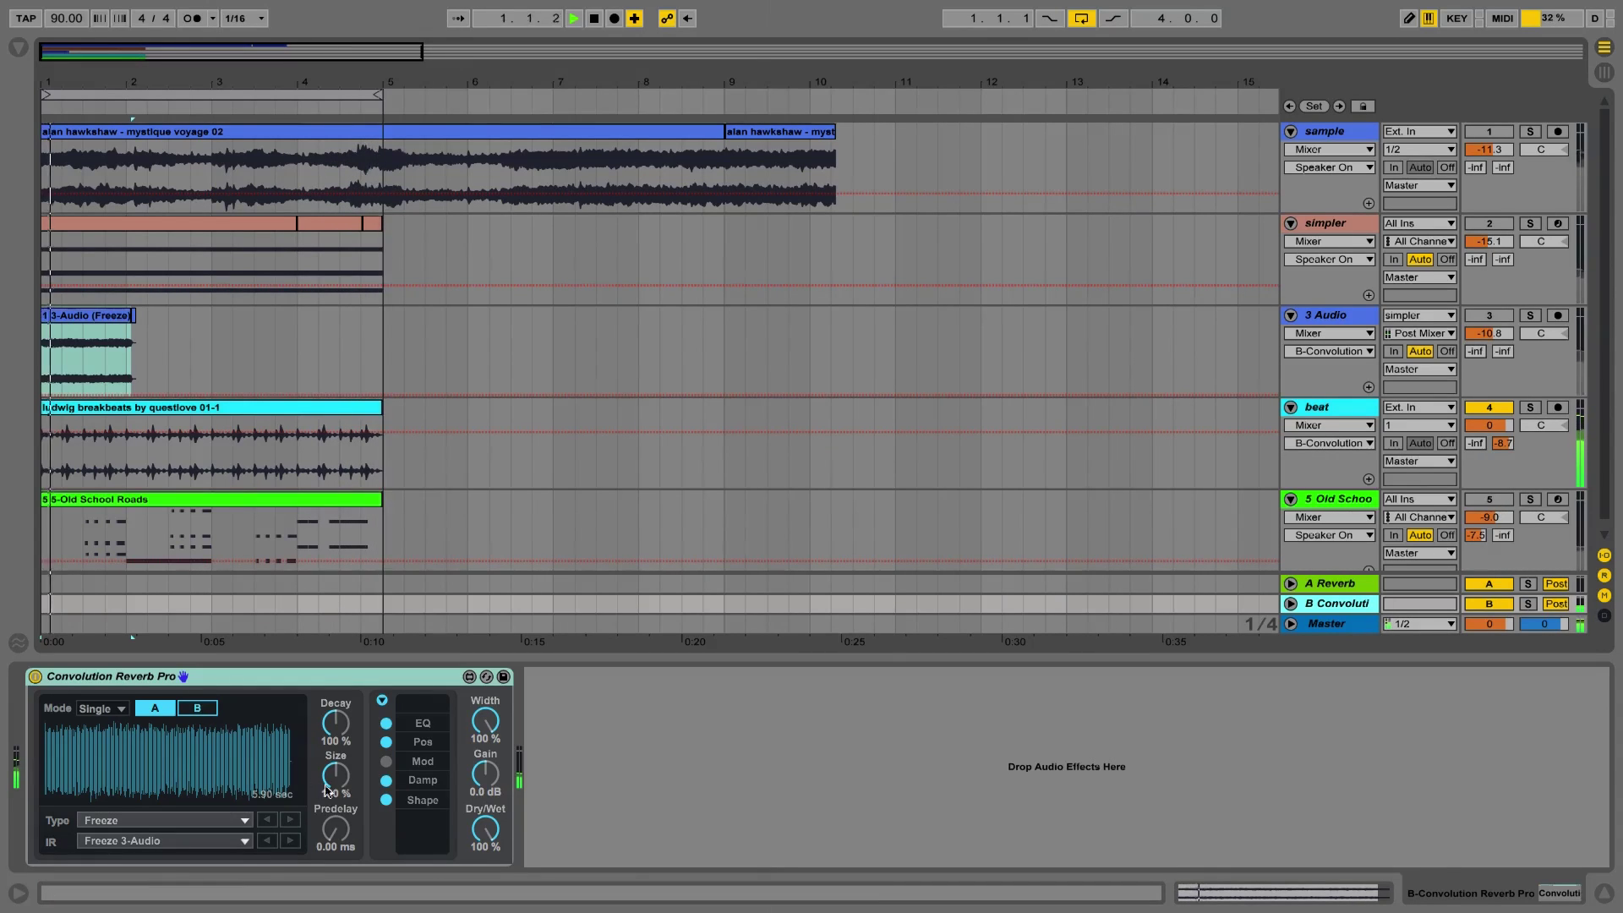
click(418, 800)
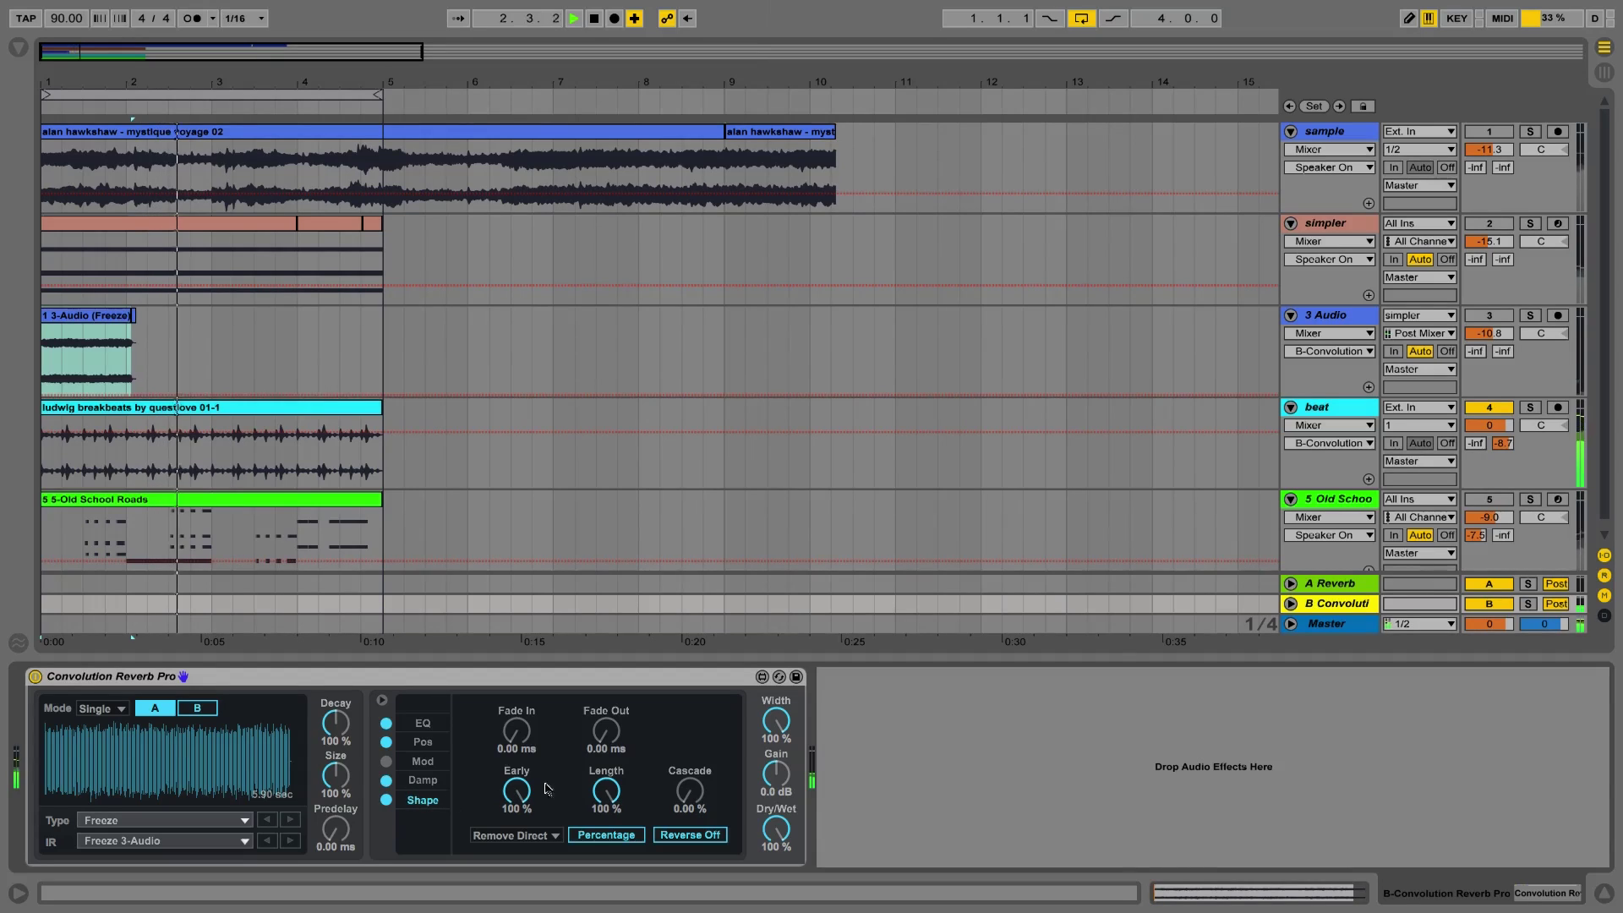
Step: Set Fade Out 1.00 s, Decay 15.4%, Size 76.5%, Length 29.8%; lower beat's send to -14 dB
drag(606, 730, 607, 719)
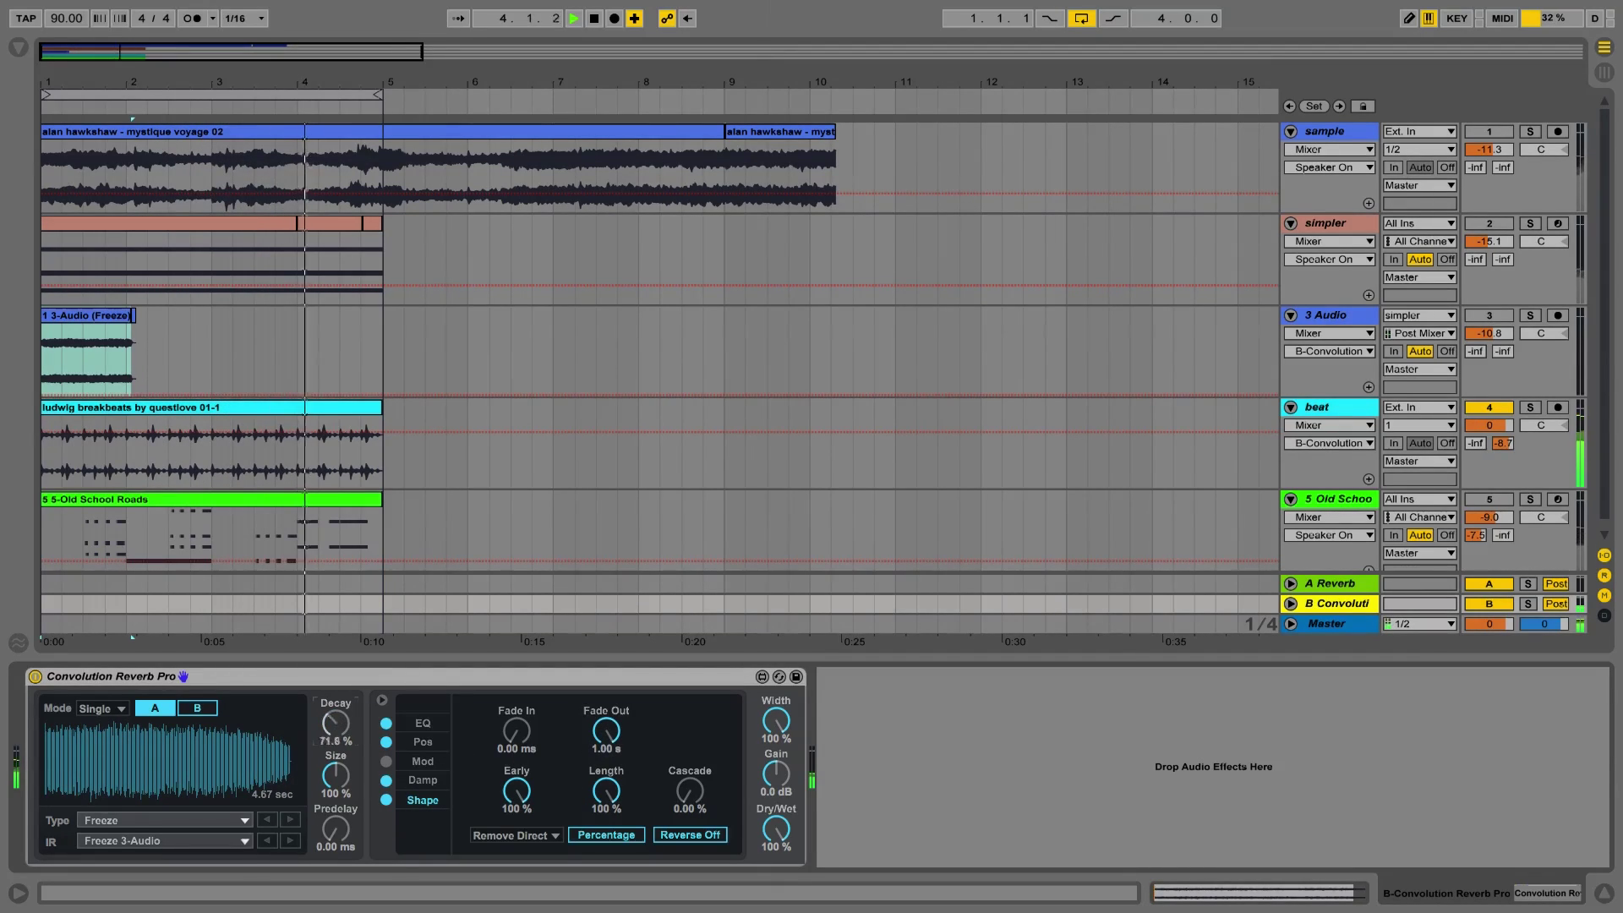
drag(335, 724, 335, 735)
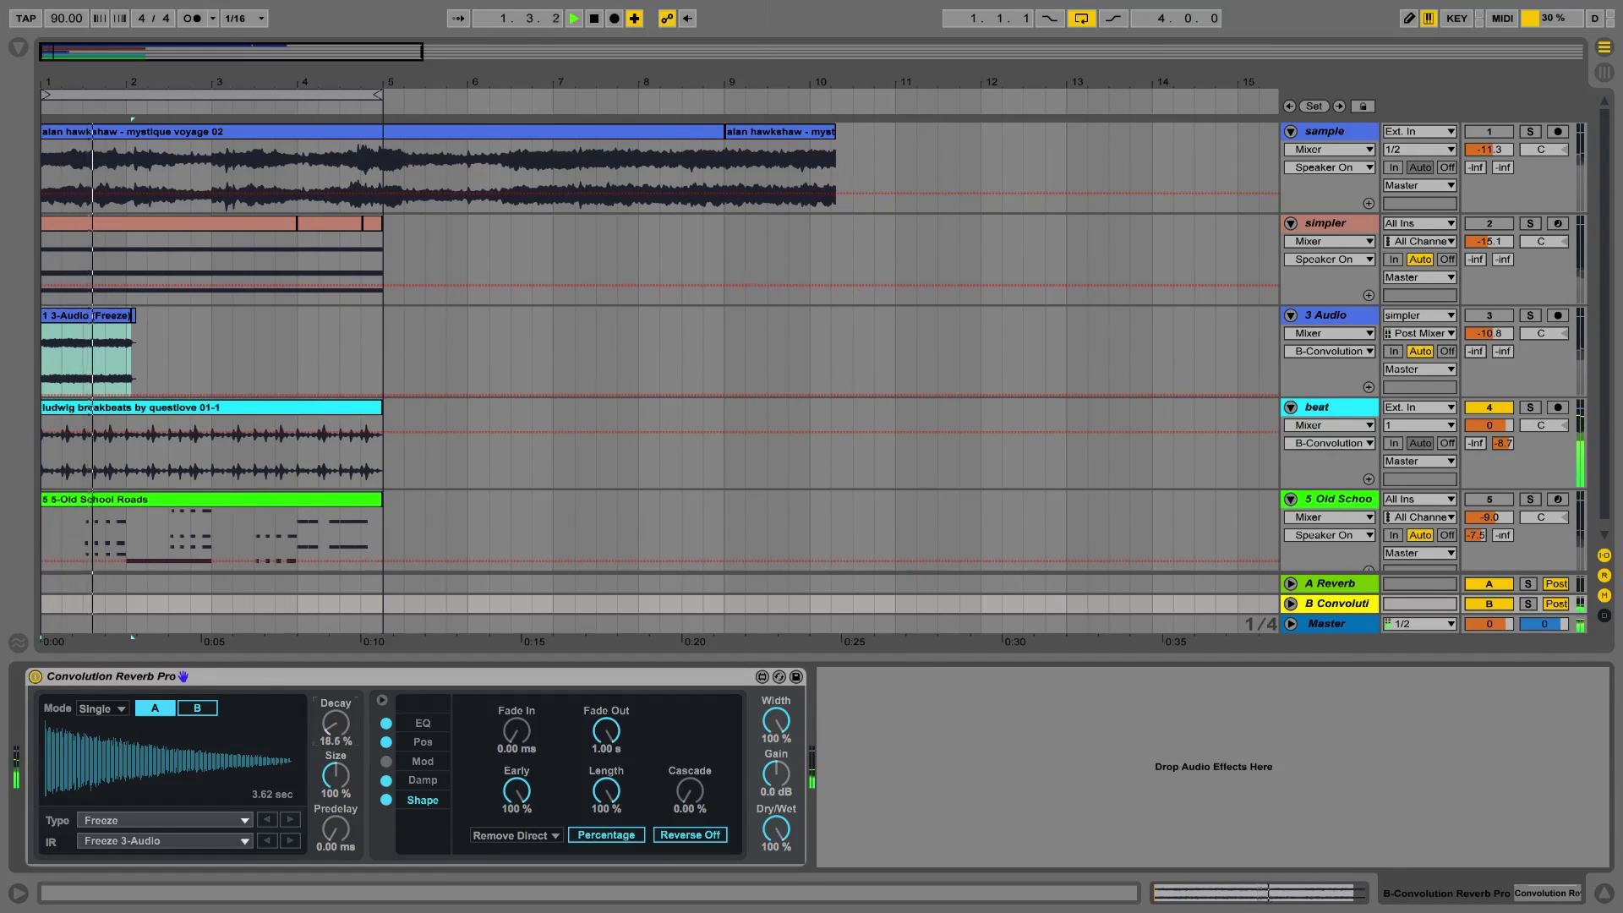
drag(335, 735, 335, 775)
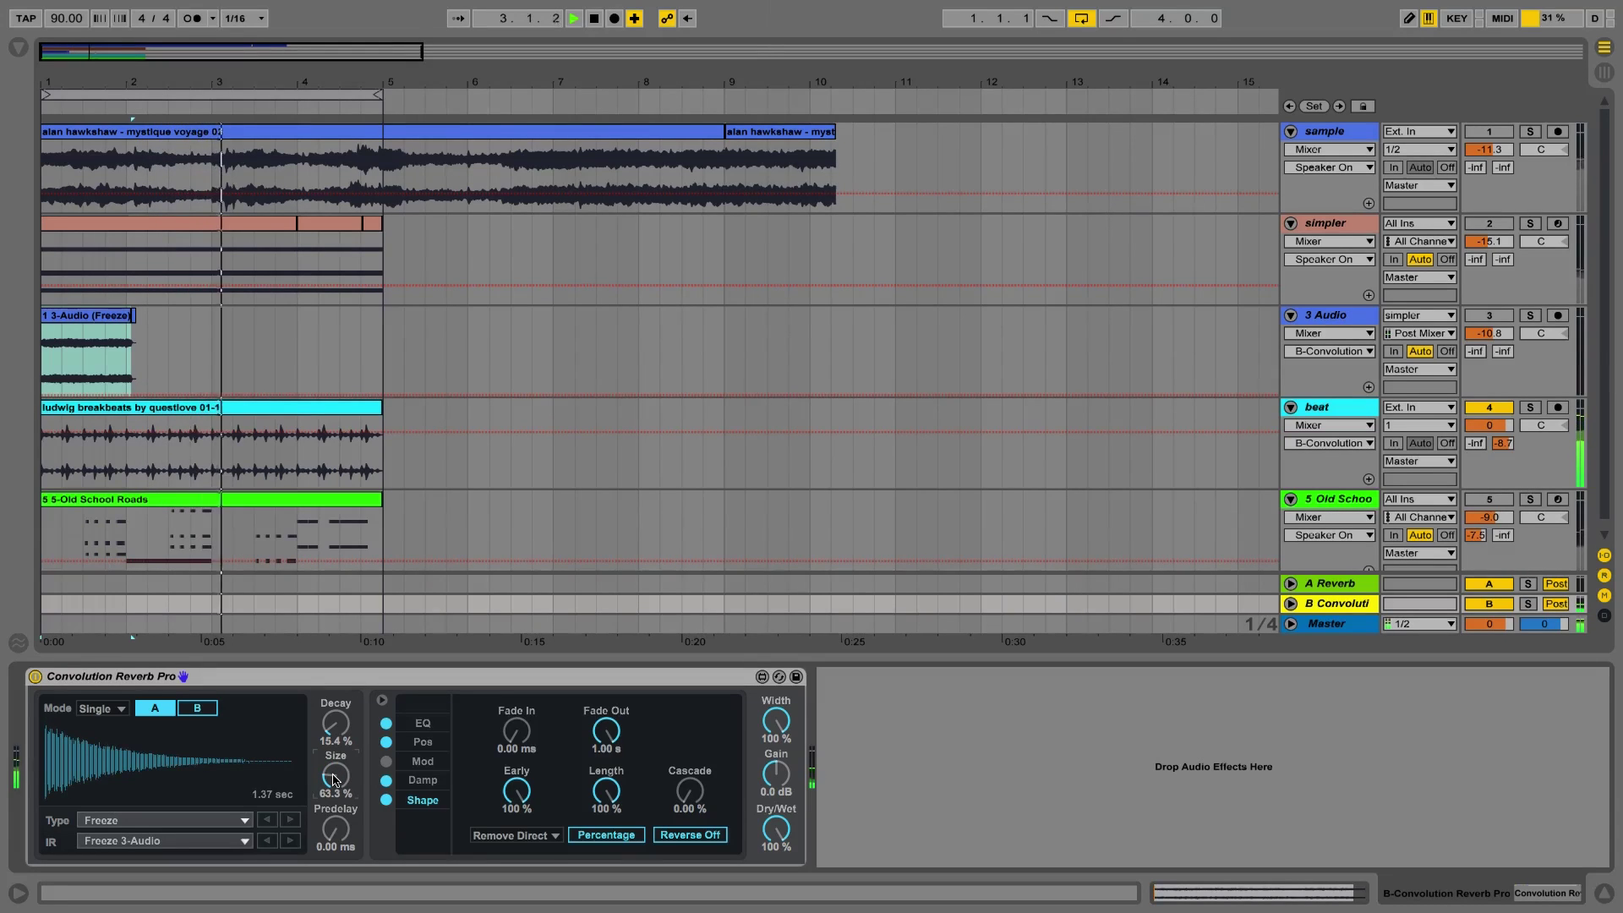
drag(334, 779, 334, 757)
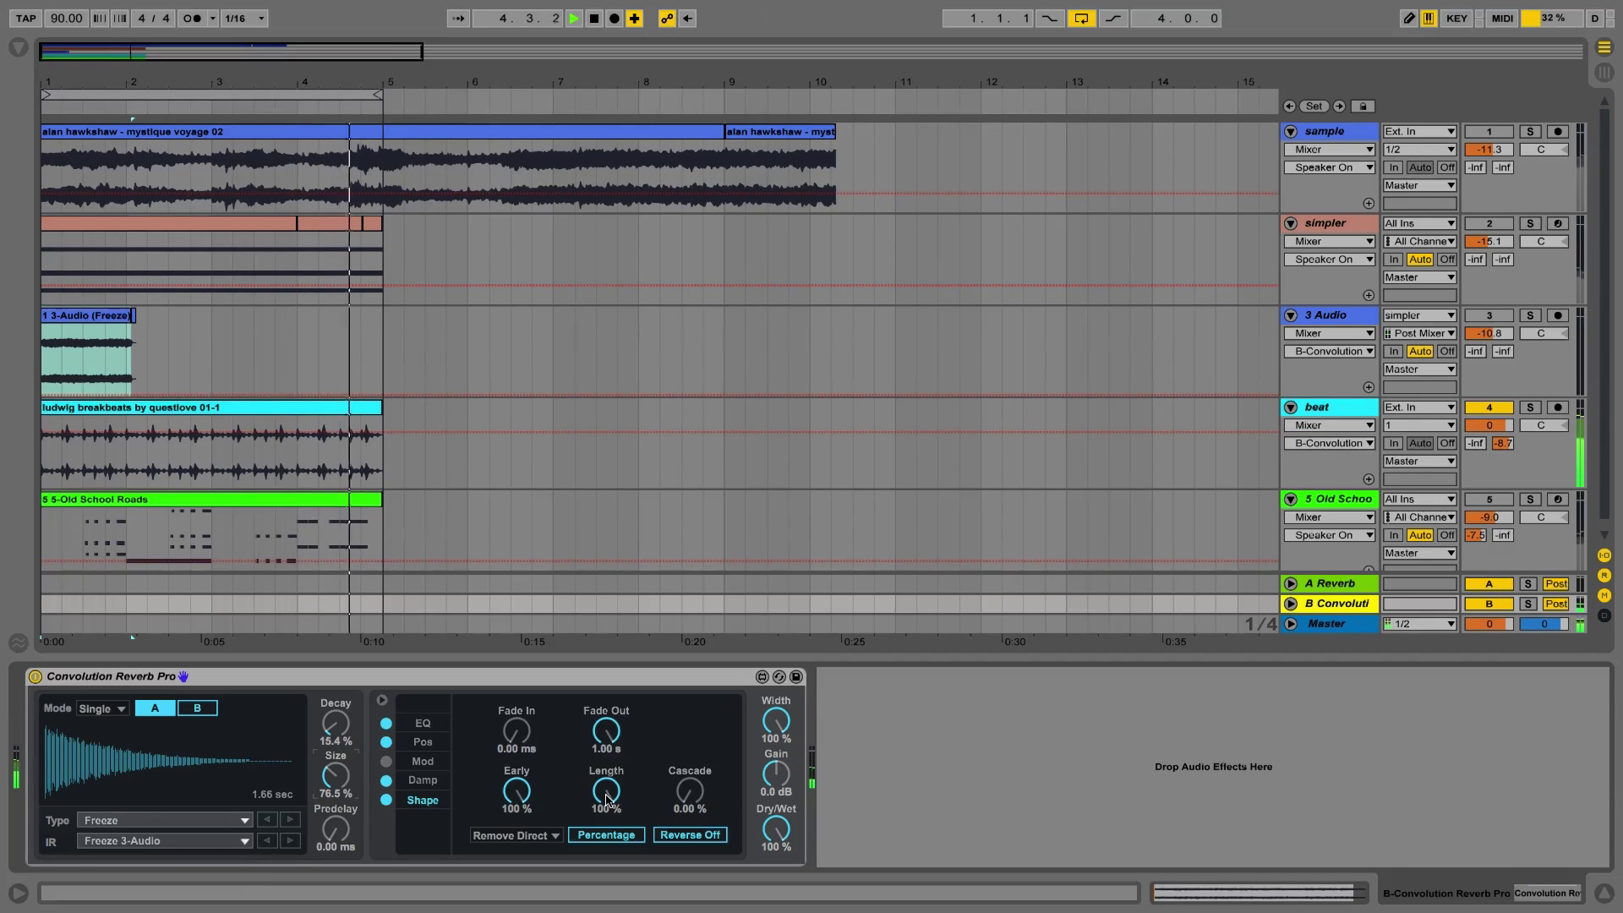
mouse_move(610, 796)
mouse_down()
mouse_move(610, 835)
mouse_move(609, 801)
mouse_up()
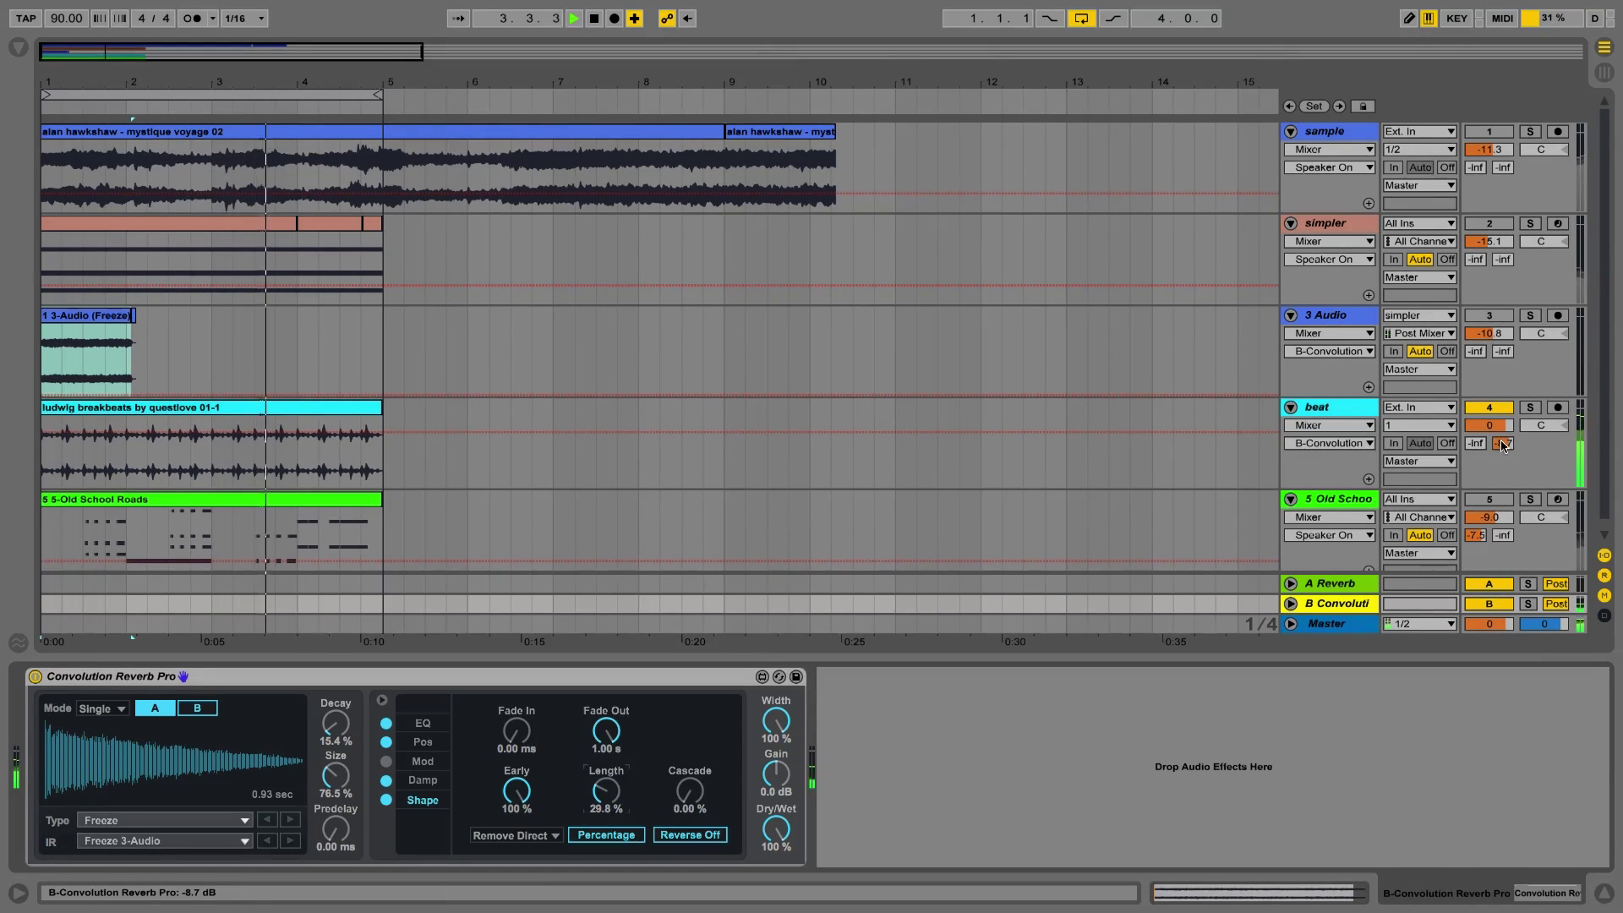
drag(1504, 445, 1504, 465)
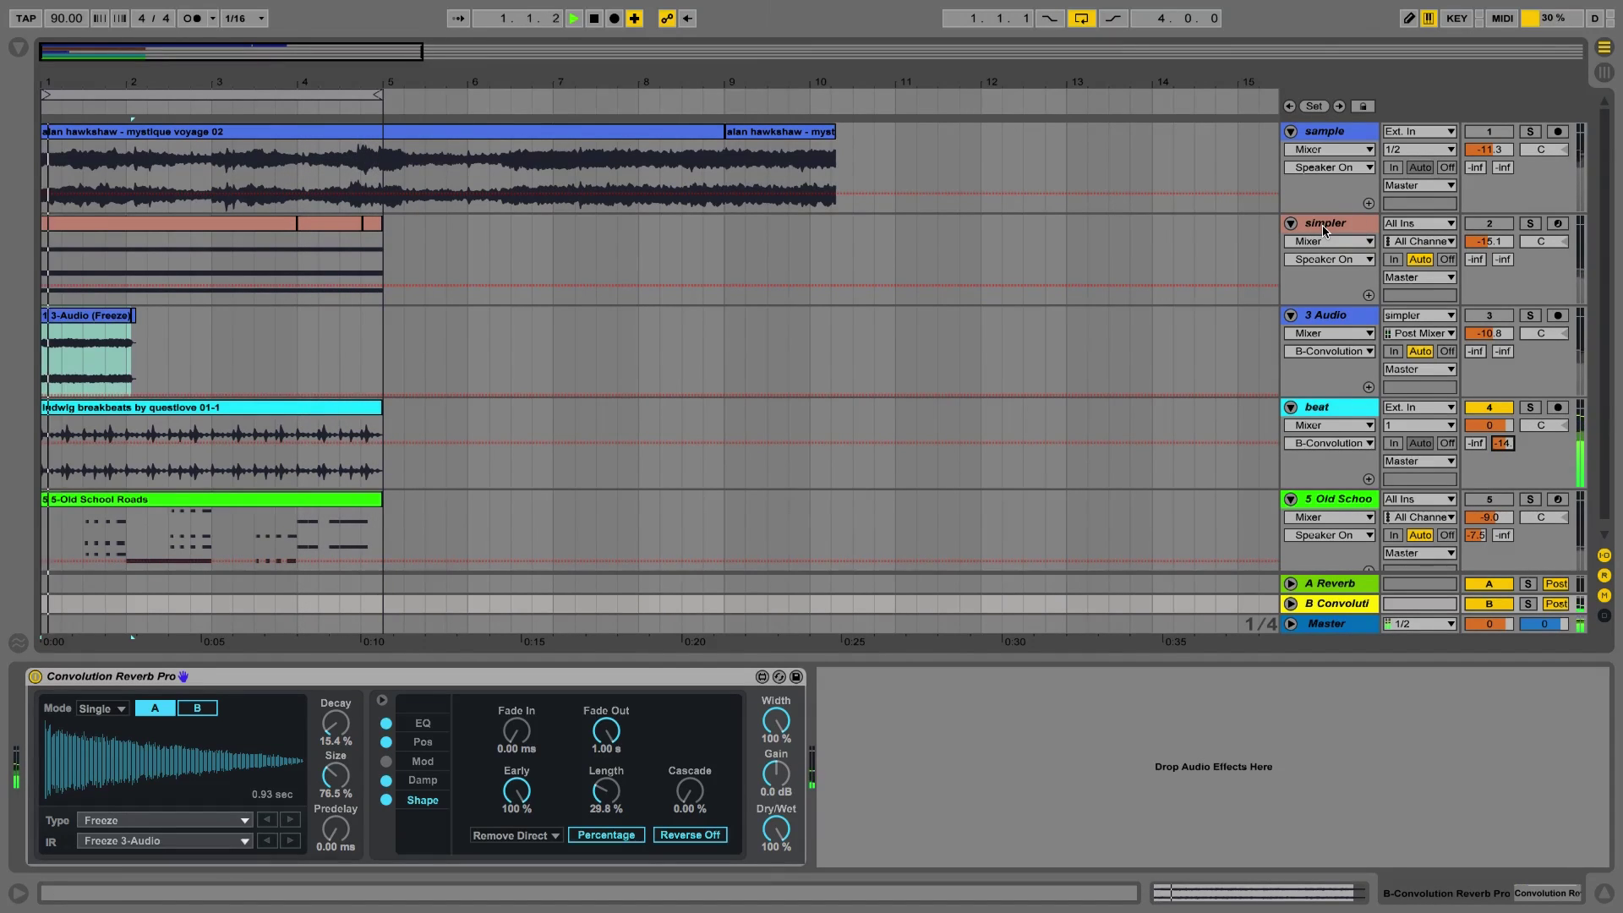
Step: Open the breakbeat clip, switch simpler back on and fine-tune the beat's Send B level
click(210, 409)
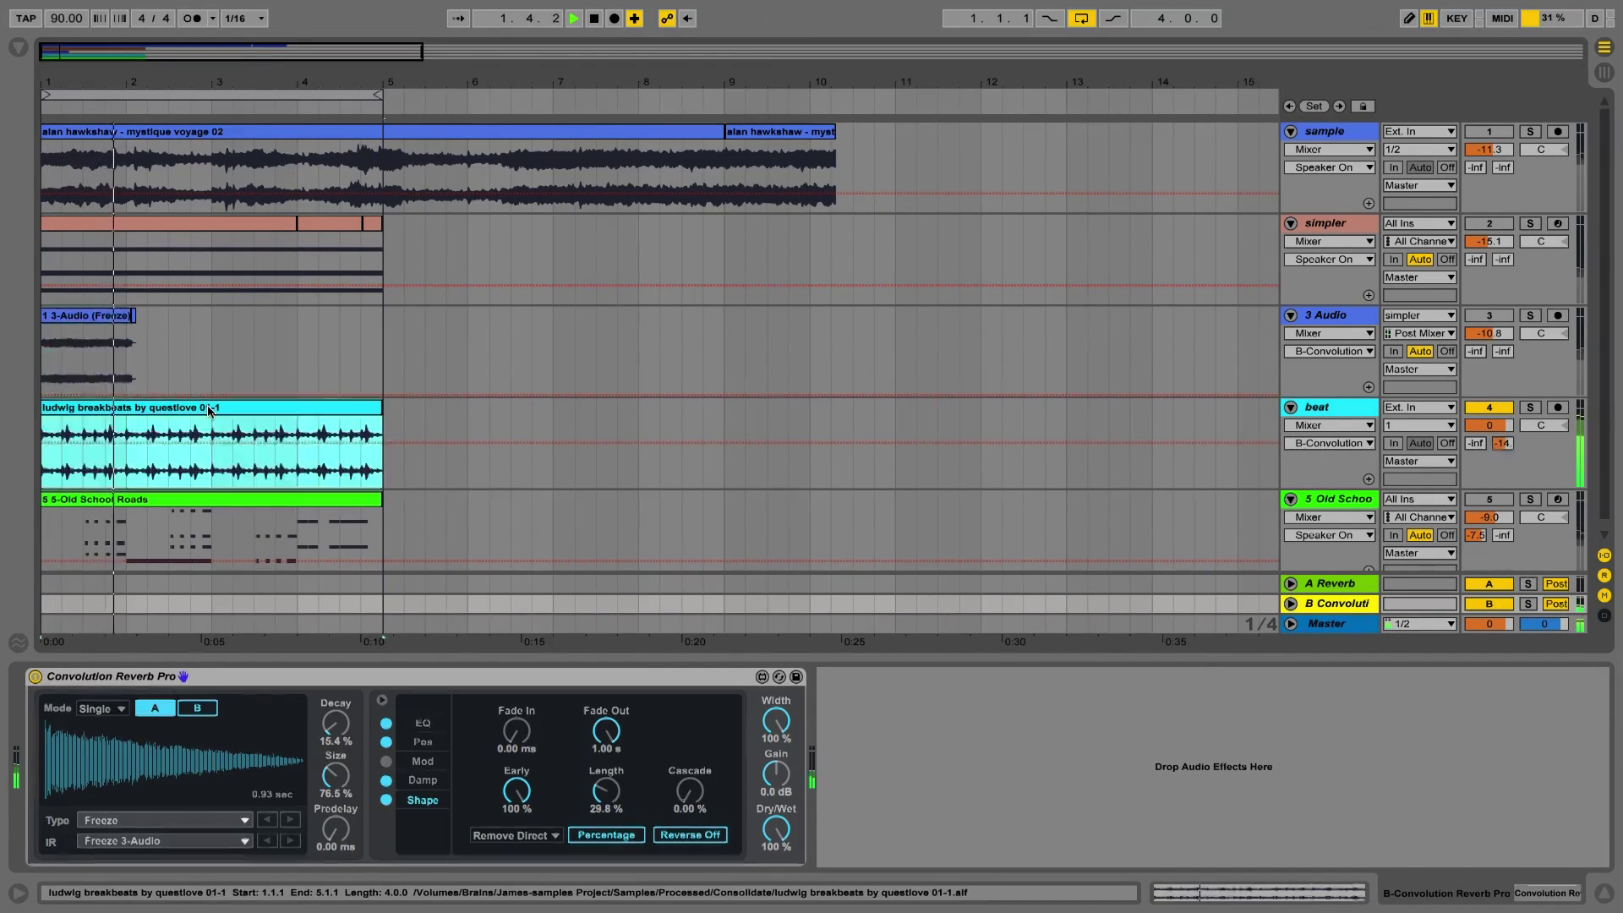
double_click(210, 409)
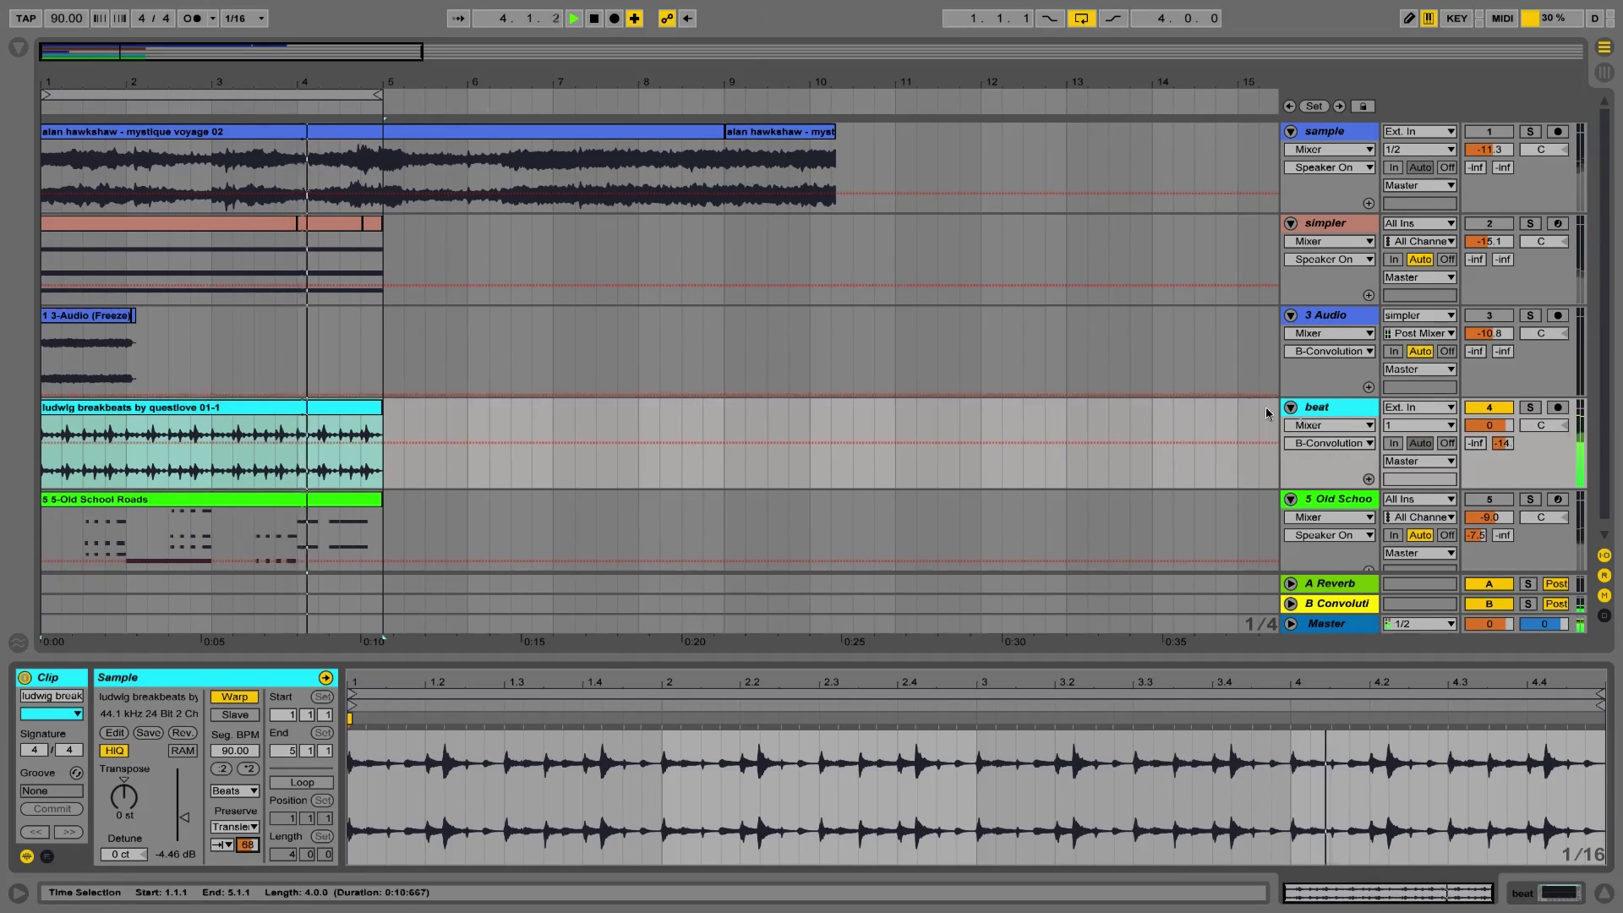
drag(1502, 443, 1502, 460)
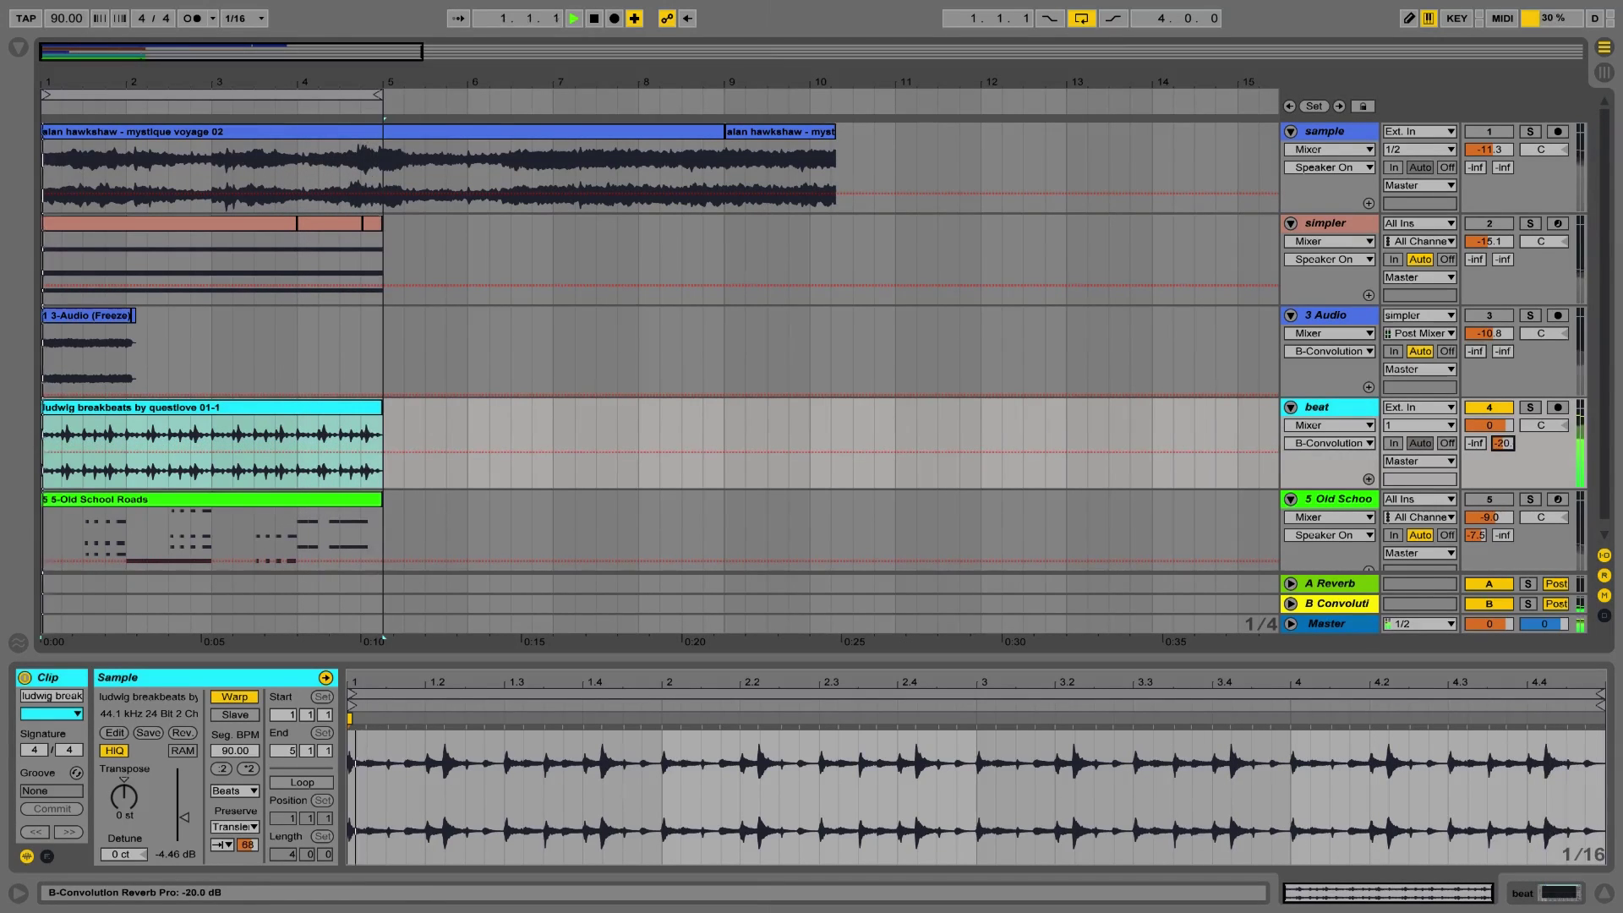
click(1487, 224)
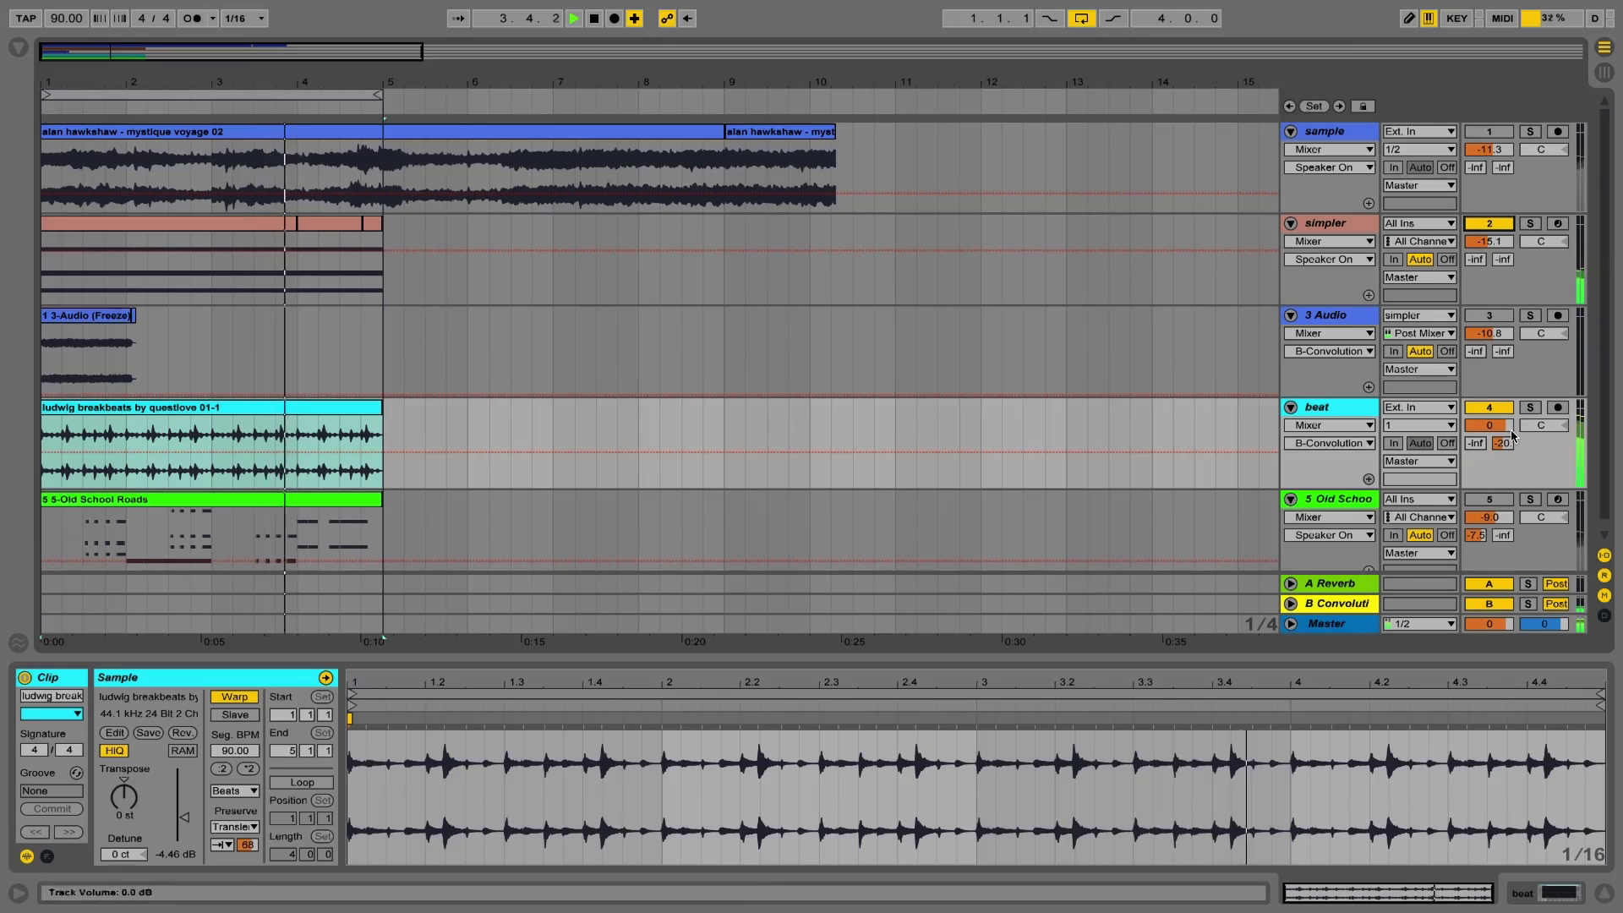
drag(1504, 441, 1503, 415)
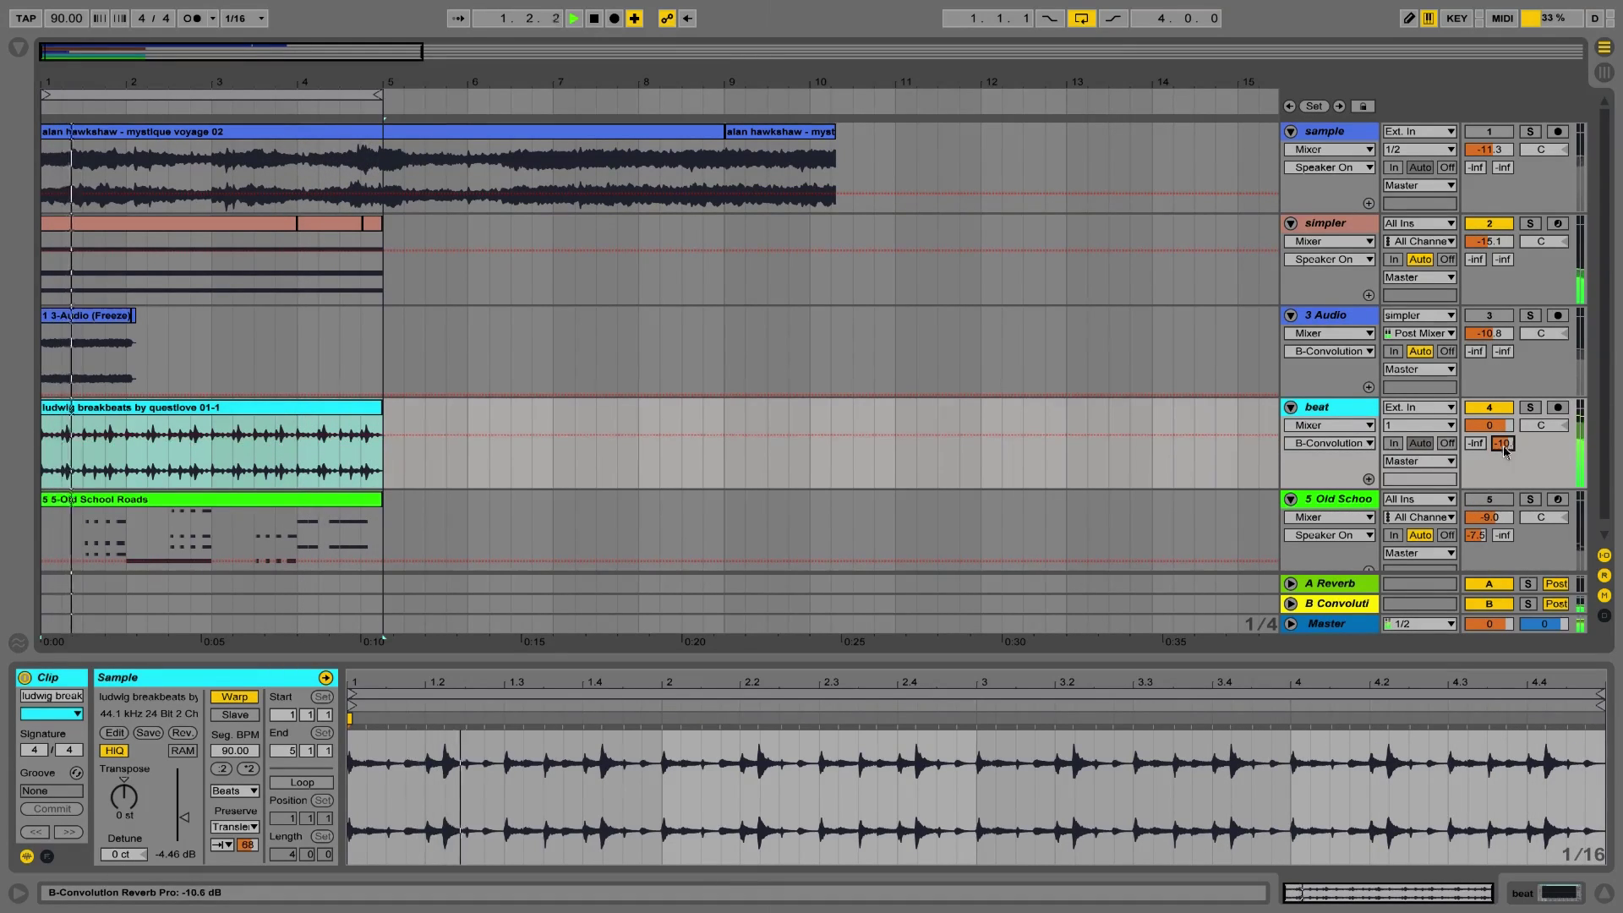
drag(1504, 446, 1504, 466)
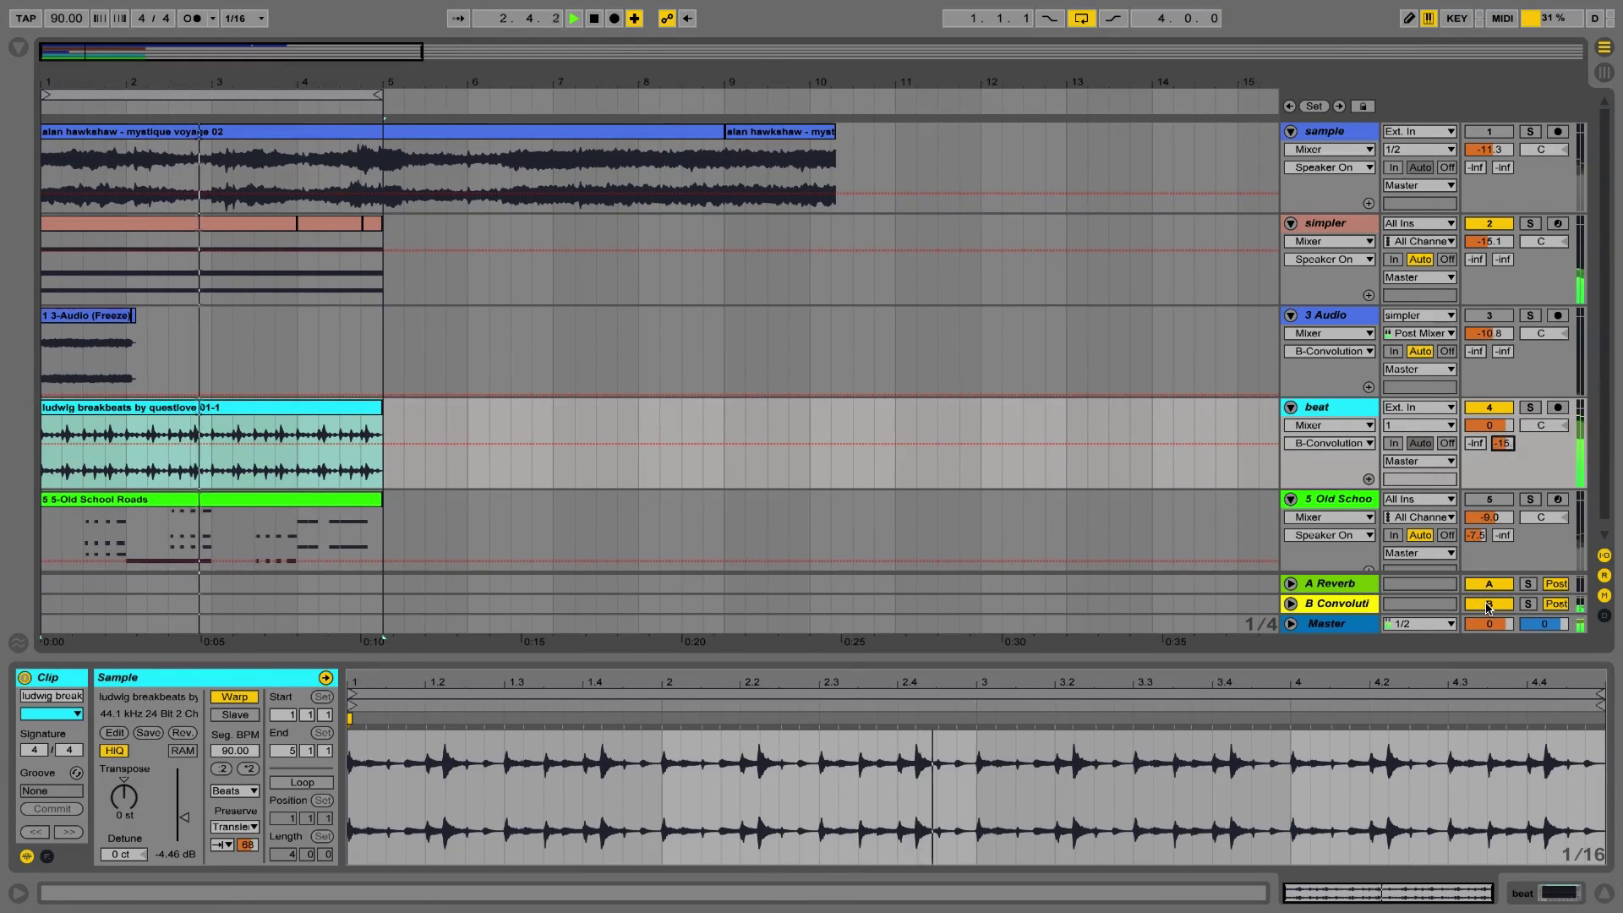
Step: A/B the B return on and off, mute the beat, and send simpler to return B at 0 dB
click(1488, 605)
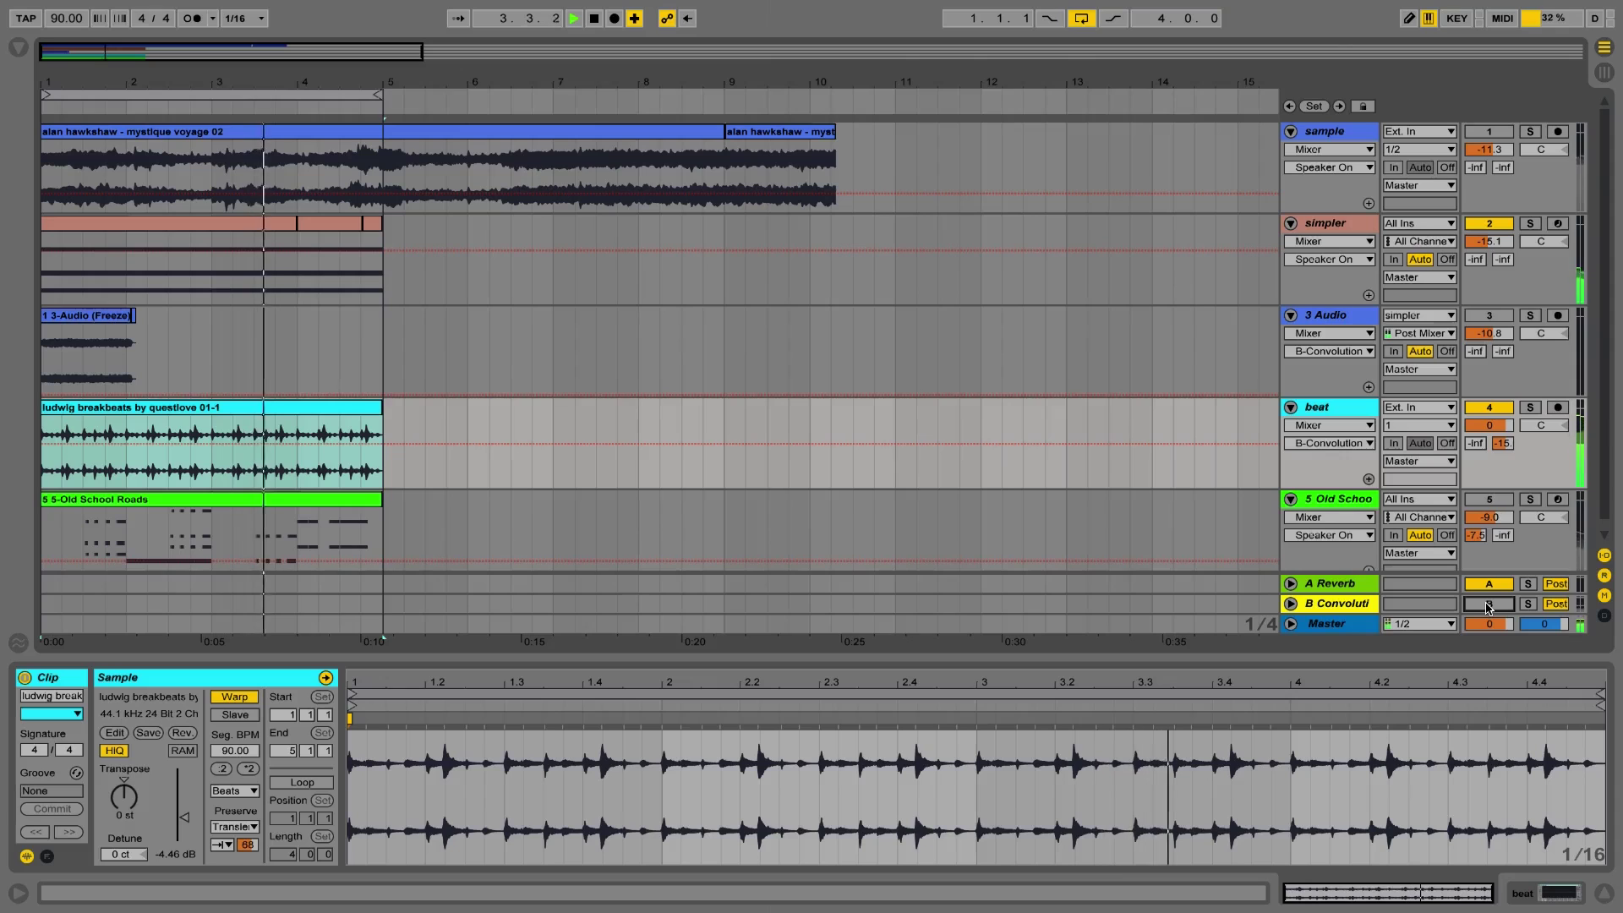
click(1487, 605)
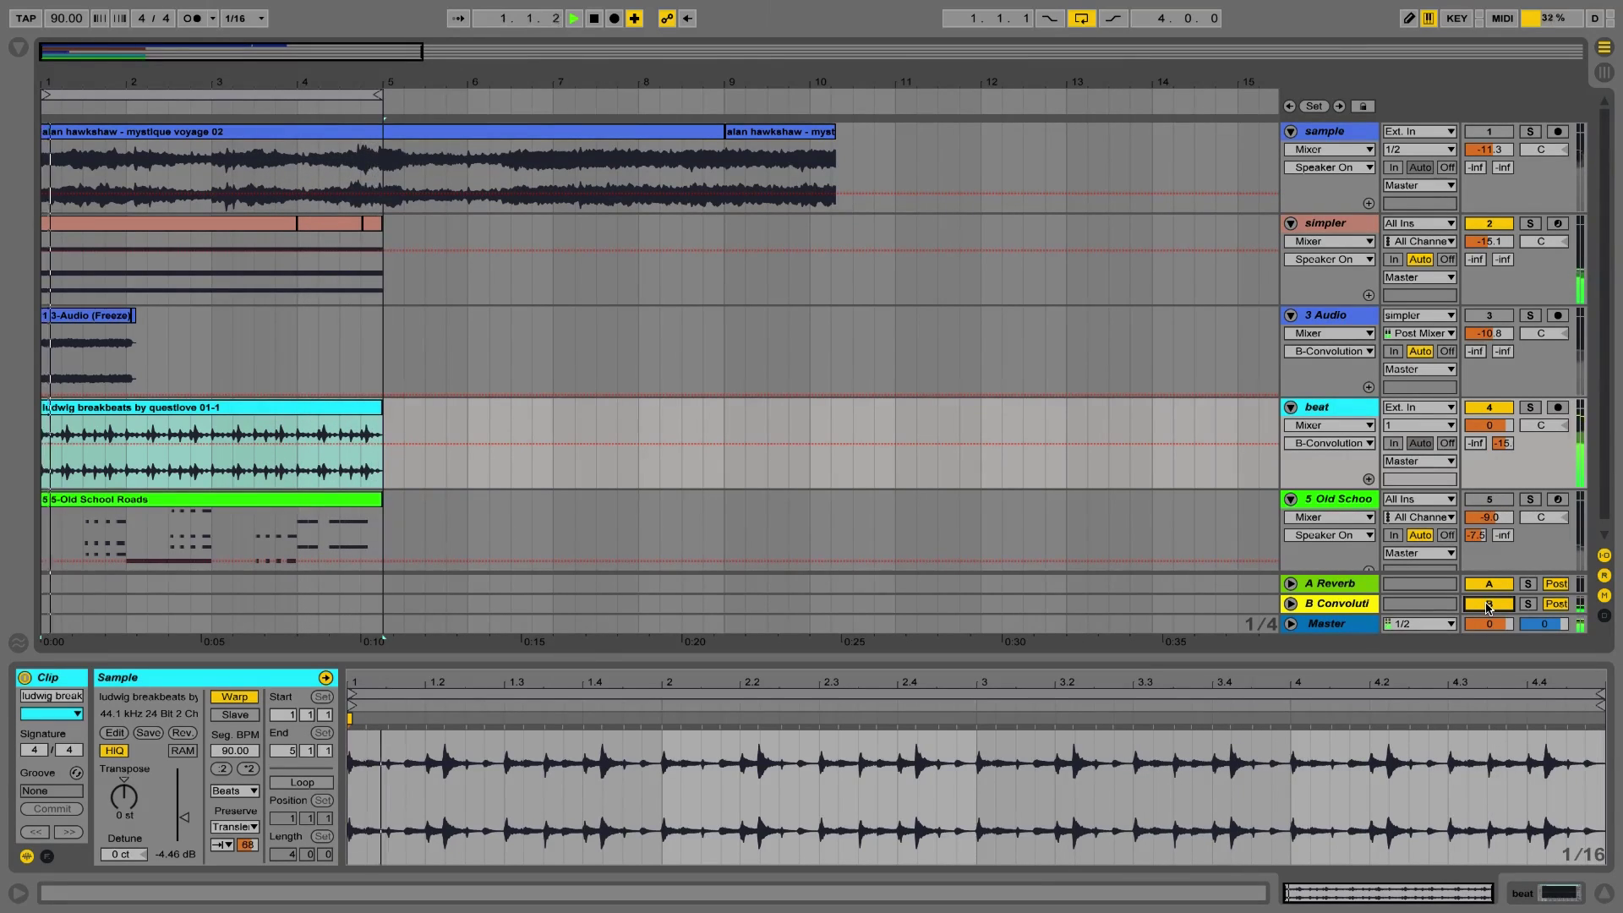
click(1479, 409)
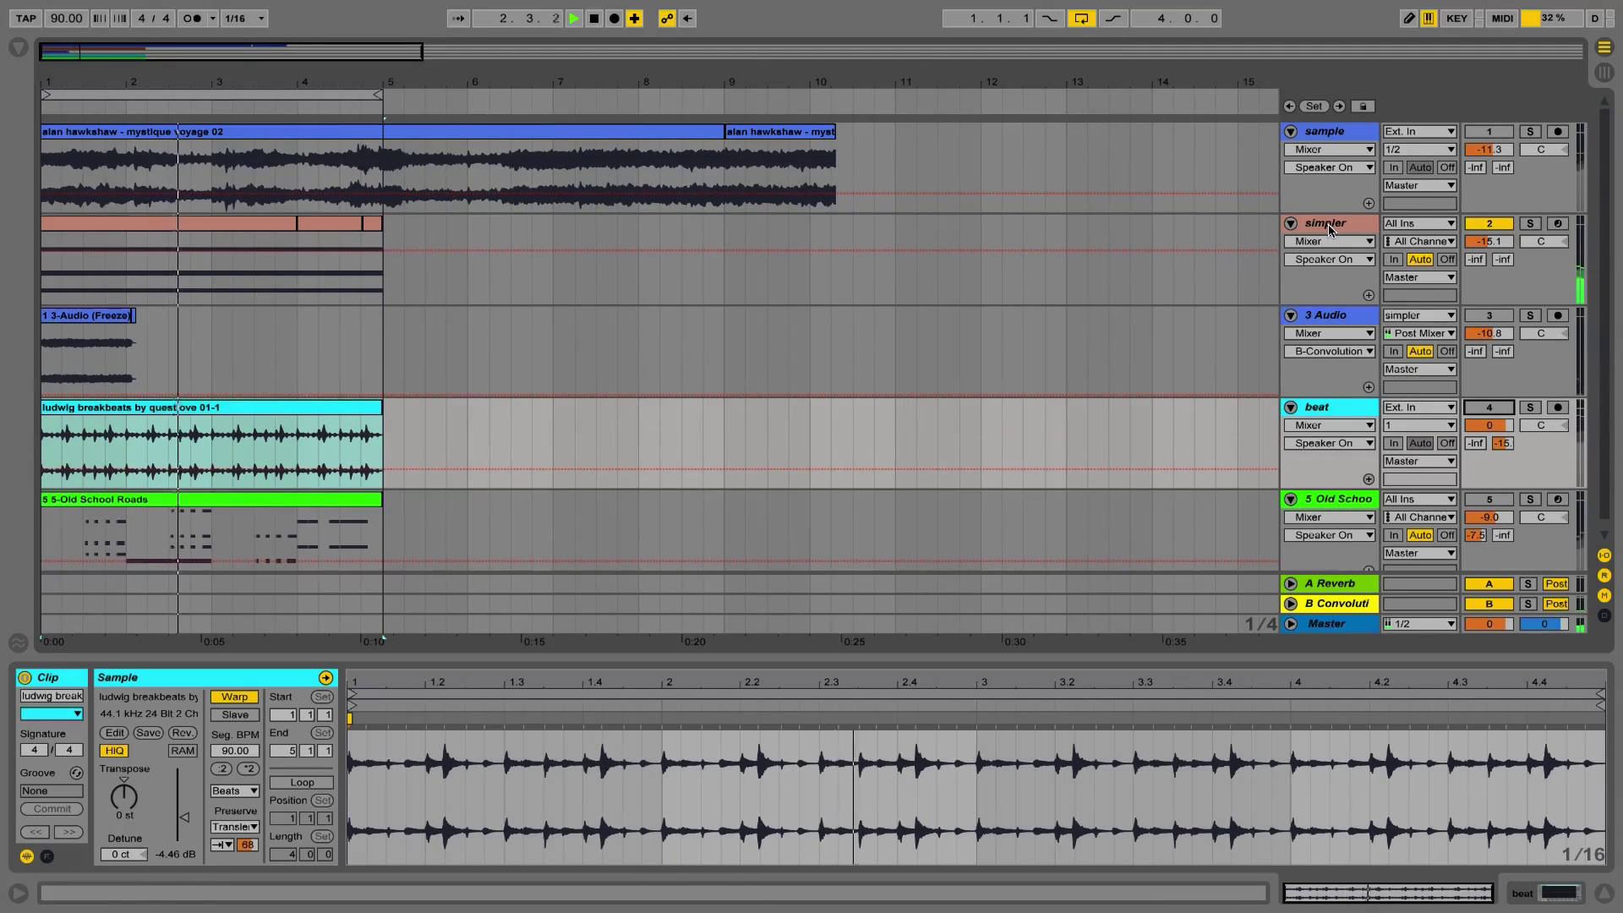
drag(1502, 260, 1502, 202)
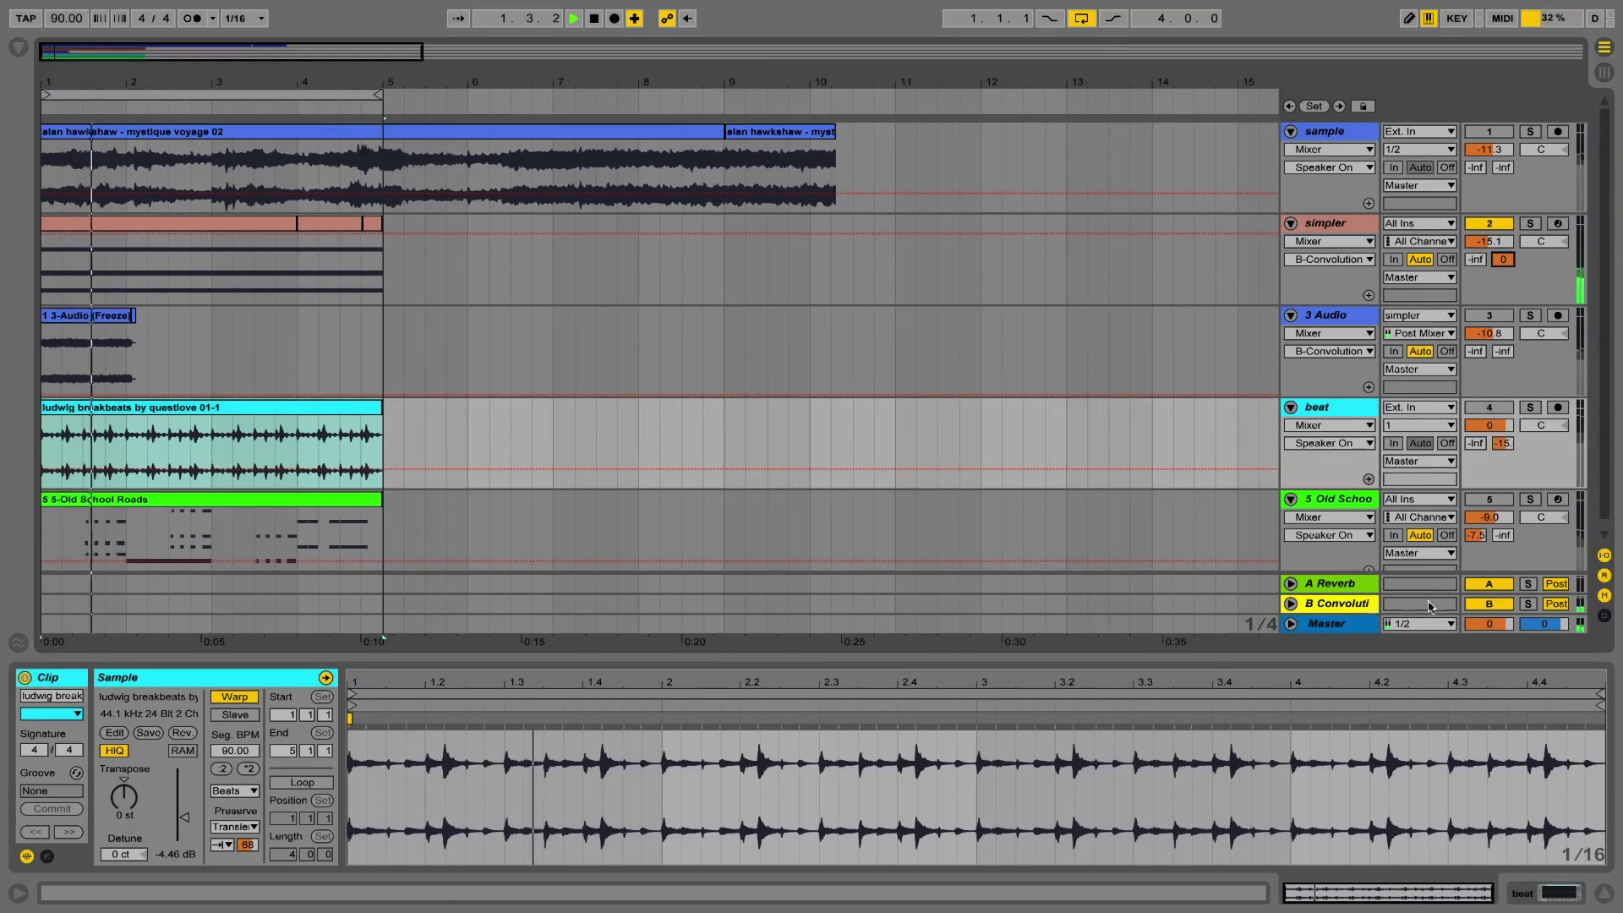
Step: Compare the B Convolution return by switching it off and on, then show its reverb device
click(1479, 607)
click(1478, 608)
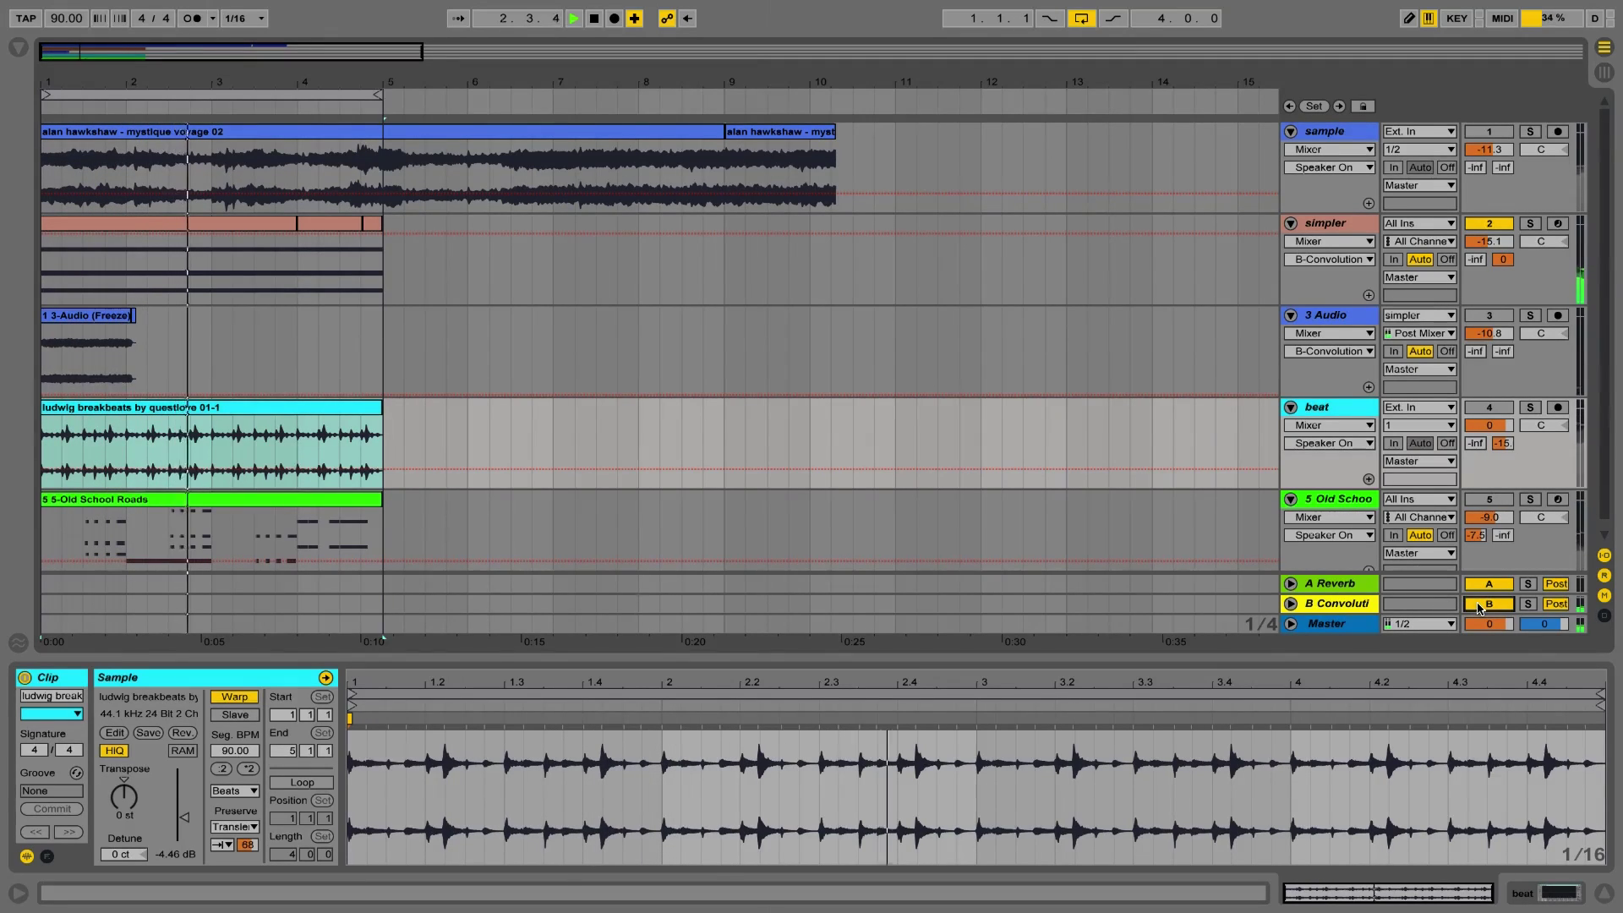
click(1345, 603)
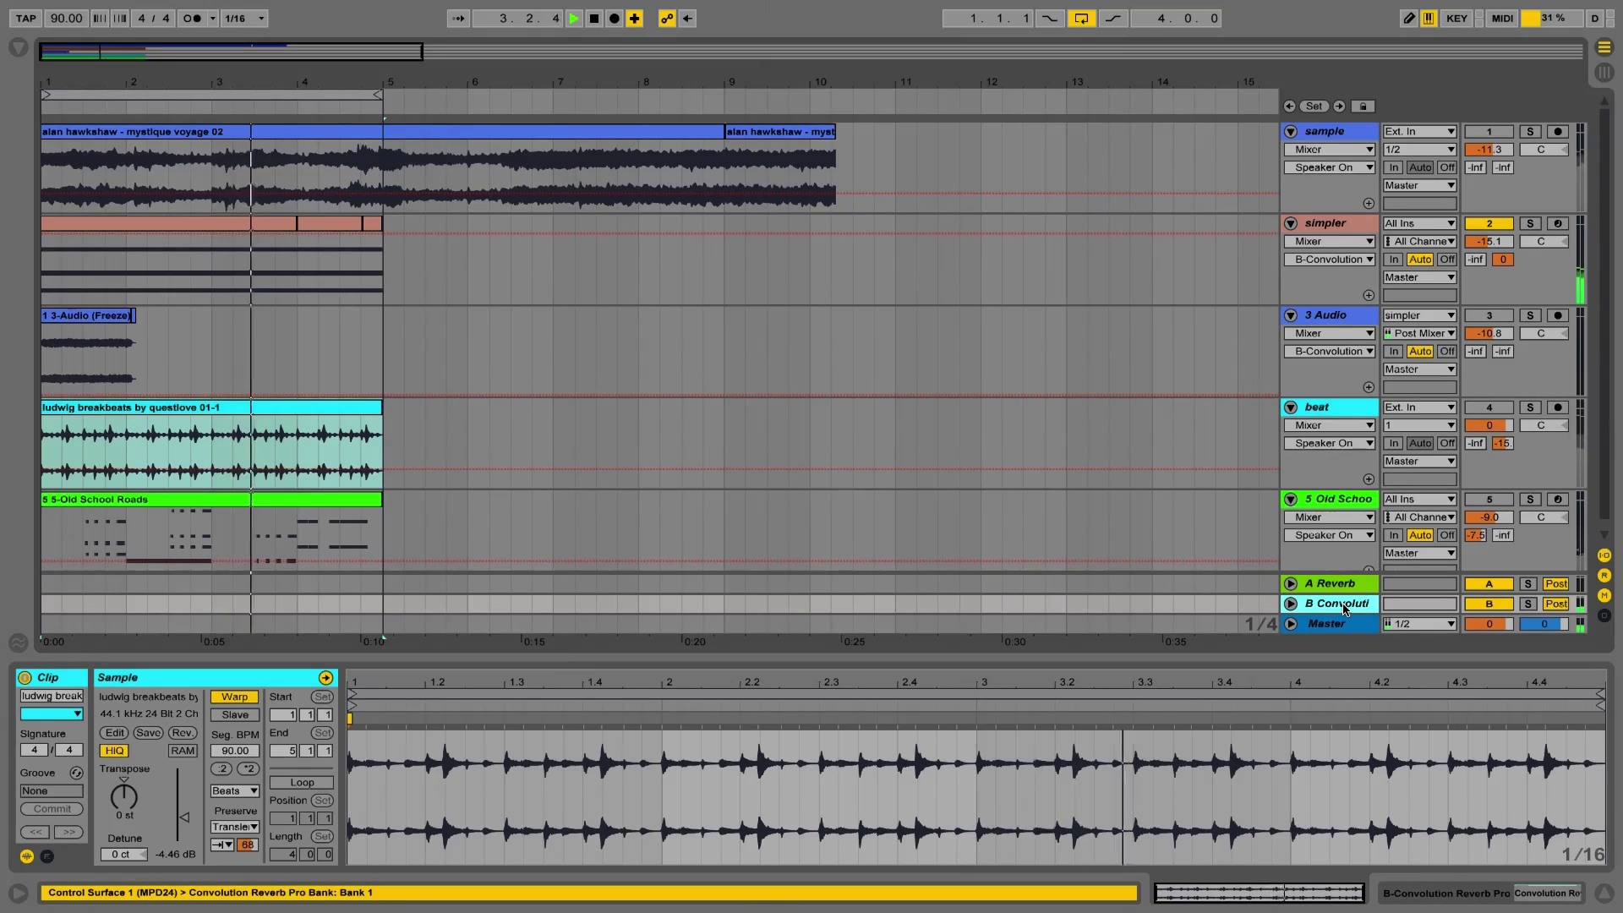
double_click(1344, 603)
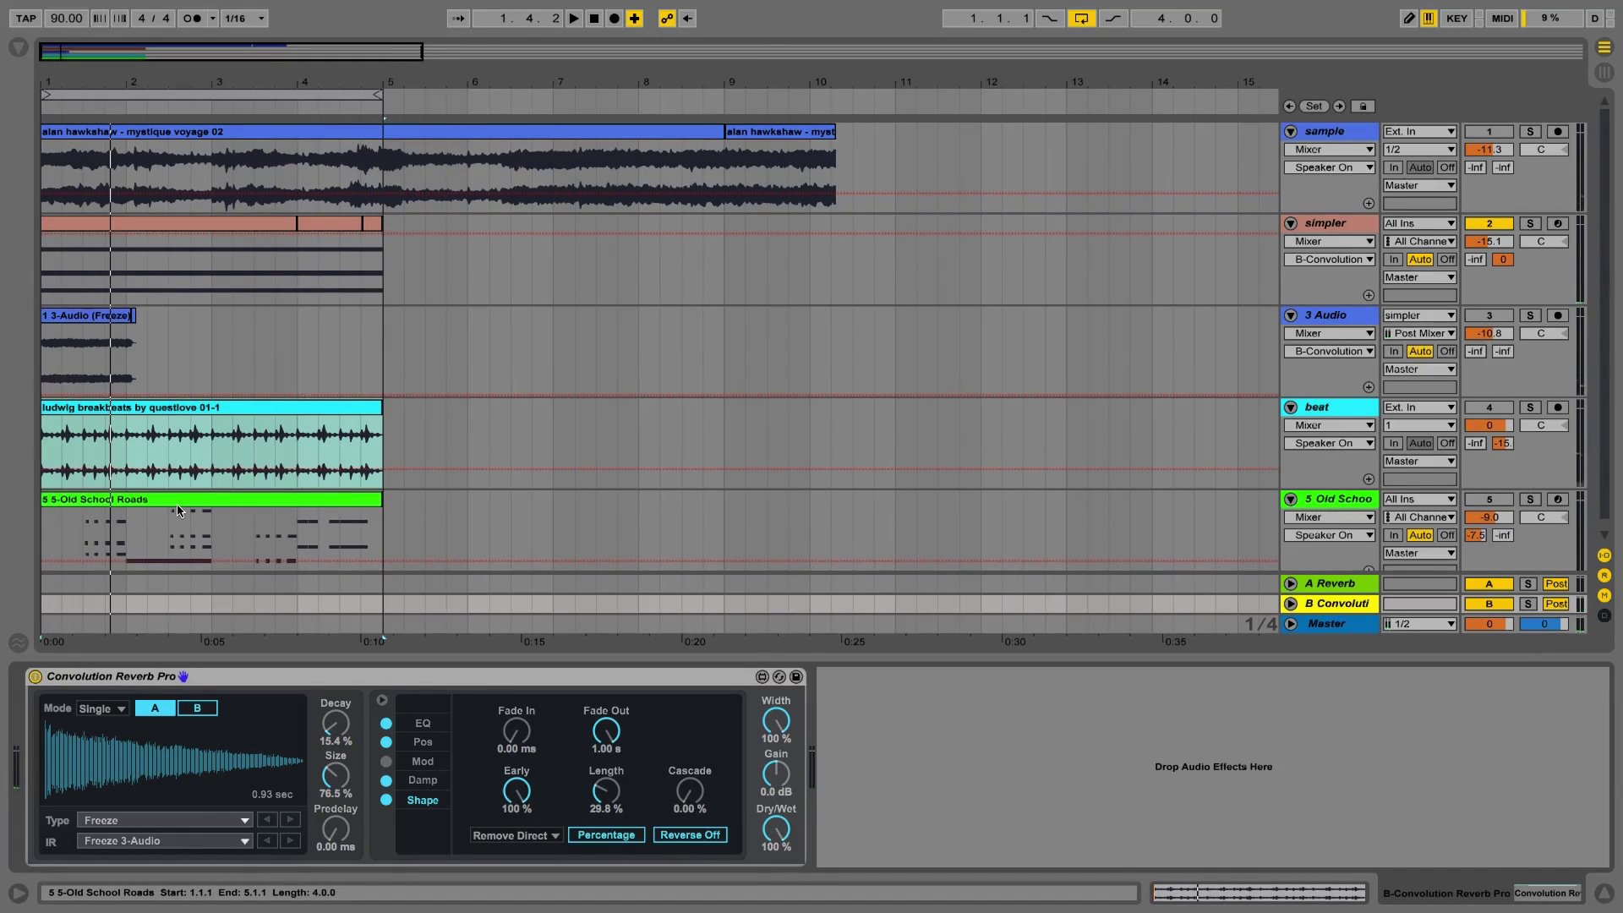
Step: Insert a new return track and copy return B's Convolution Reverb Pro onto it
key(ctrl+alt+t)
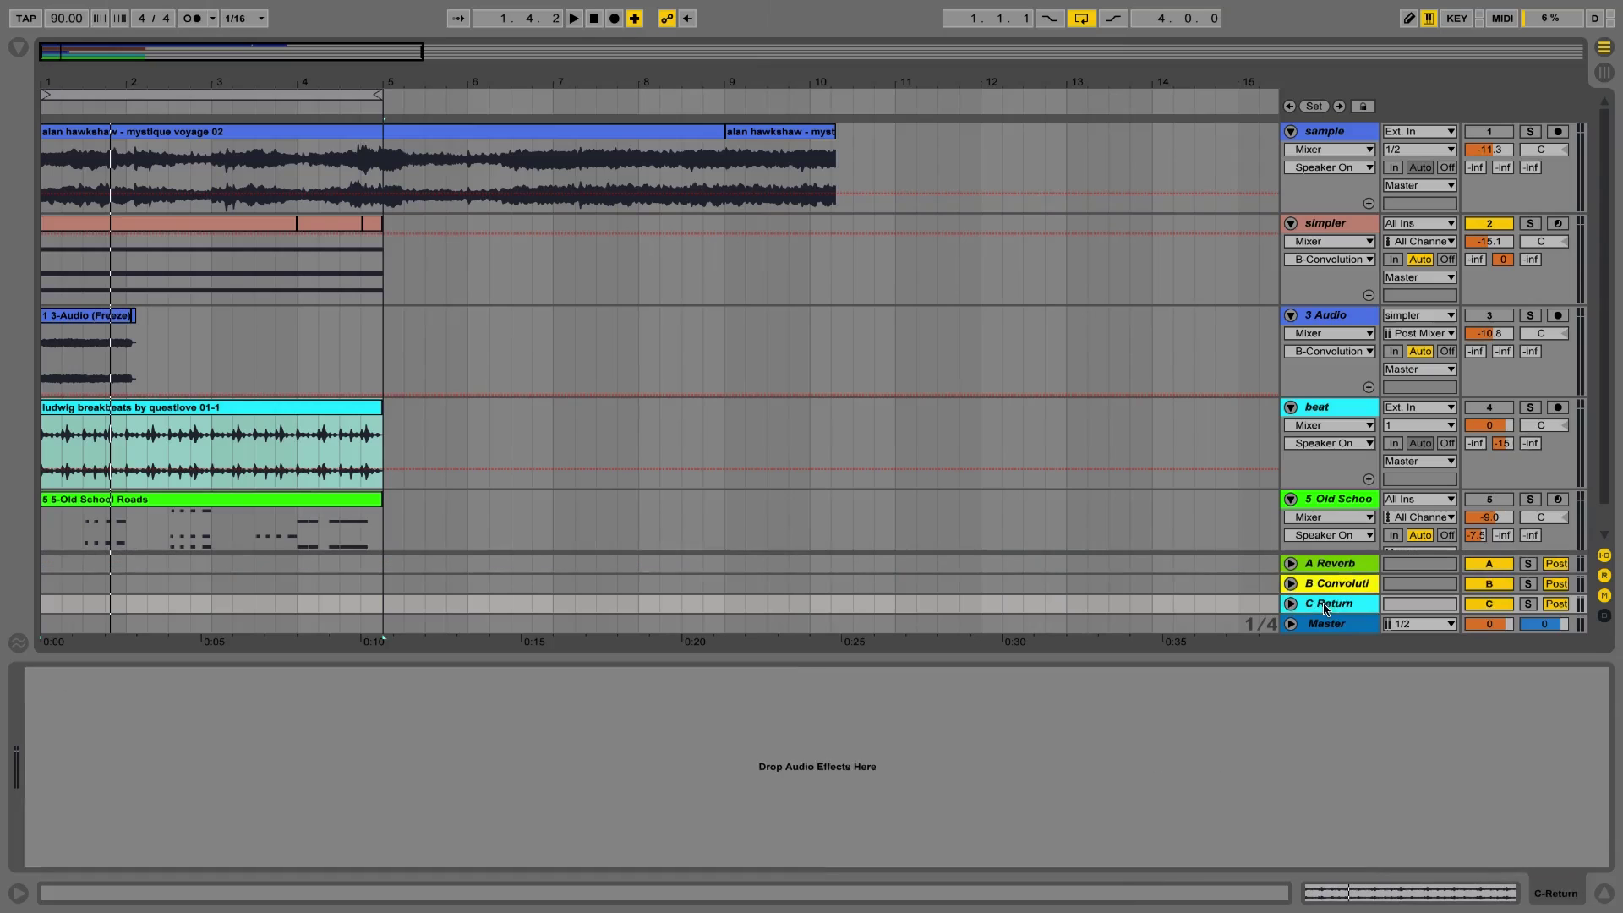
click(1329, 586)
drag(471, 686, 482, 634)
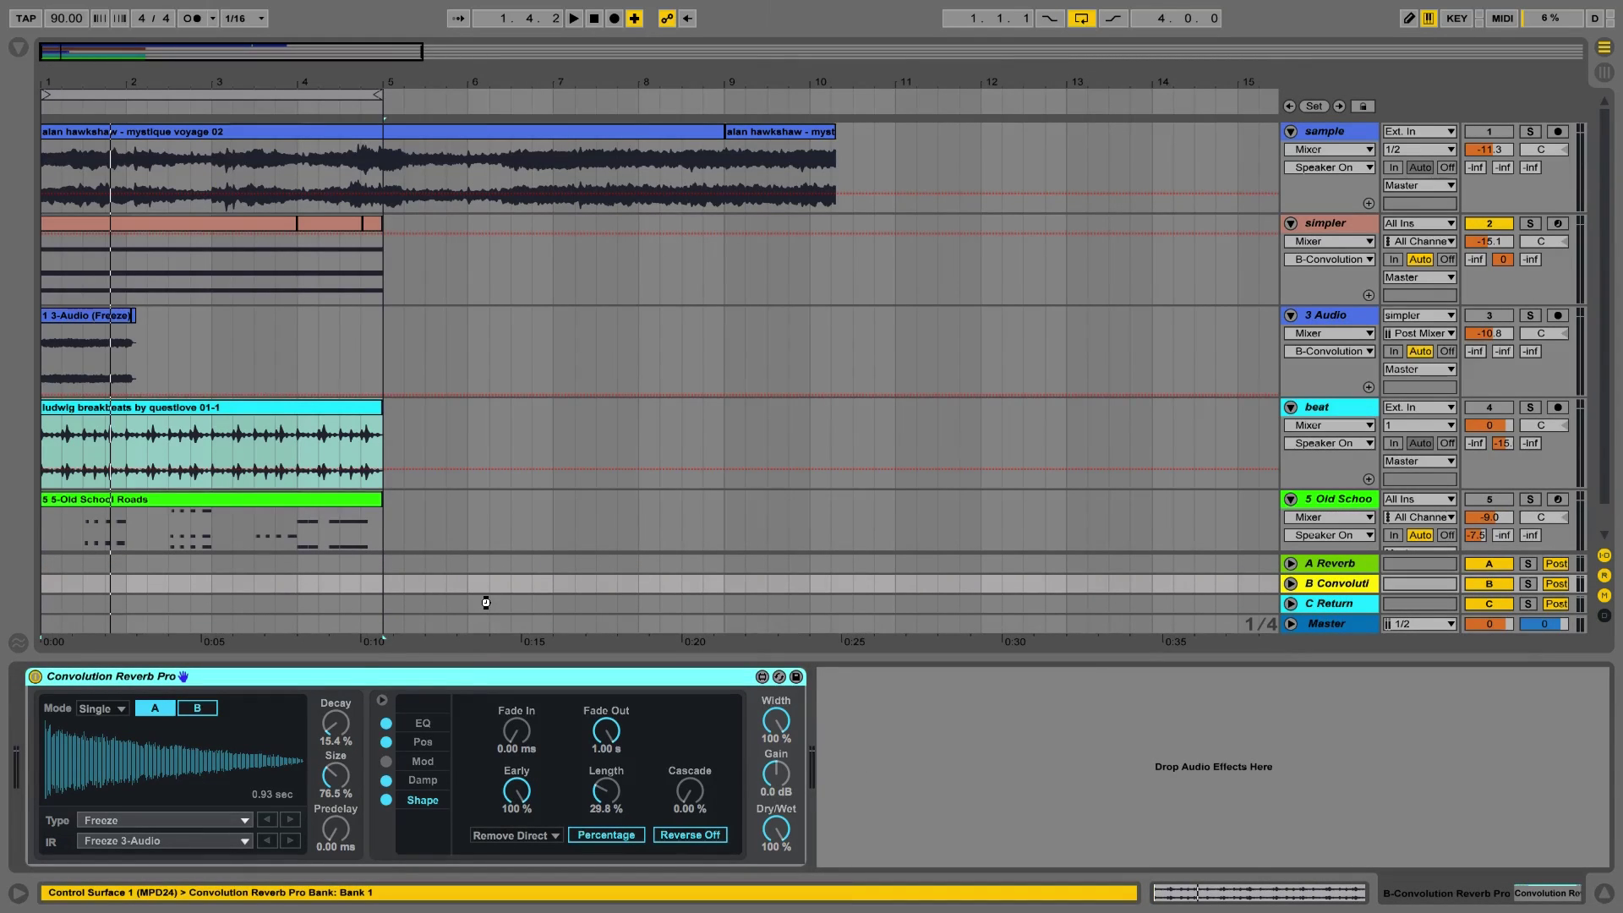
drag(486, 602, 488, 603)
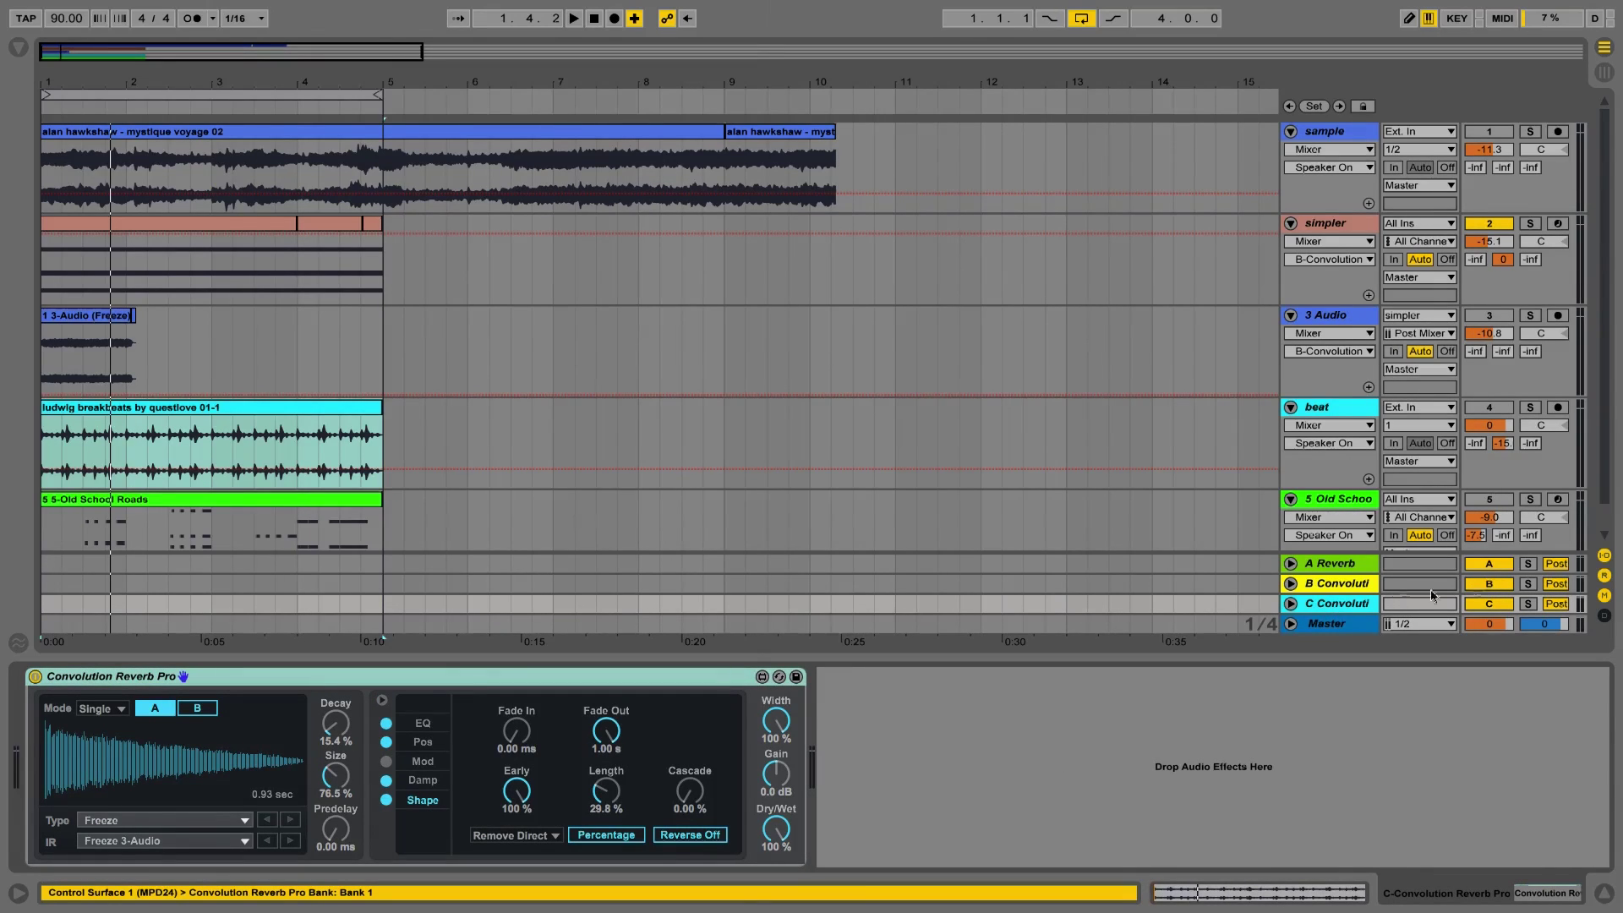
Step: Send the simpler track to return C, start playback, and enlarge Size and Length to 72.7%
click(1530, 259)
key(space)
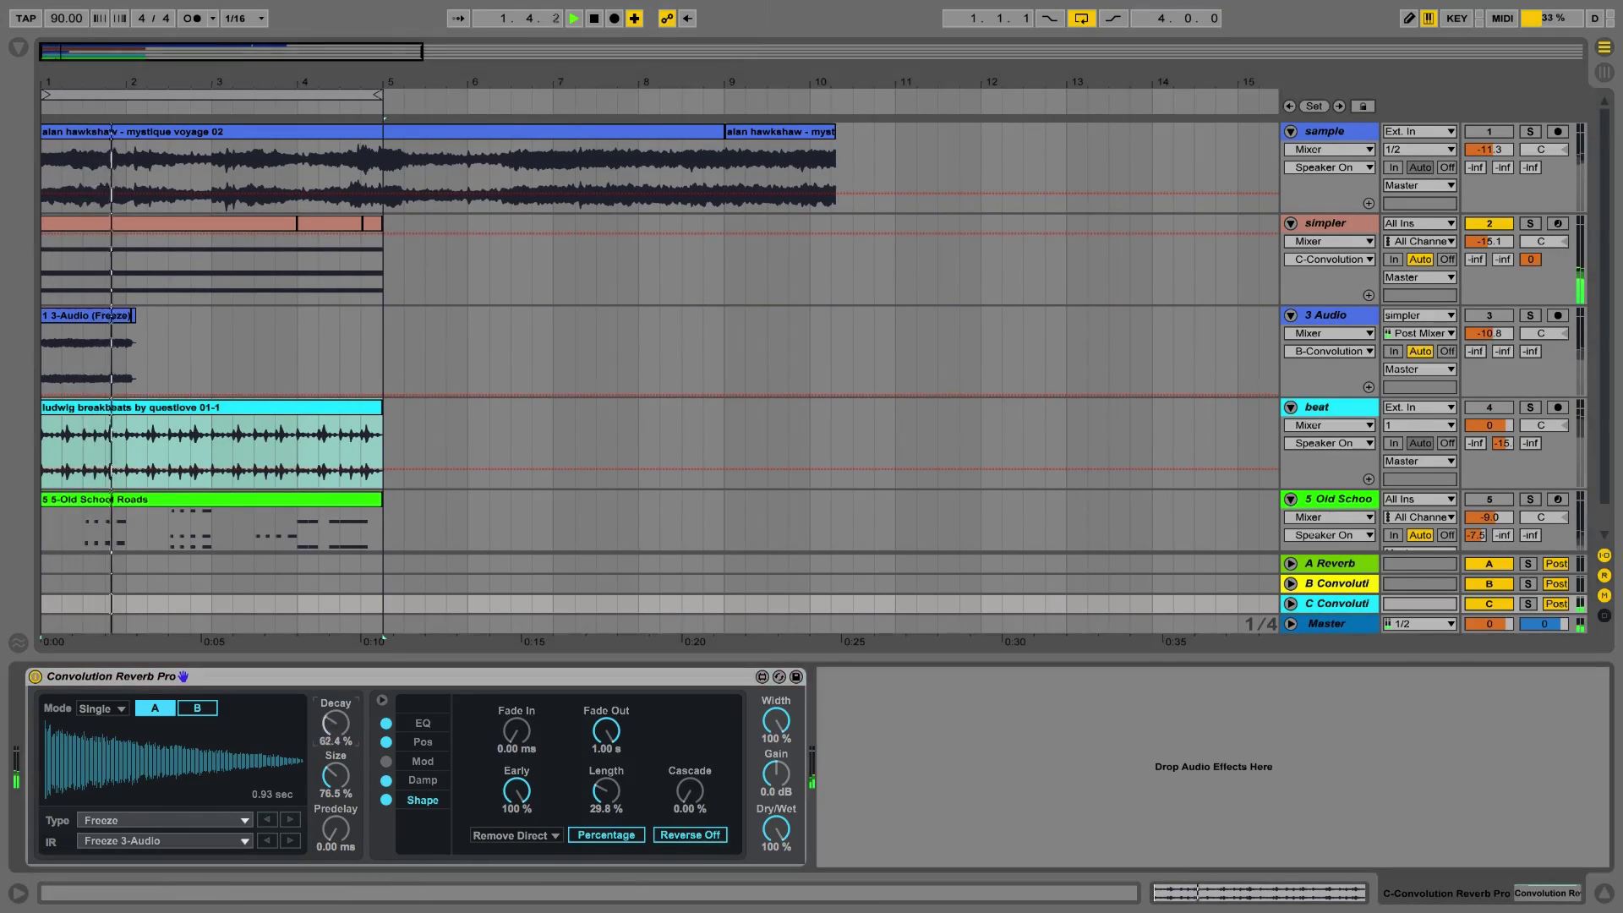
drag(336, 775, 336, 740)
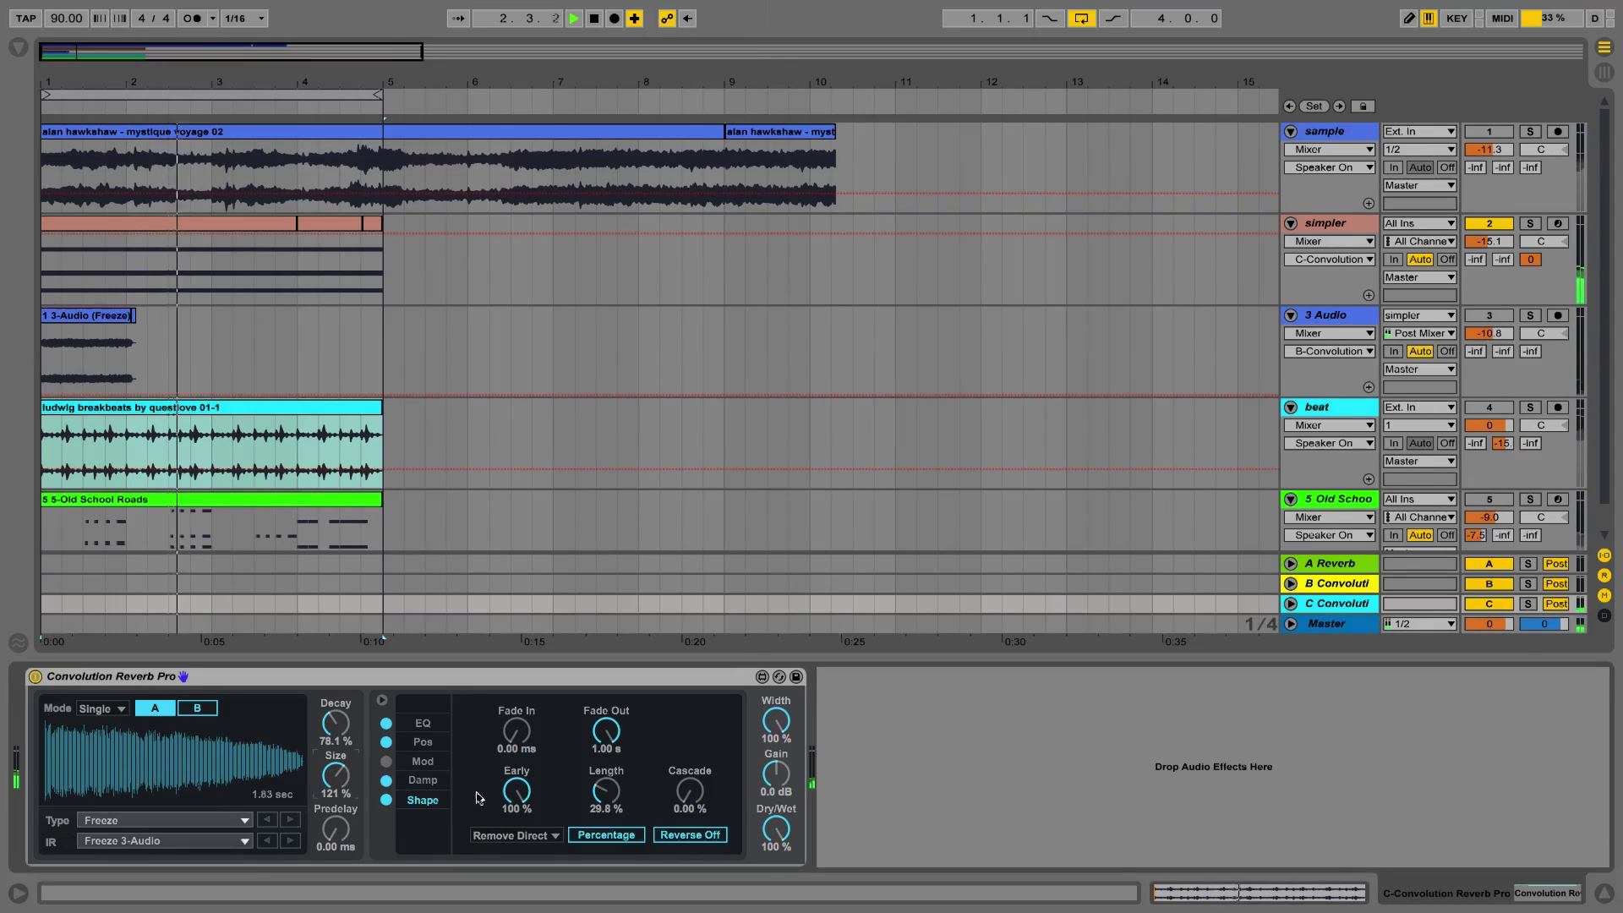
drag(606, 791, 606, 744)
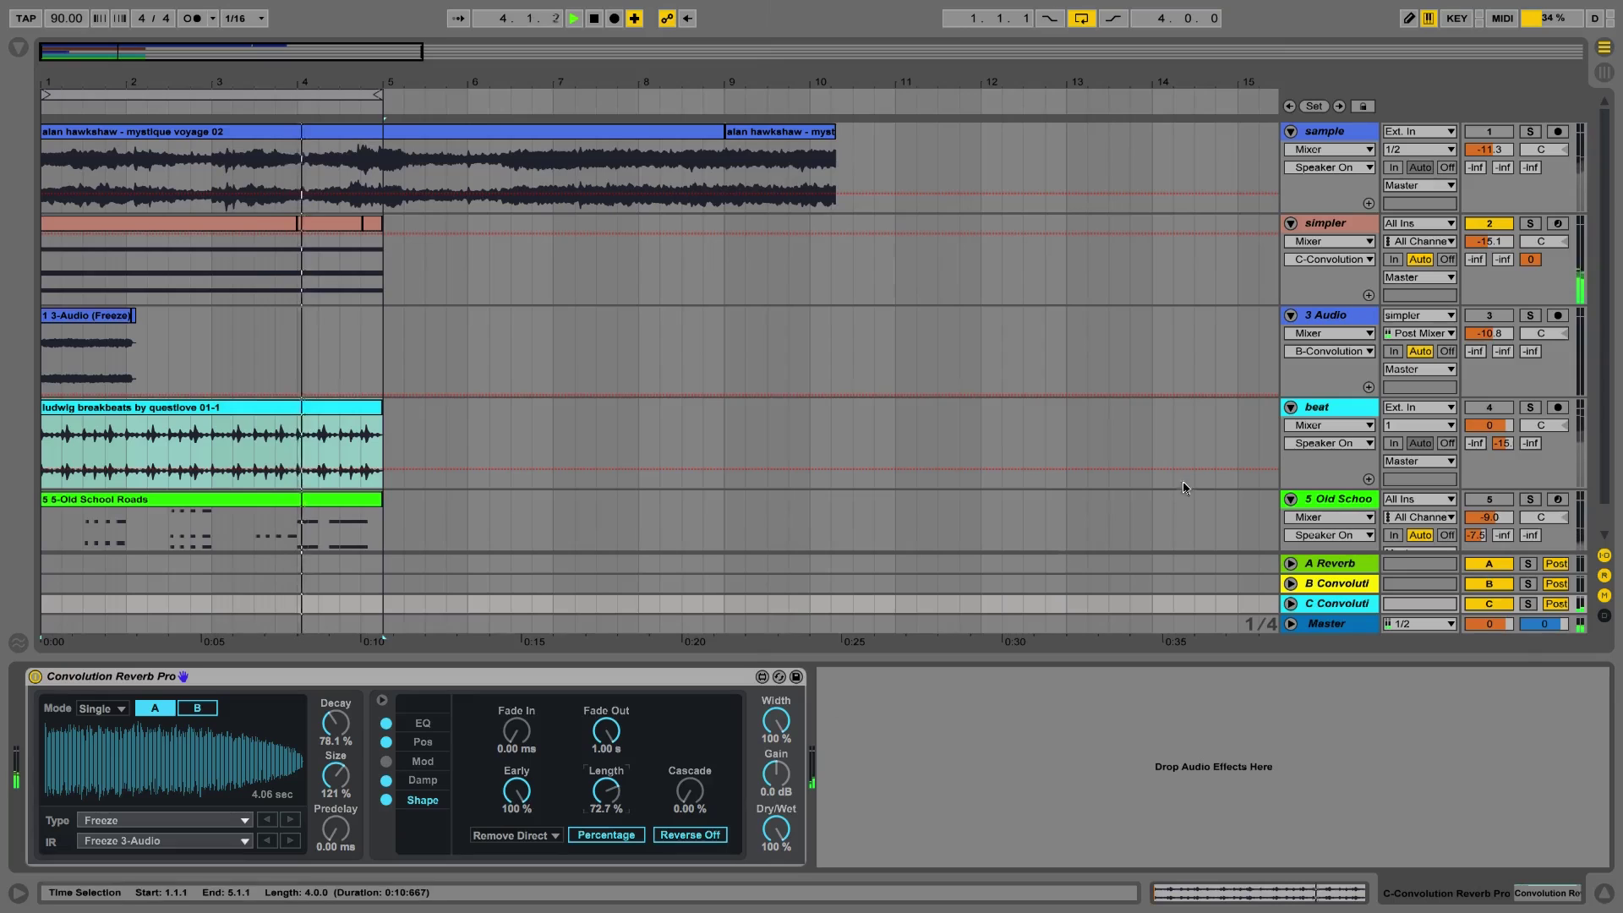
Step: Raise return C's volume to 6.0, then set reverb Decay to 134% and Size to 152%
click(1289, 605)
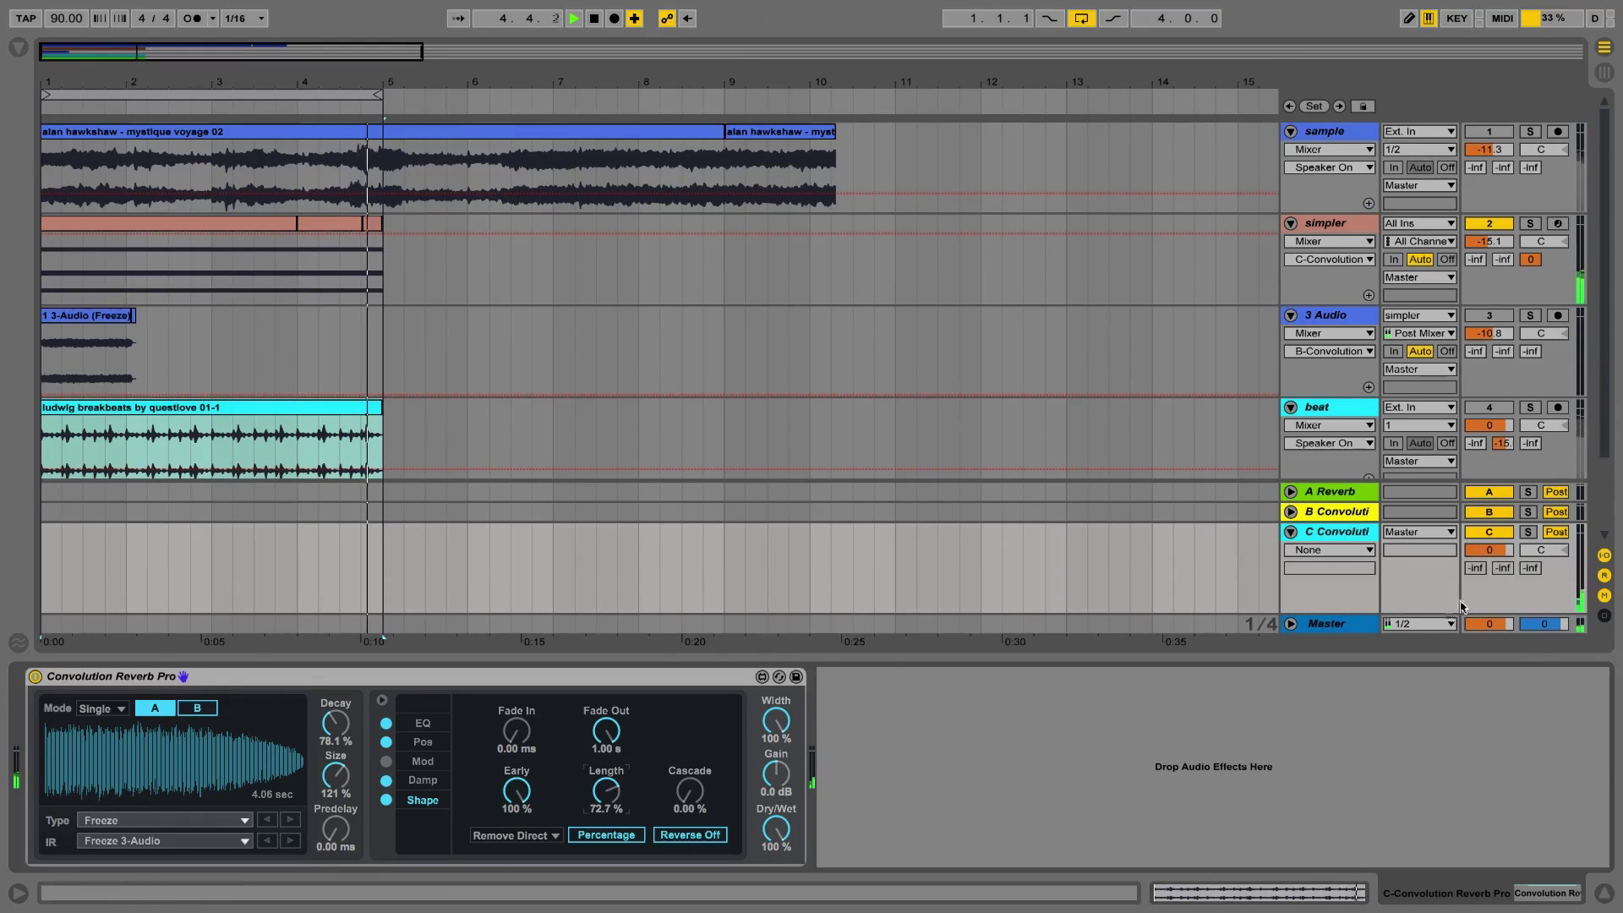
drag(1490, 550, 1490, 542)
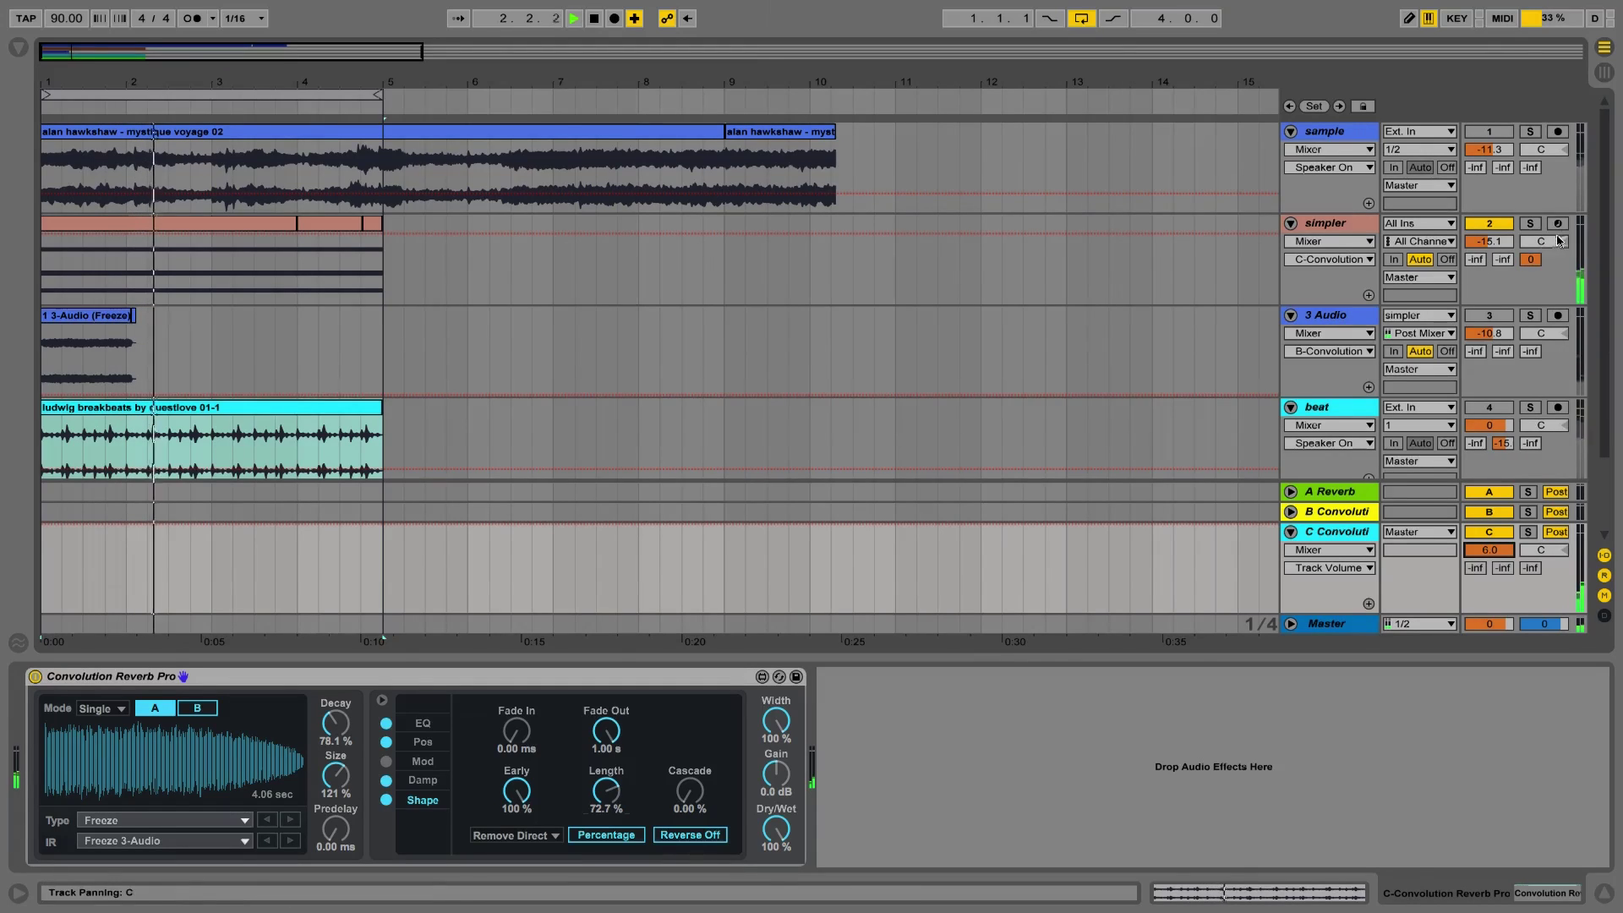
click(1479, 538)
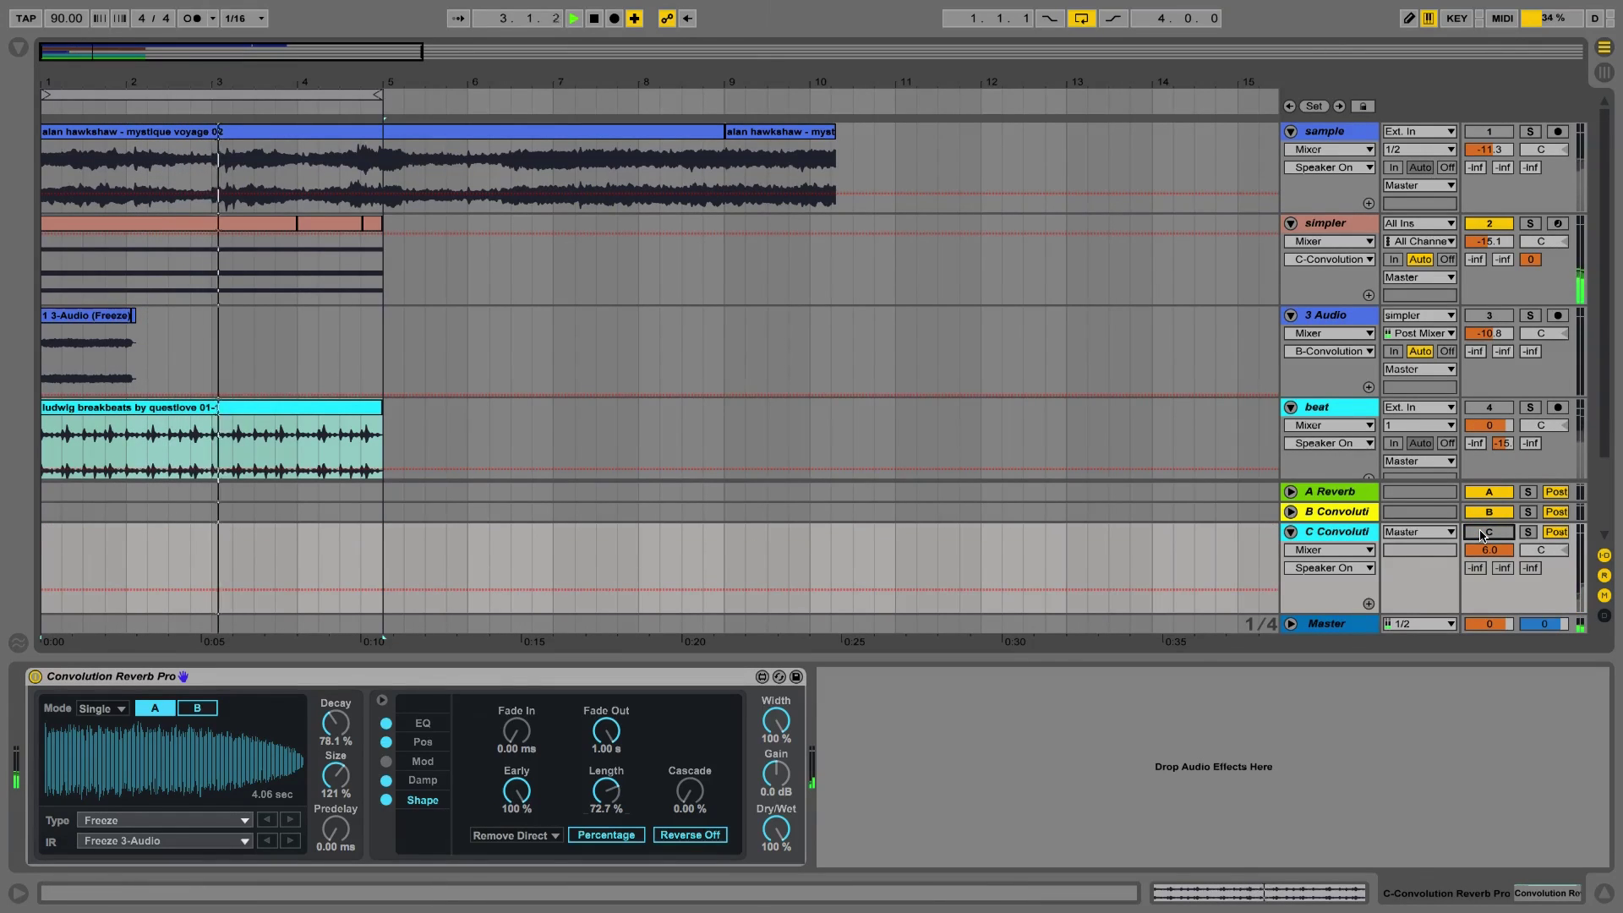
drag(355, 732, 335, 779)
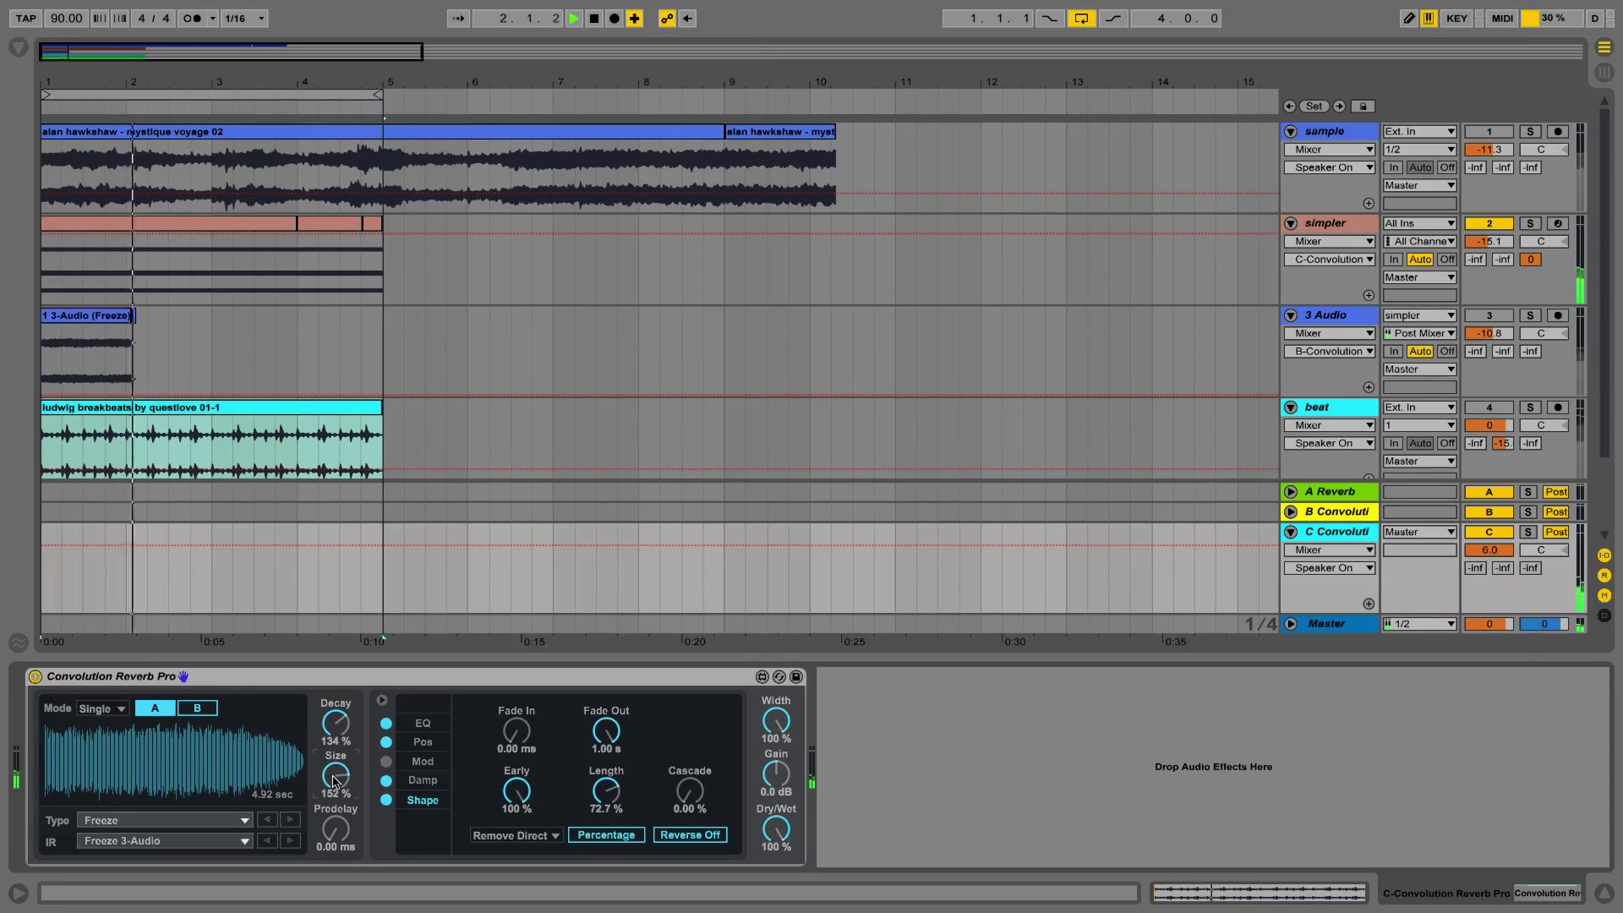
drag(335, 781, 335, 778)
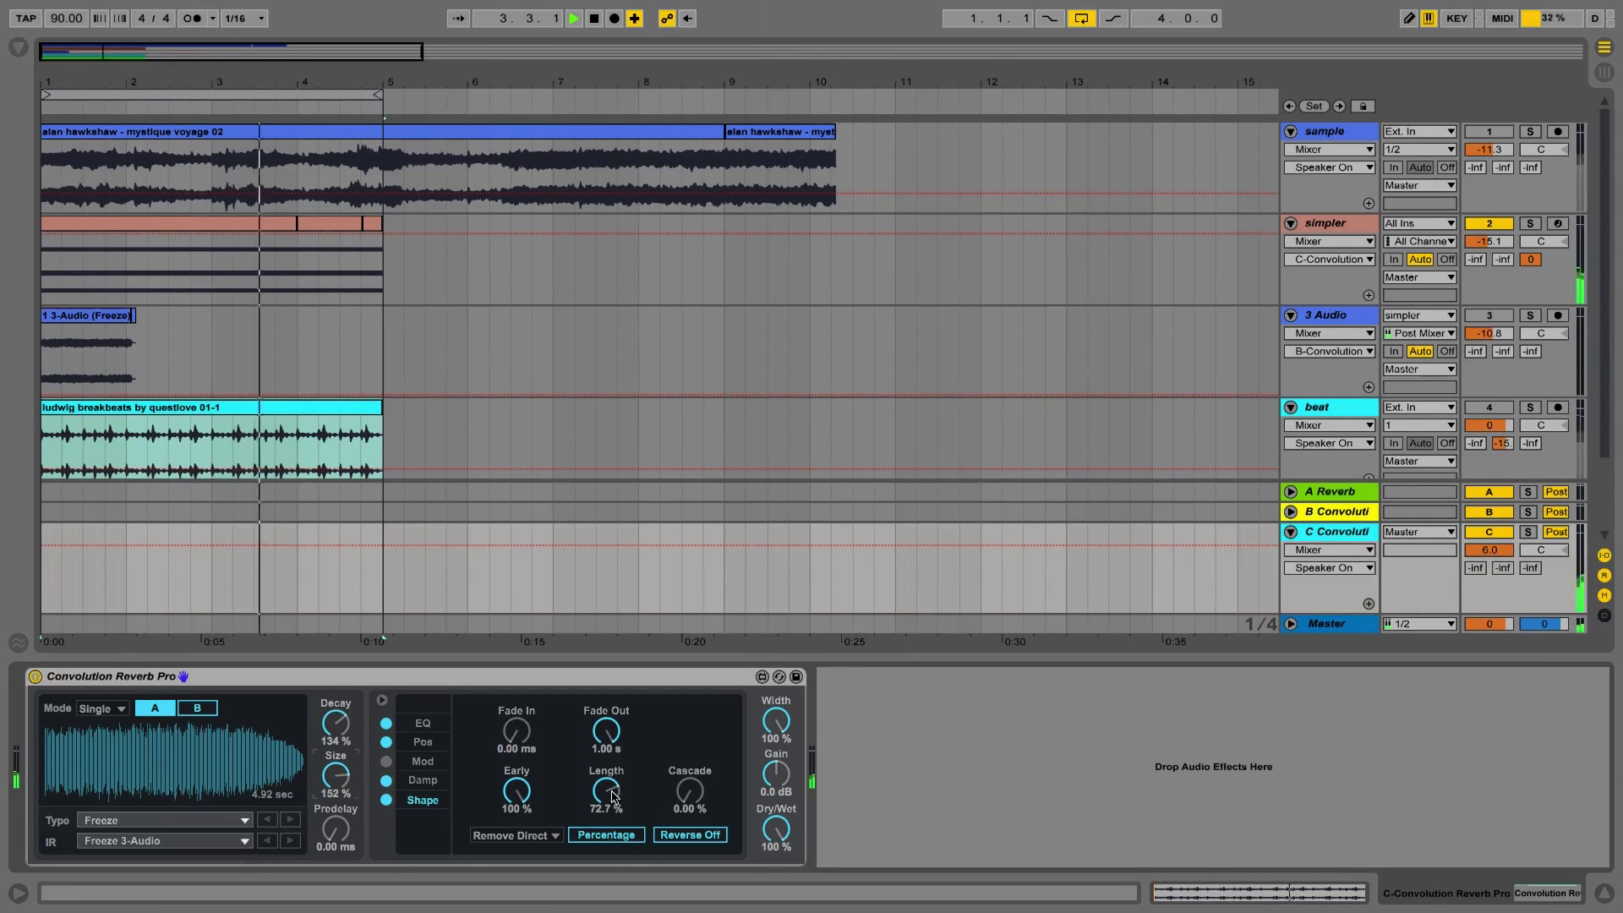
Step: Damp return C's reverb low end at 120 Hz and enable Widen modulation at 1.47 Hz, 93%
click(448, 779)
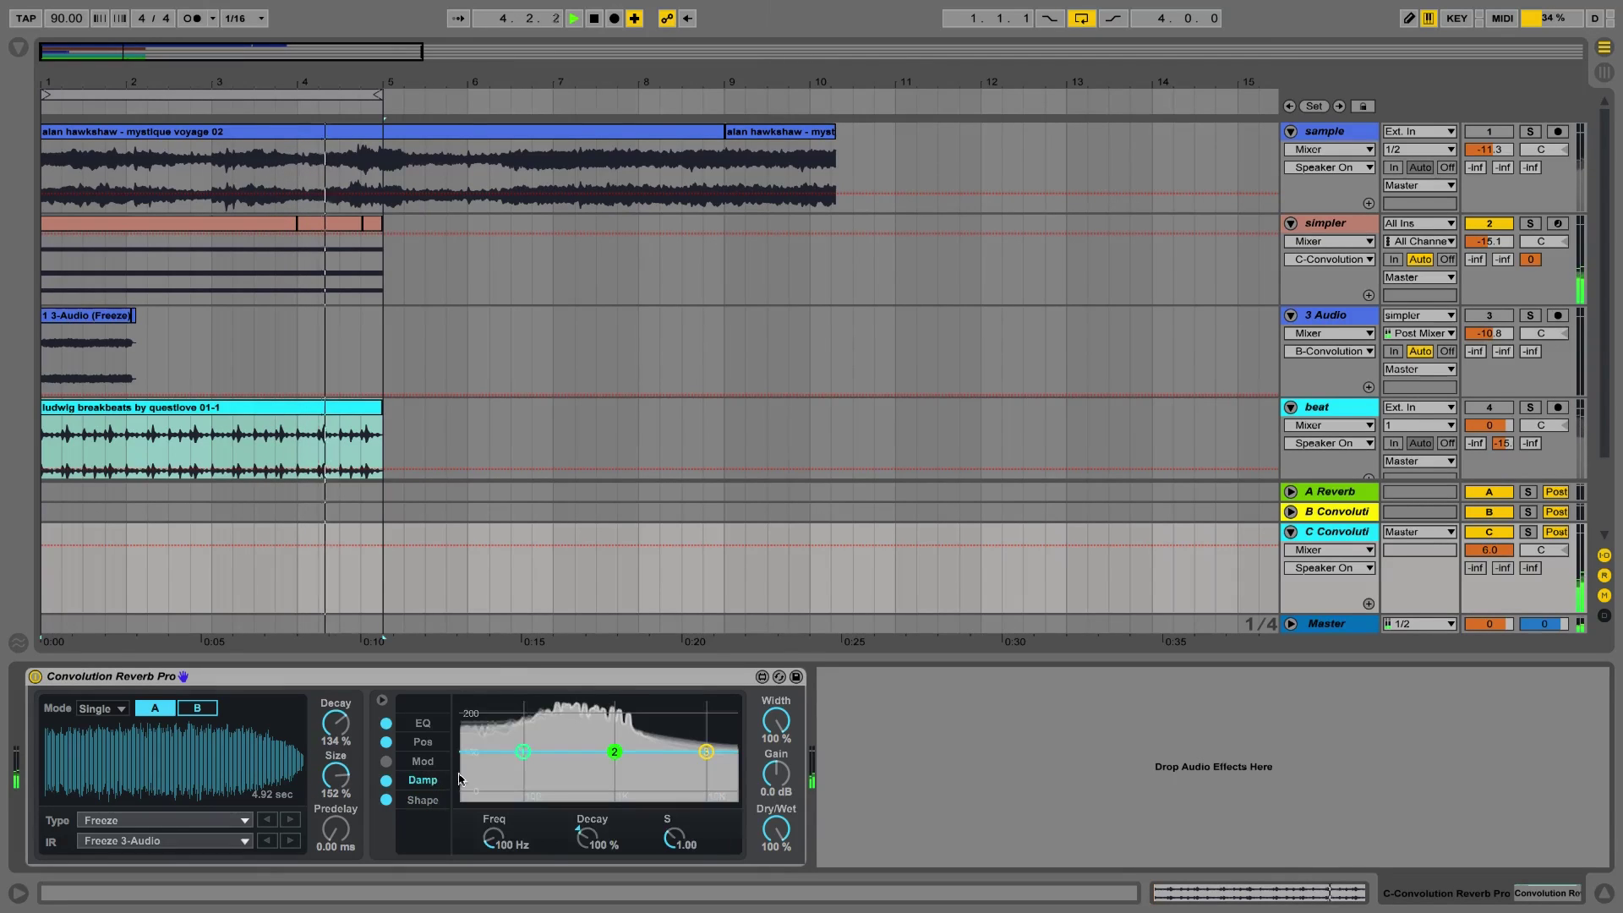
drag(519, 755, 530, 826)
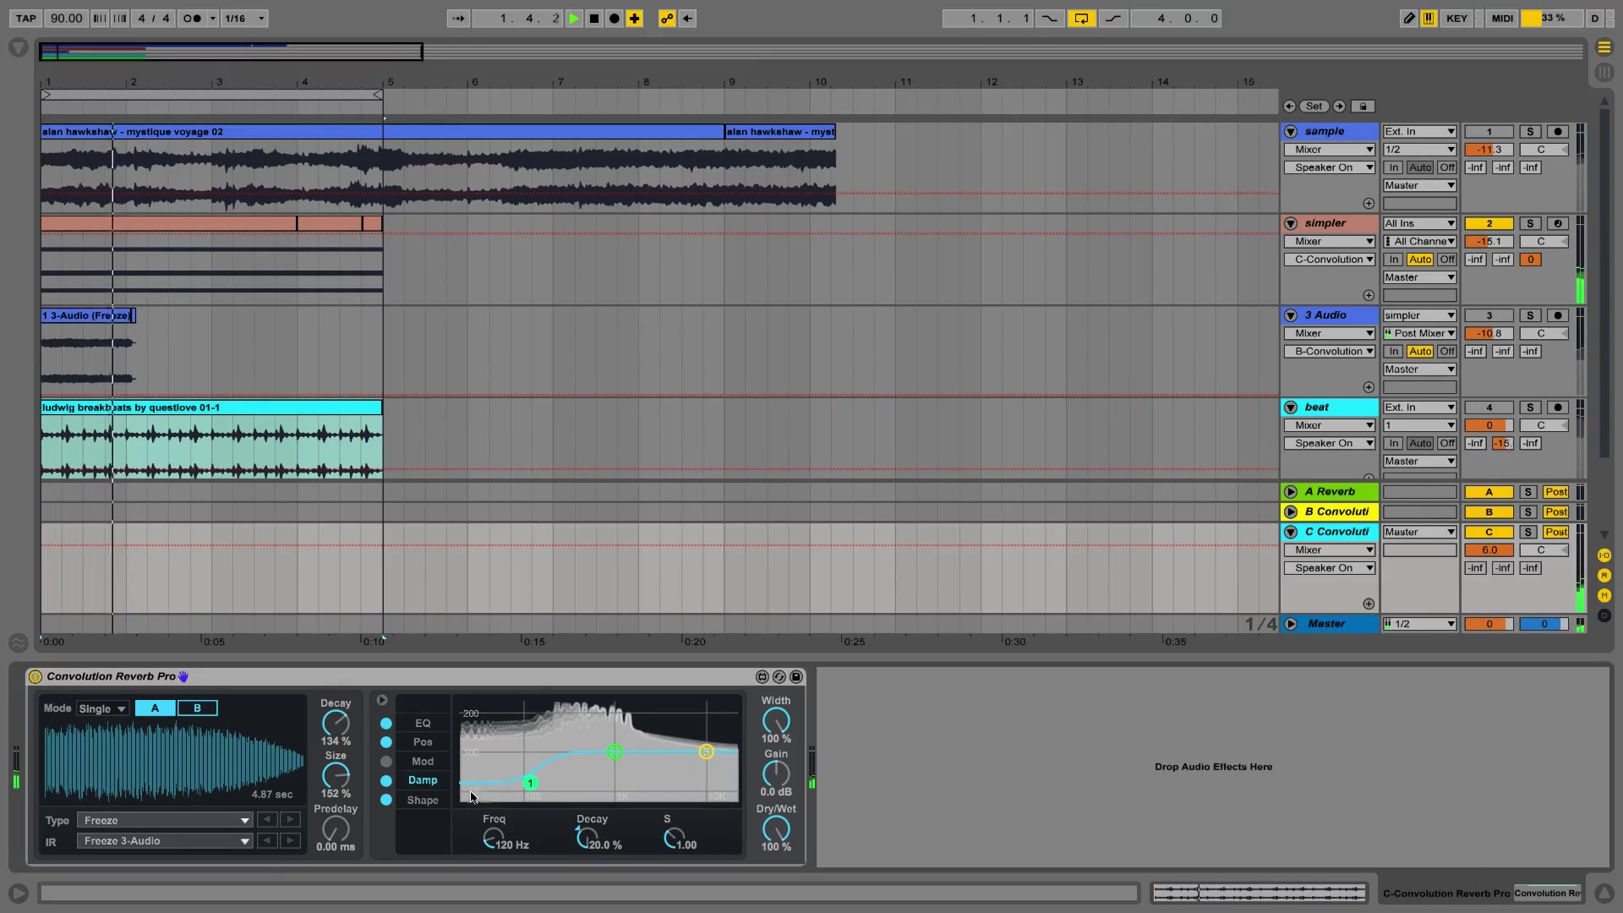
click(387, 762)
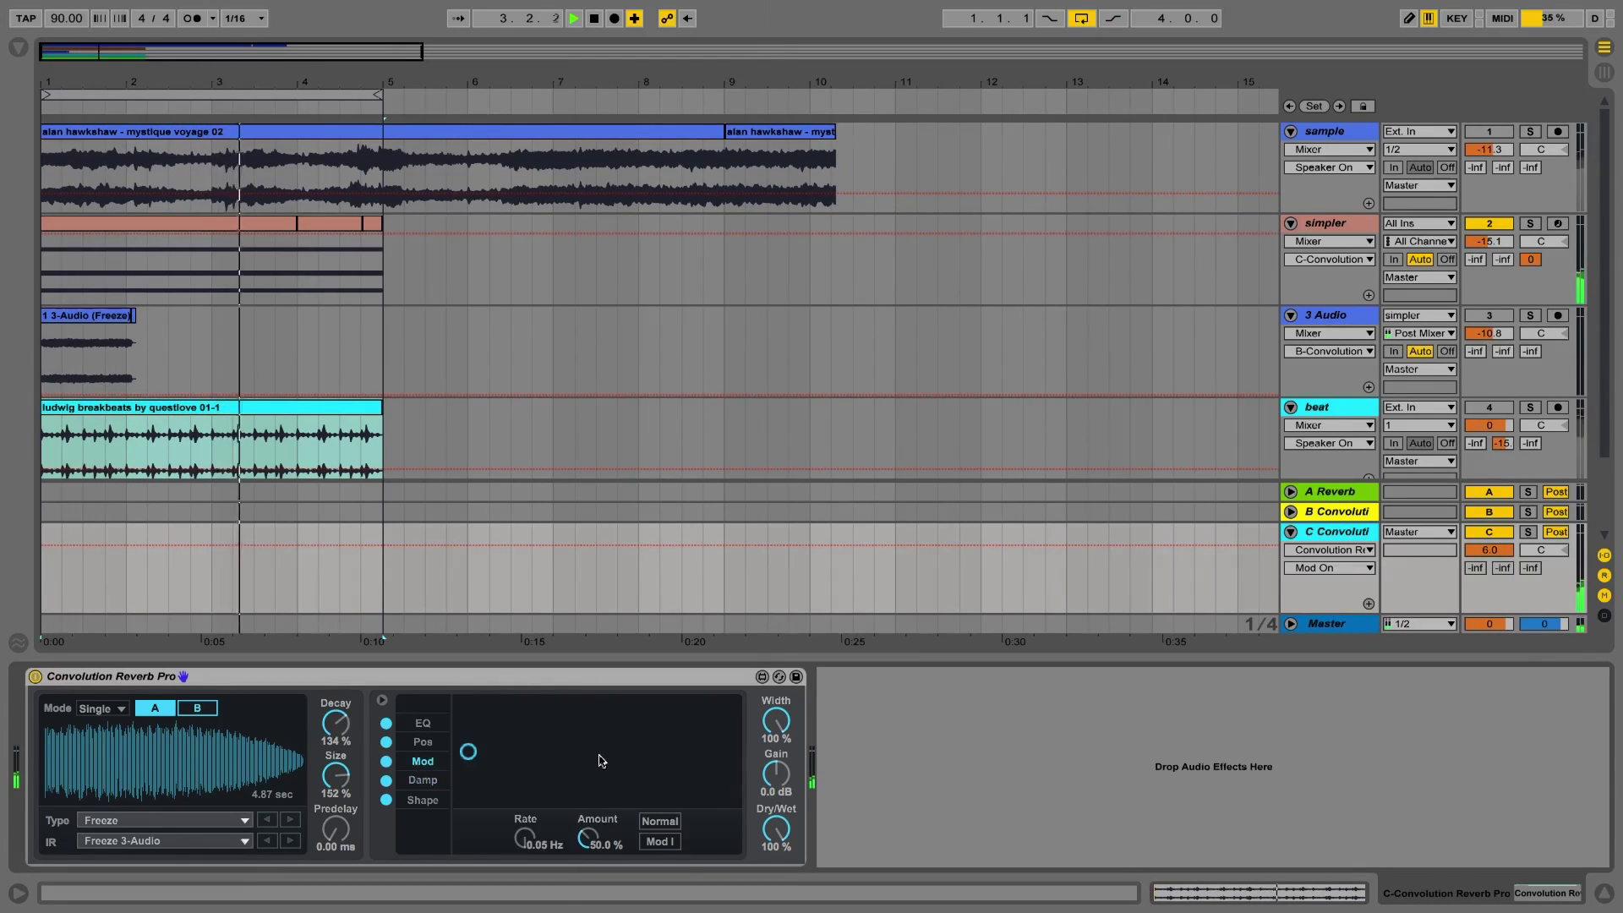
click(653, 822)
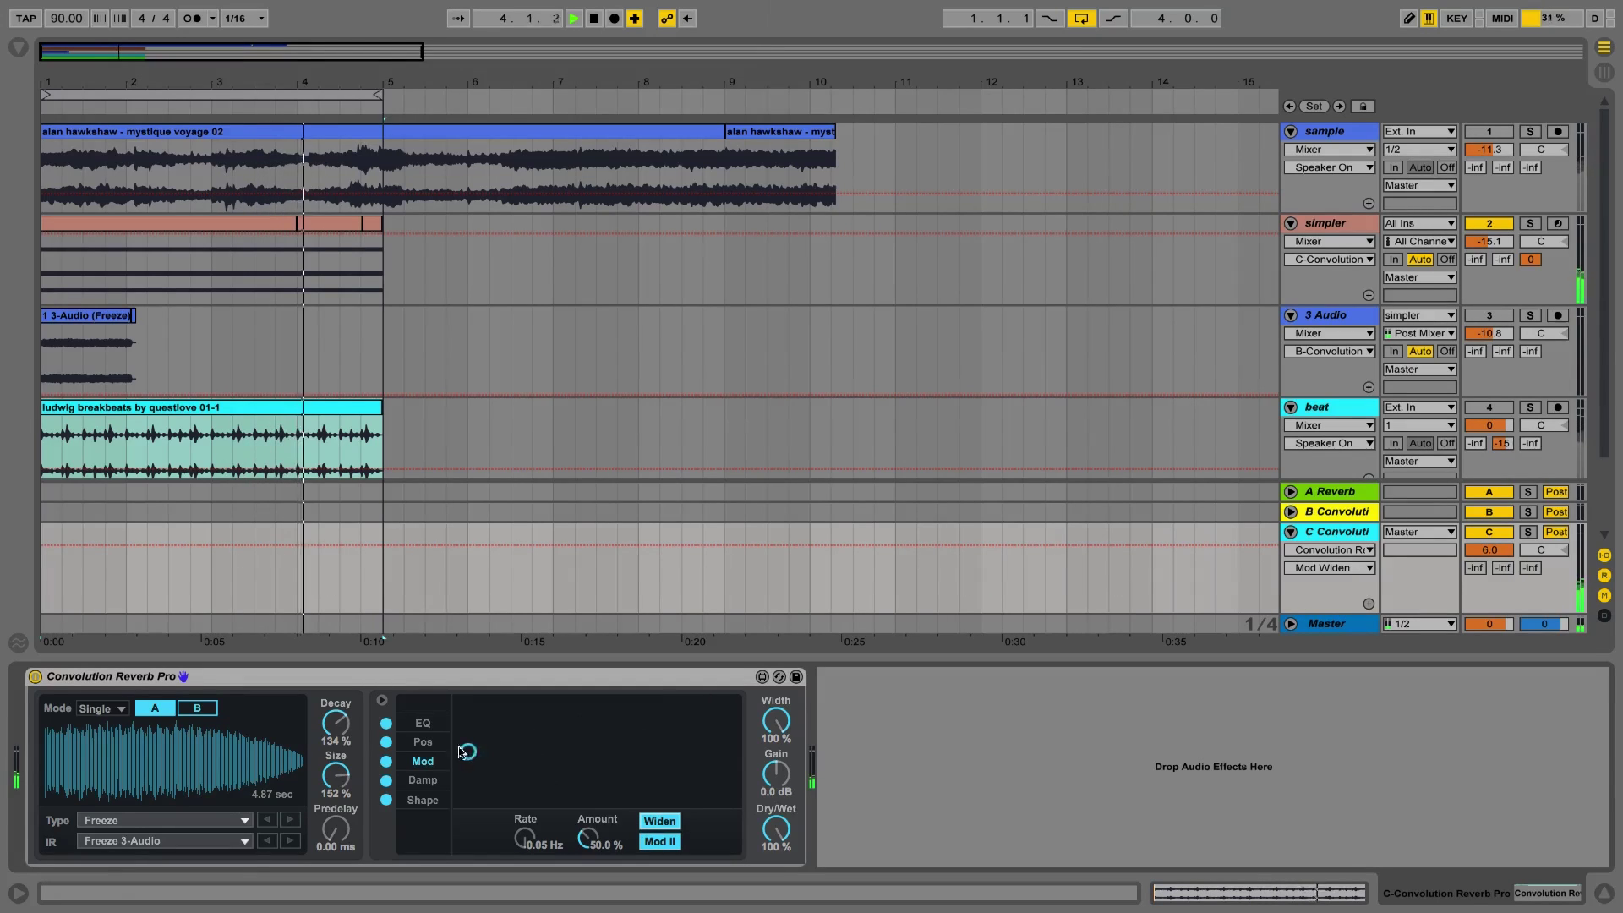
drag(465, 751, 658, 716)
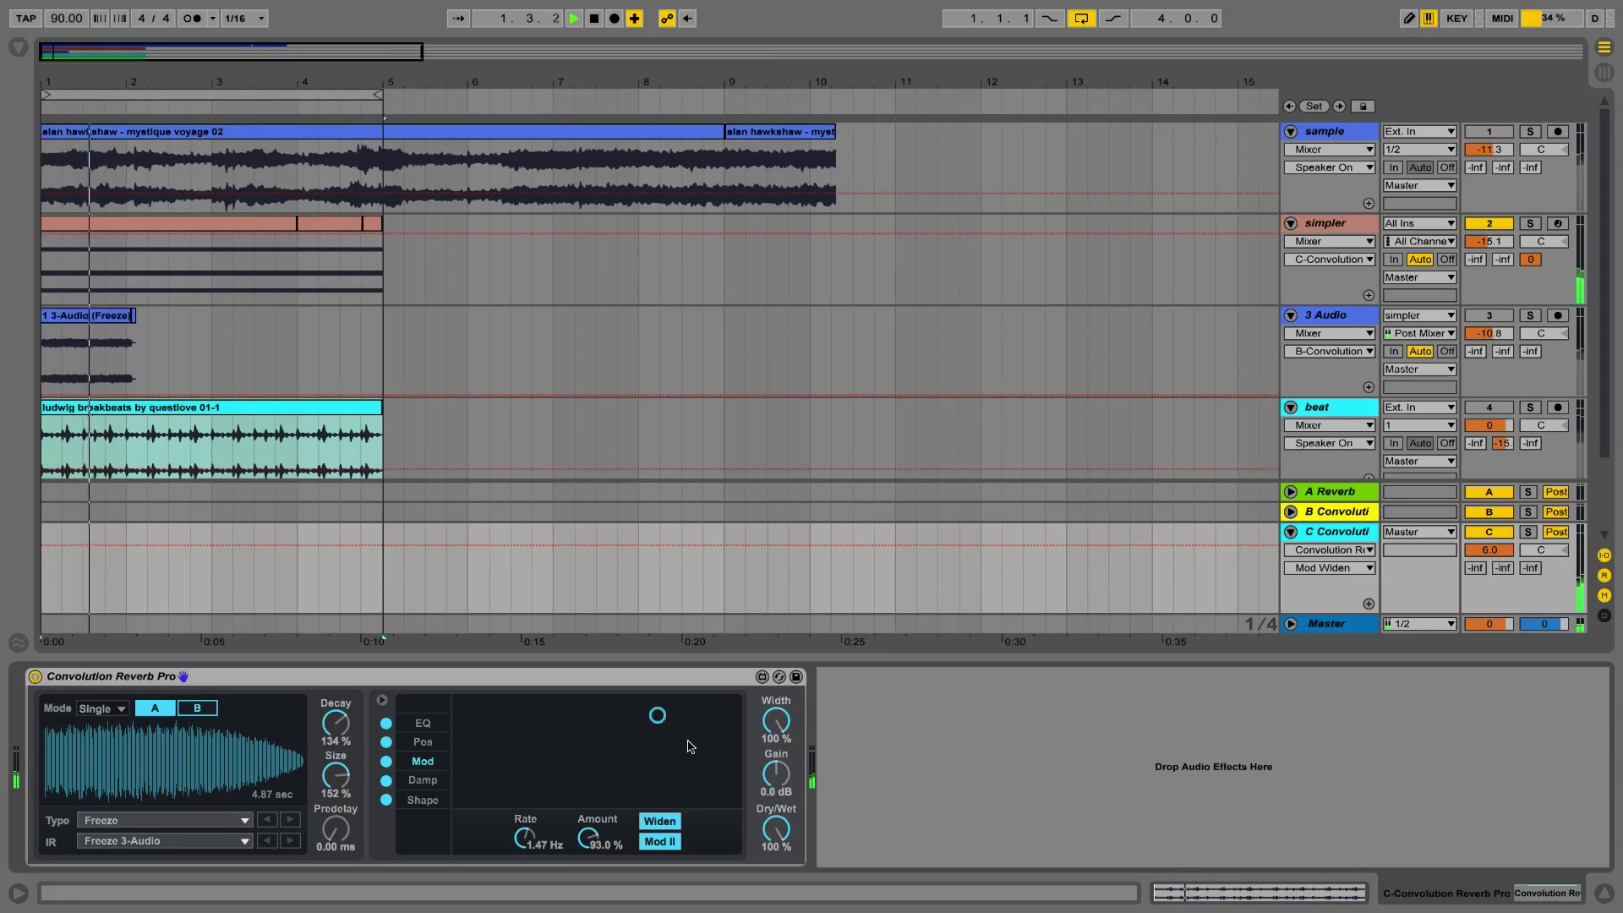
Step: Mute return C to compare, then unmute it and set its volume to 4.3
click(1489, 533)
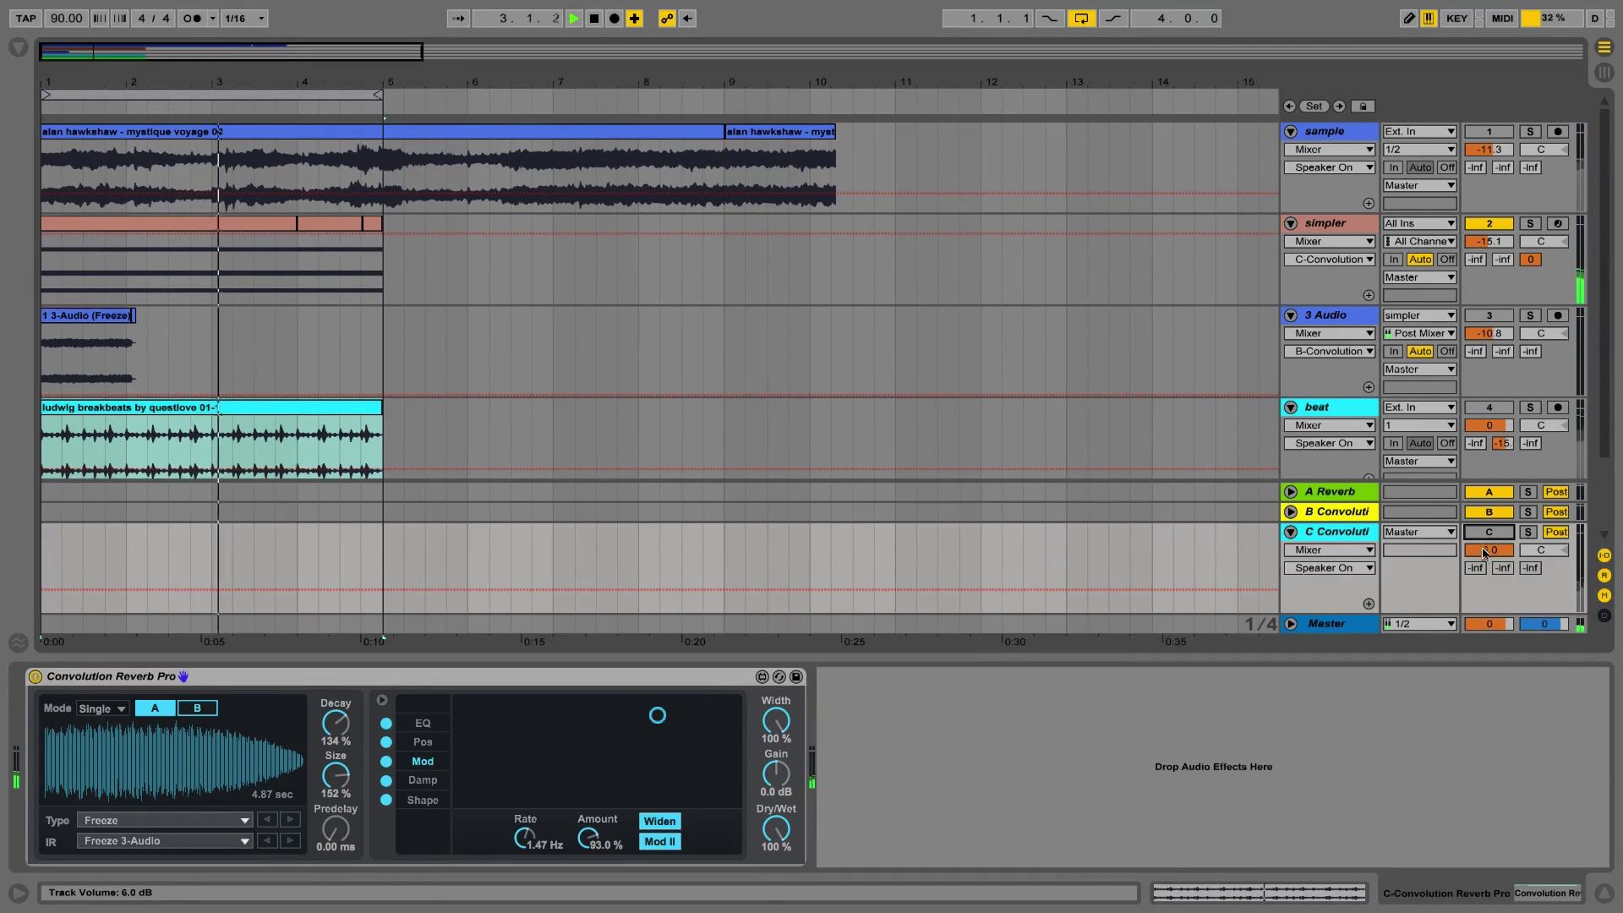
drag(1490, 550, 1489, 561)
click(1488, 533)
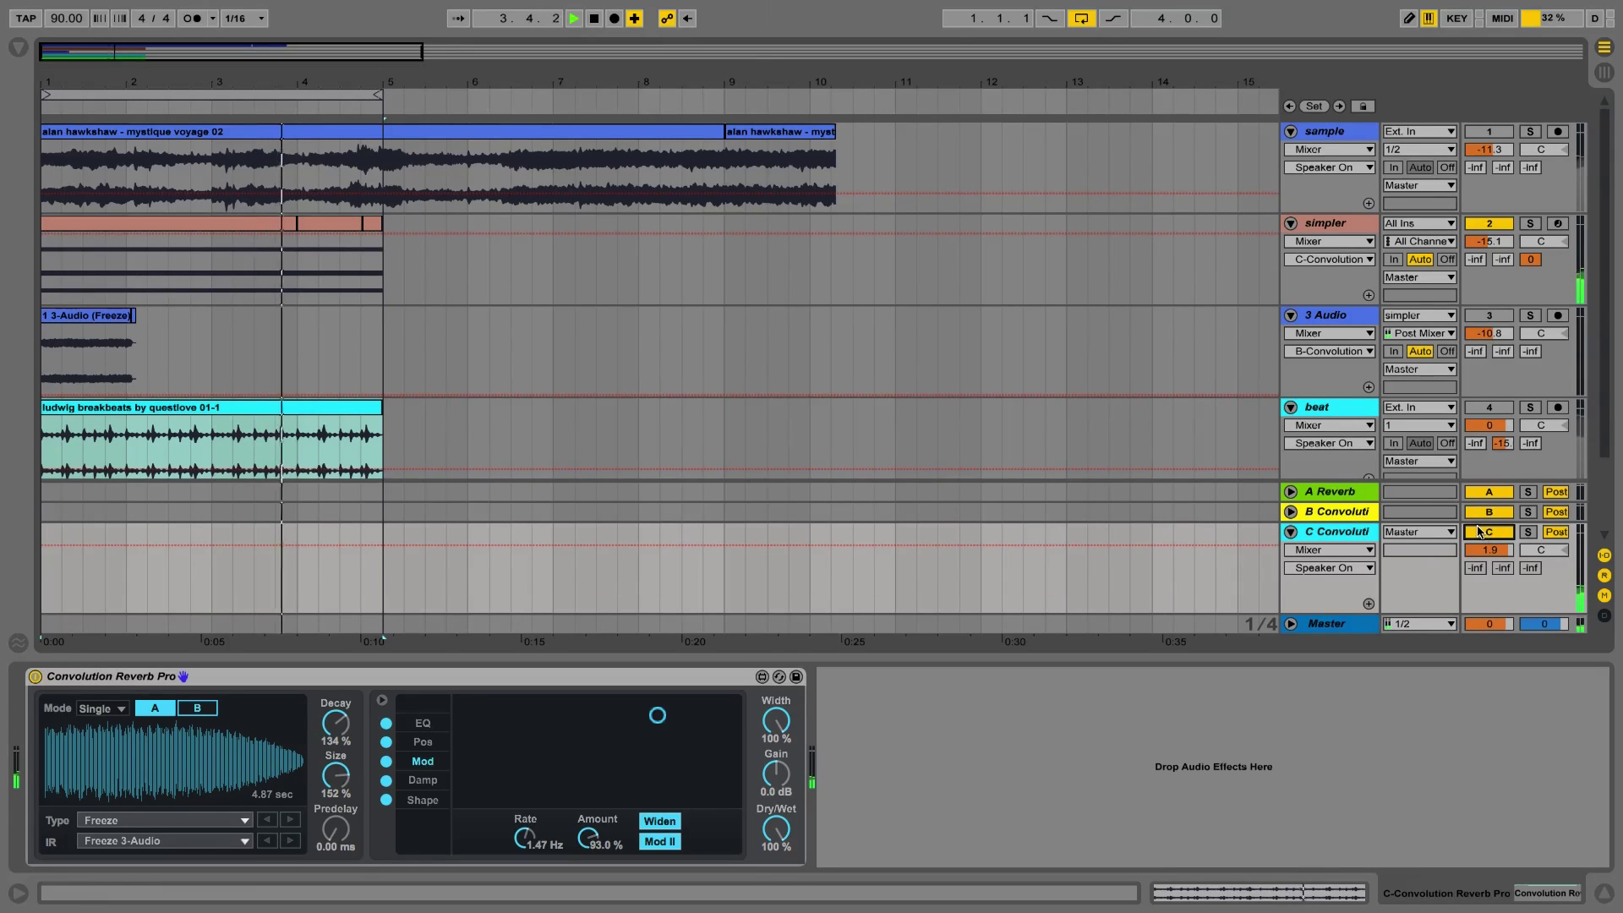
drag(1493, 551, 1494, 544)
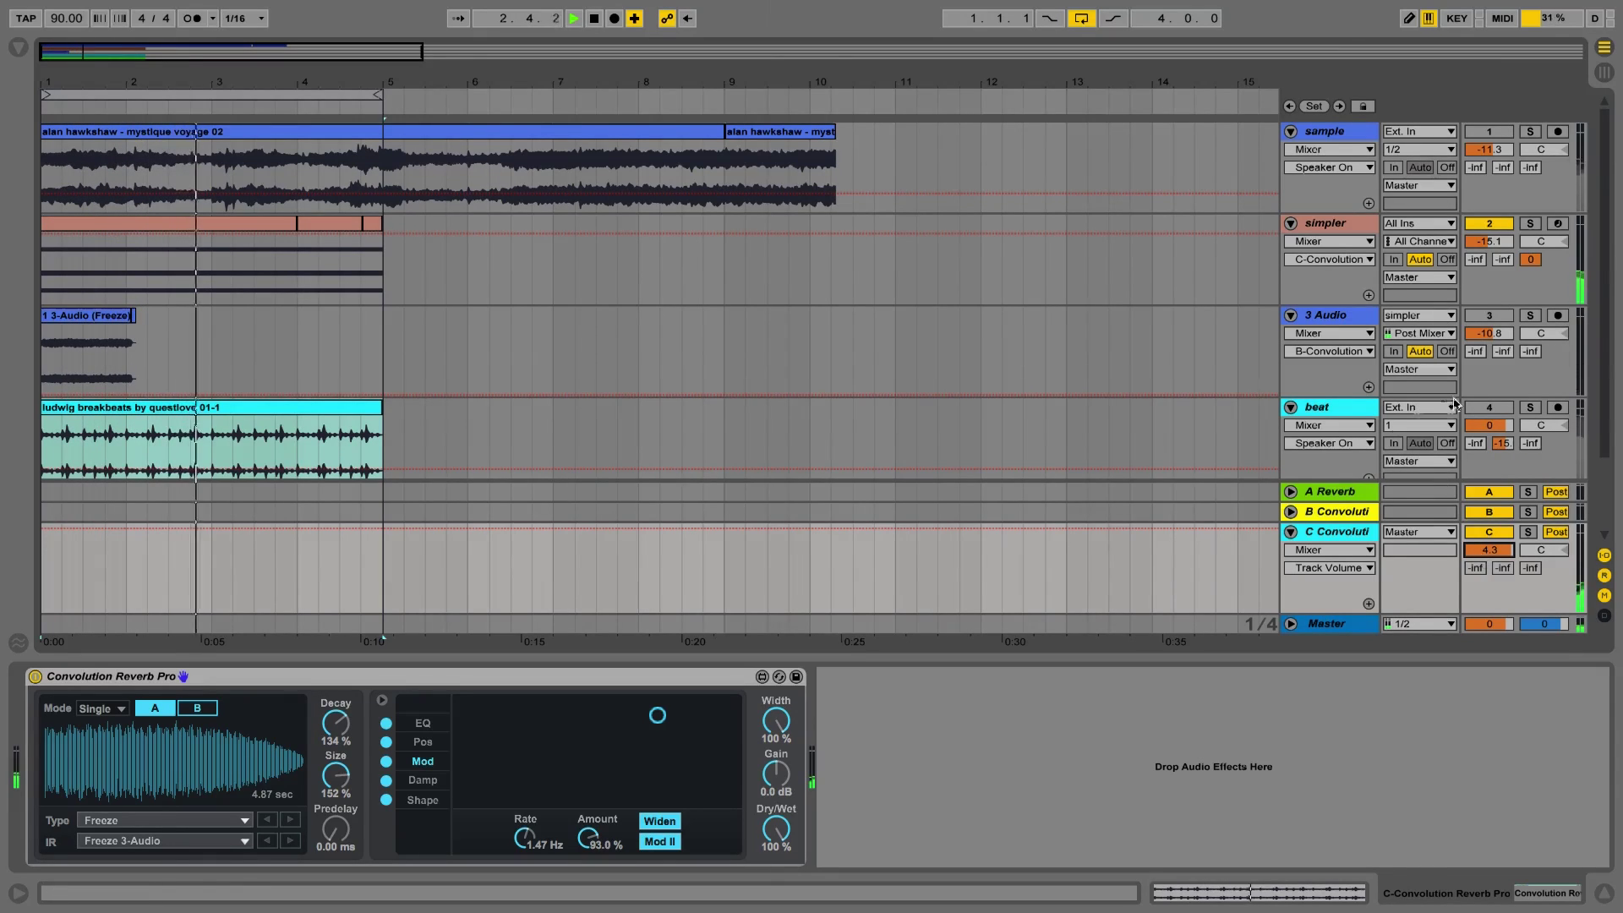
Step: Reactivate the beat track, lower its send to return B to -21.6 dB, and fold it
click(1479, 412)
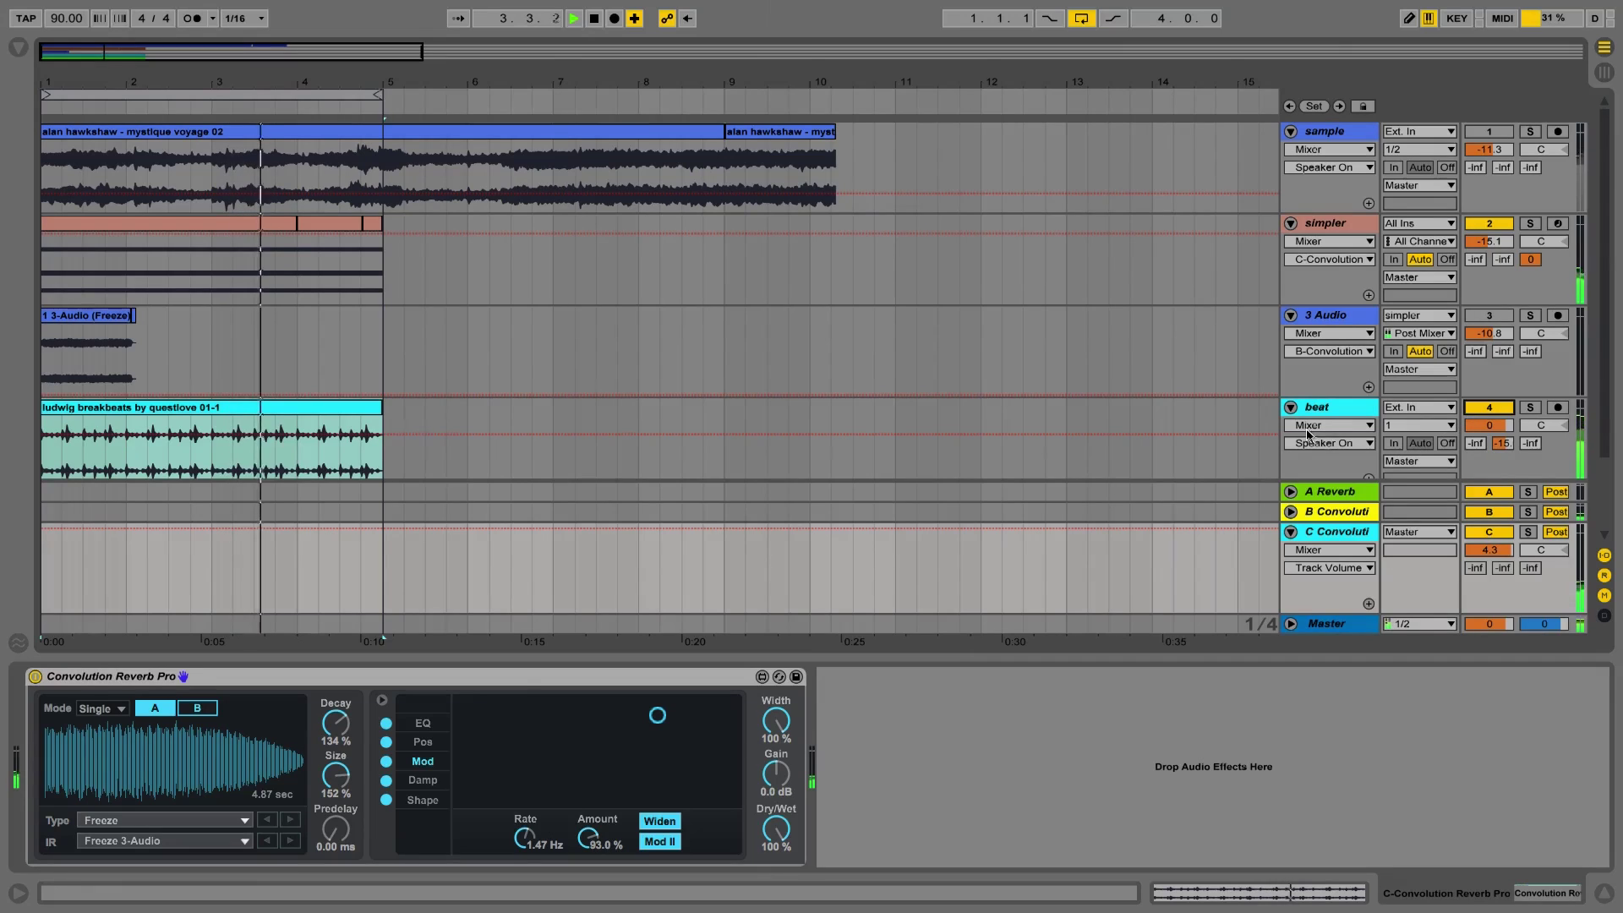
drag(1502, 443, 1503, 448)
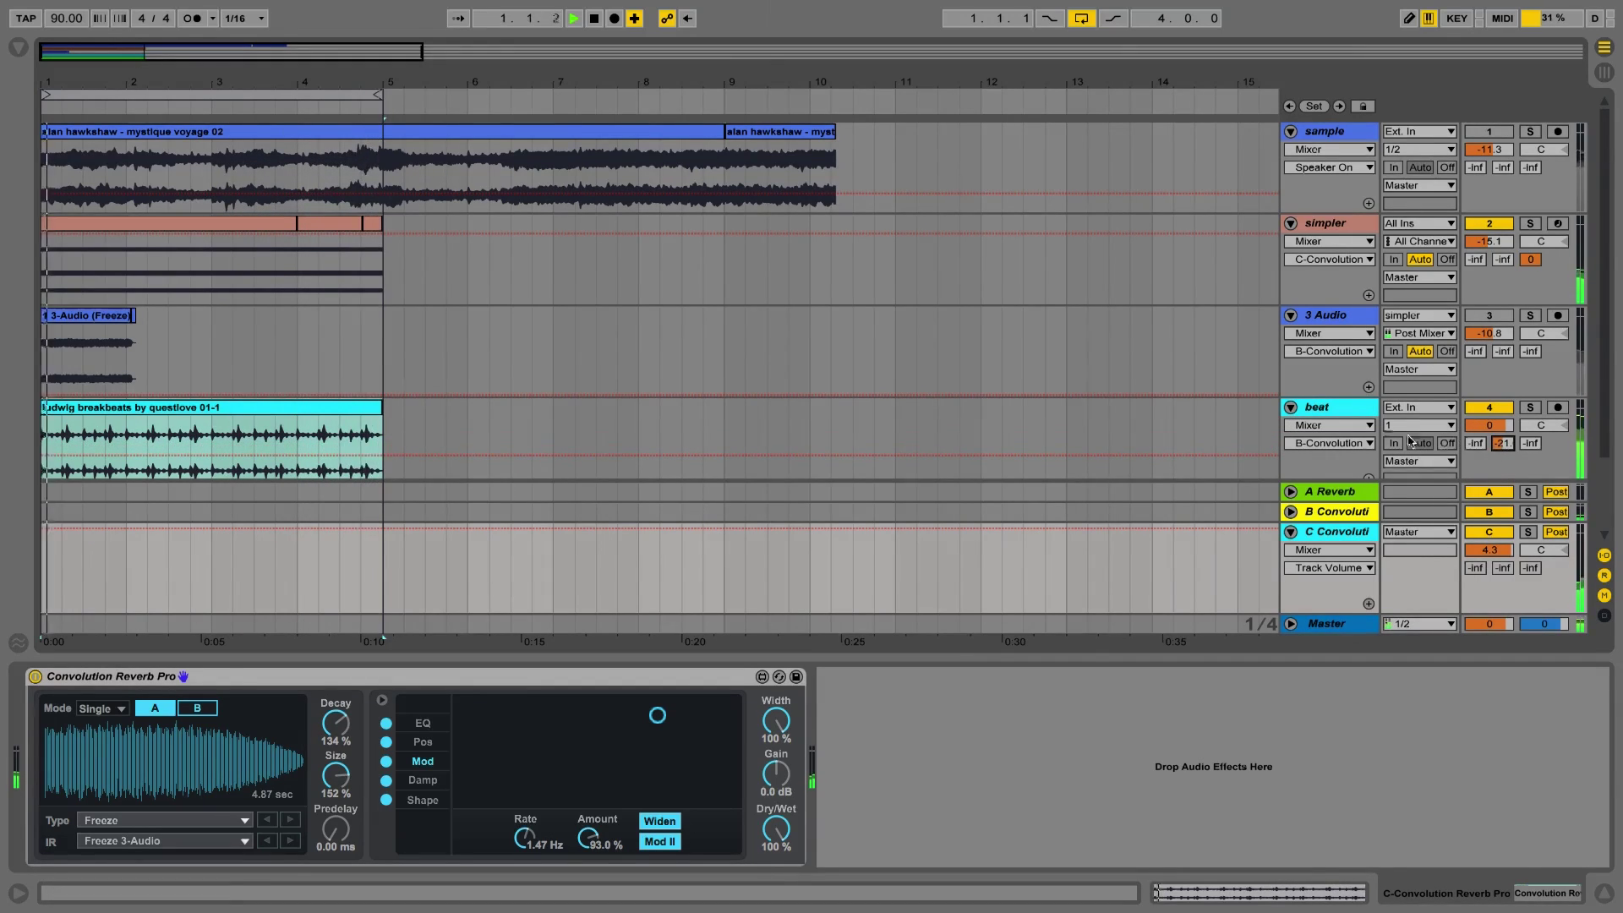
click(1291, 409)
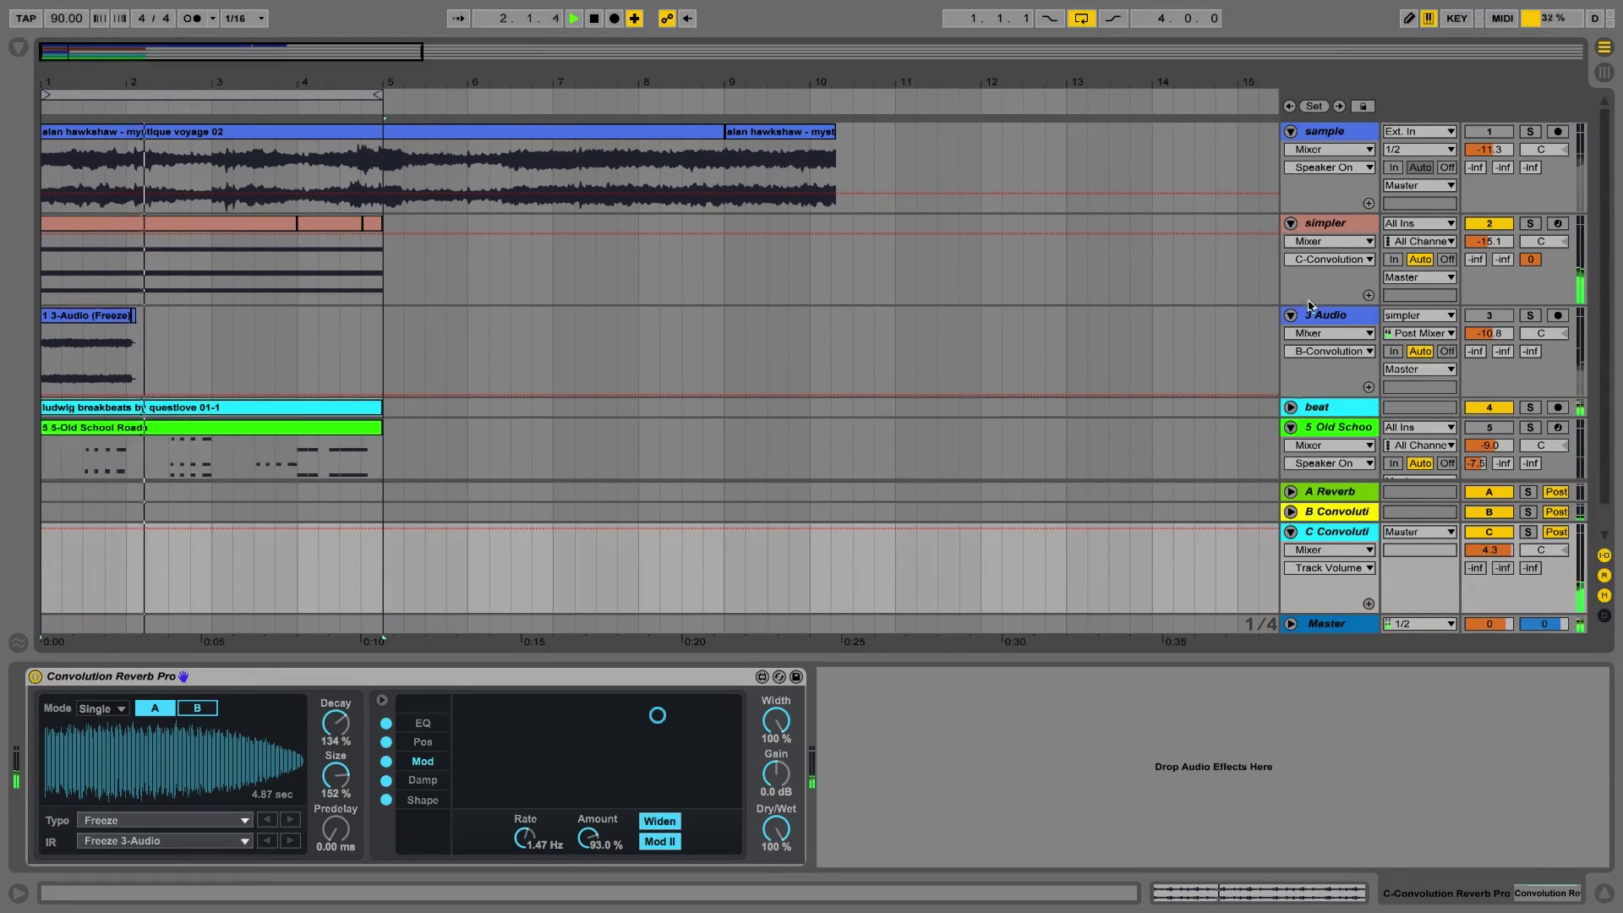
Step: Fold the simpler, 3 Audio and 5 Old School Roads tracks to single rows
click(1291, 224)
click(1291, 243)
click(1290, 284)
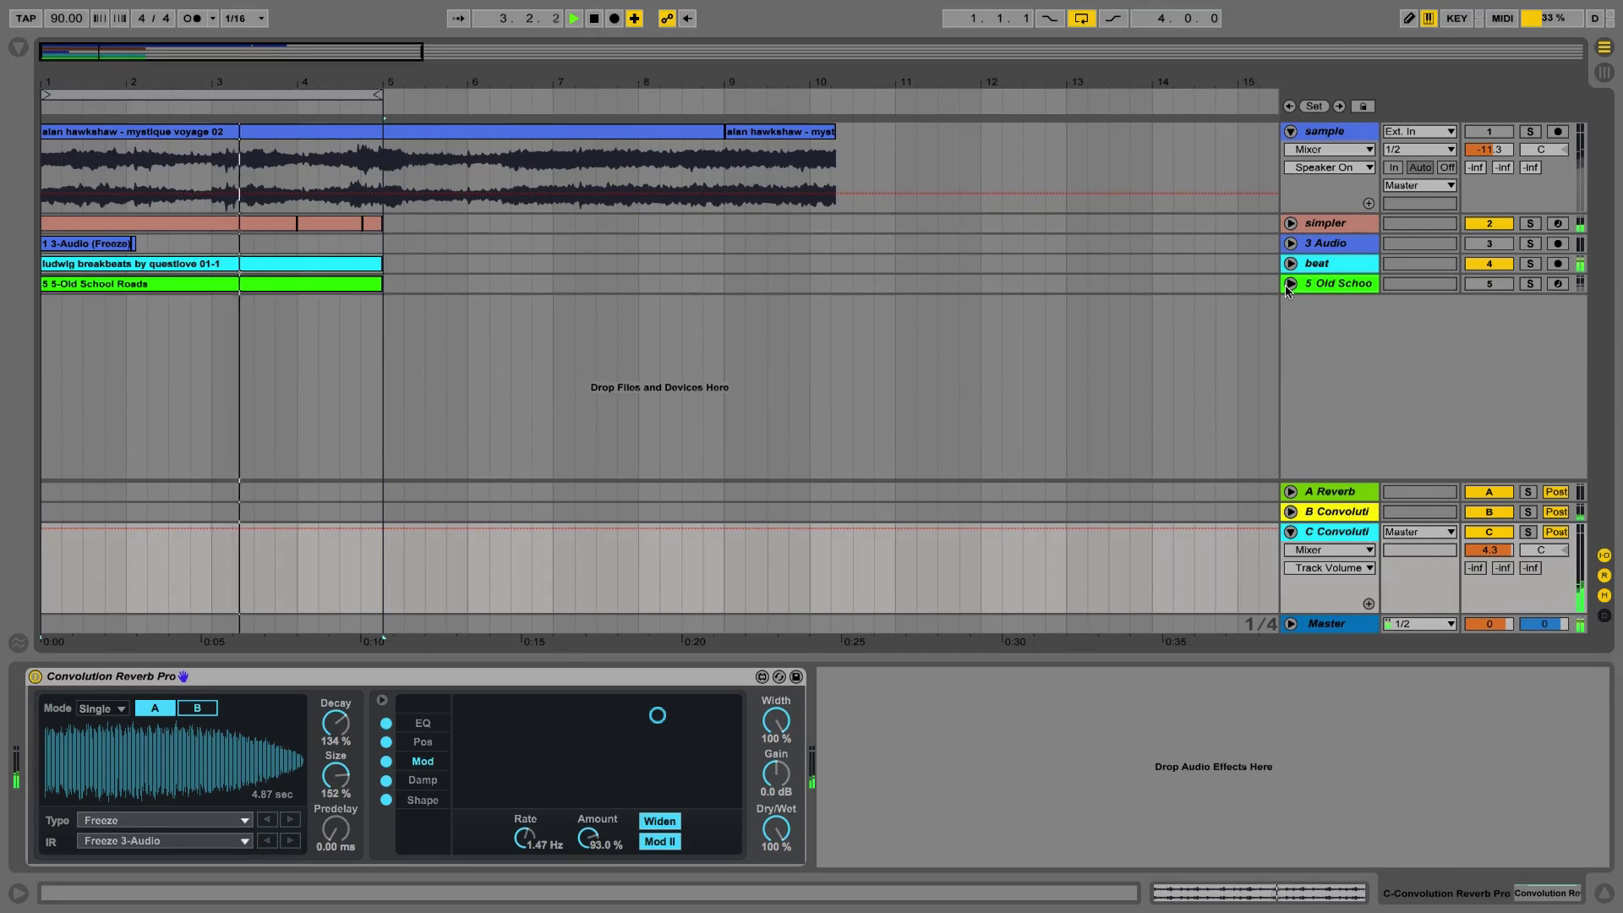